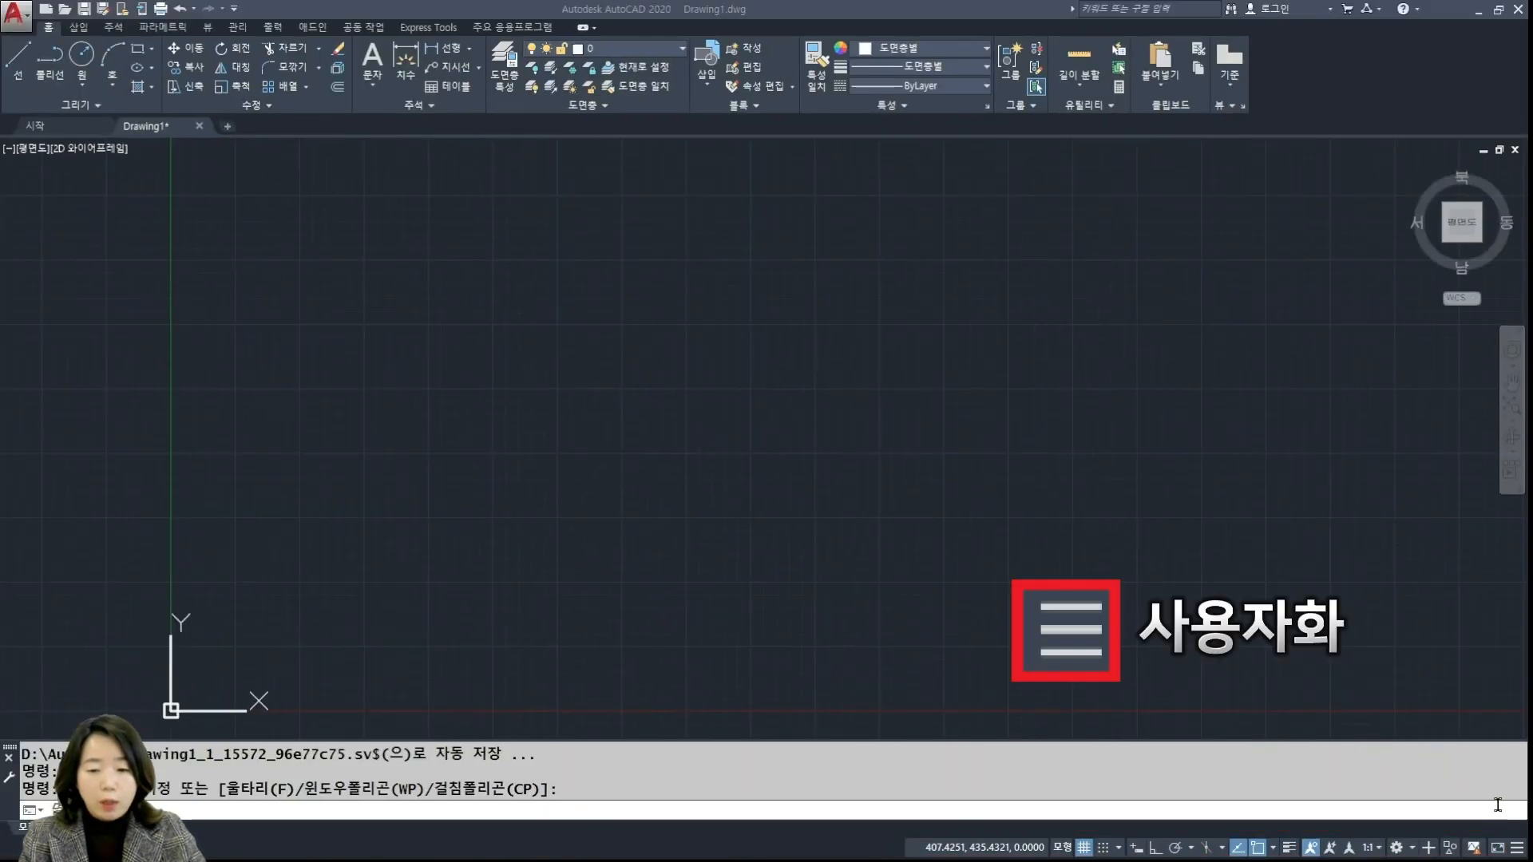
{"action": "left_click", "coordinate": [1516, 849]}
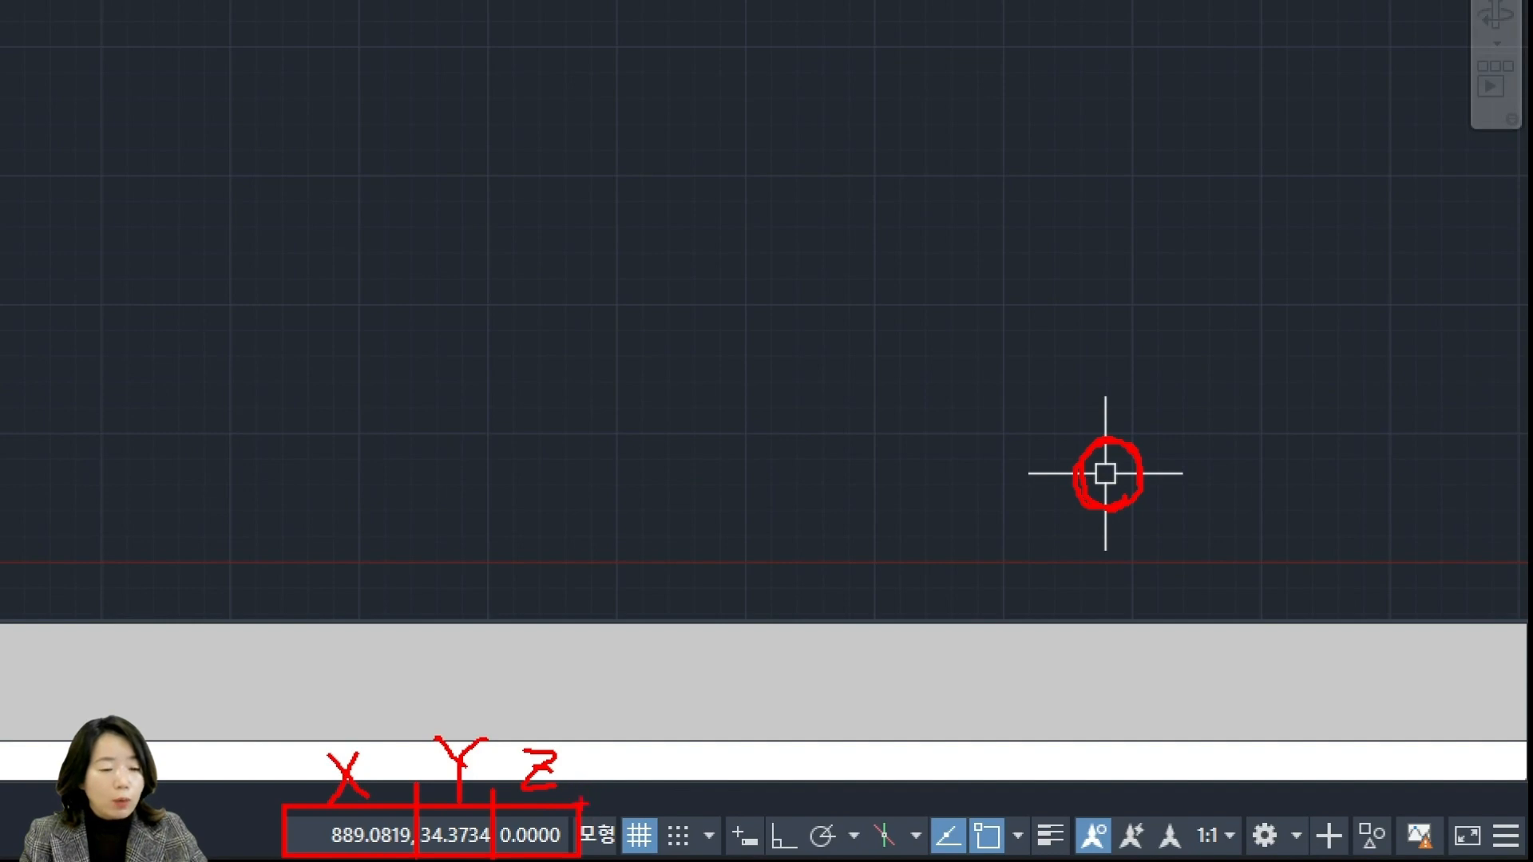
{"action": "left_click_drag", "start_coordinate": [578, 802], "coordinate": [623, 856]}
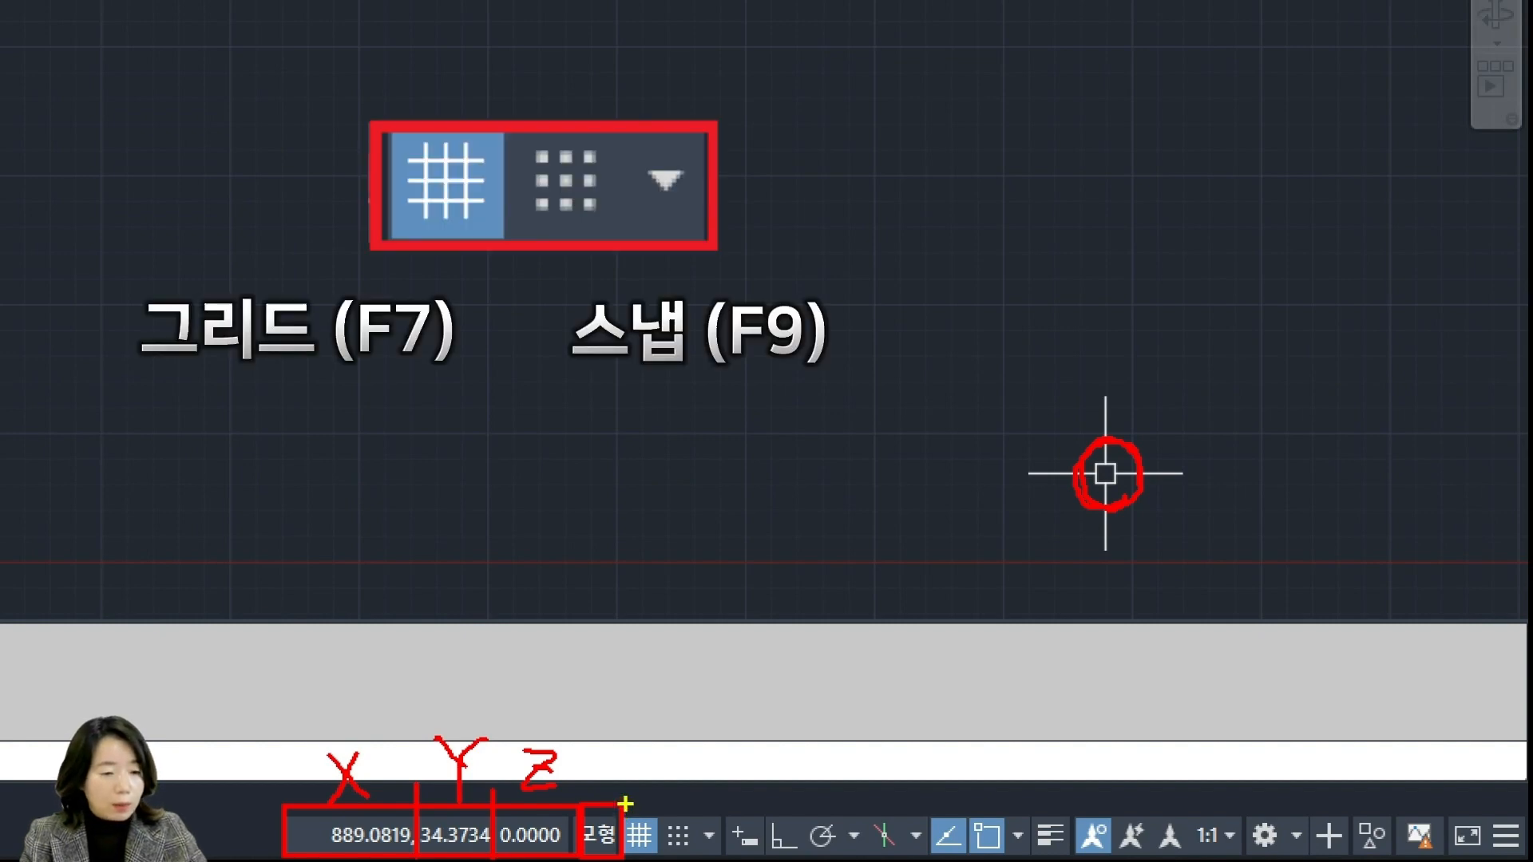
{"action": "left_click_drag", "start_coordinate": [626, 804], "coordinate": [706, 859]}
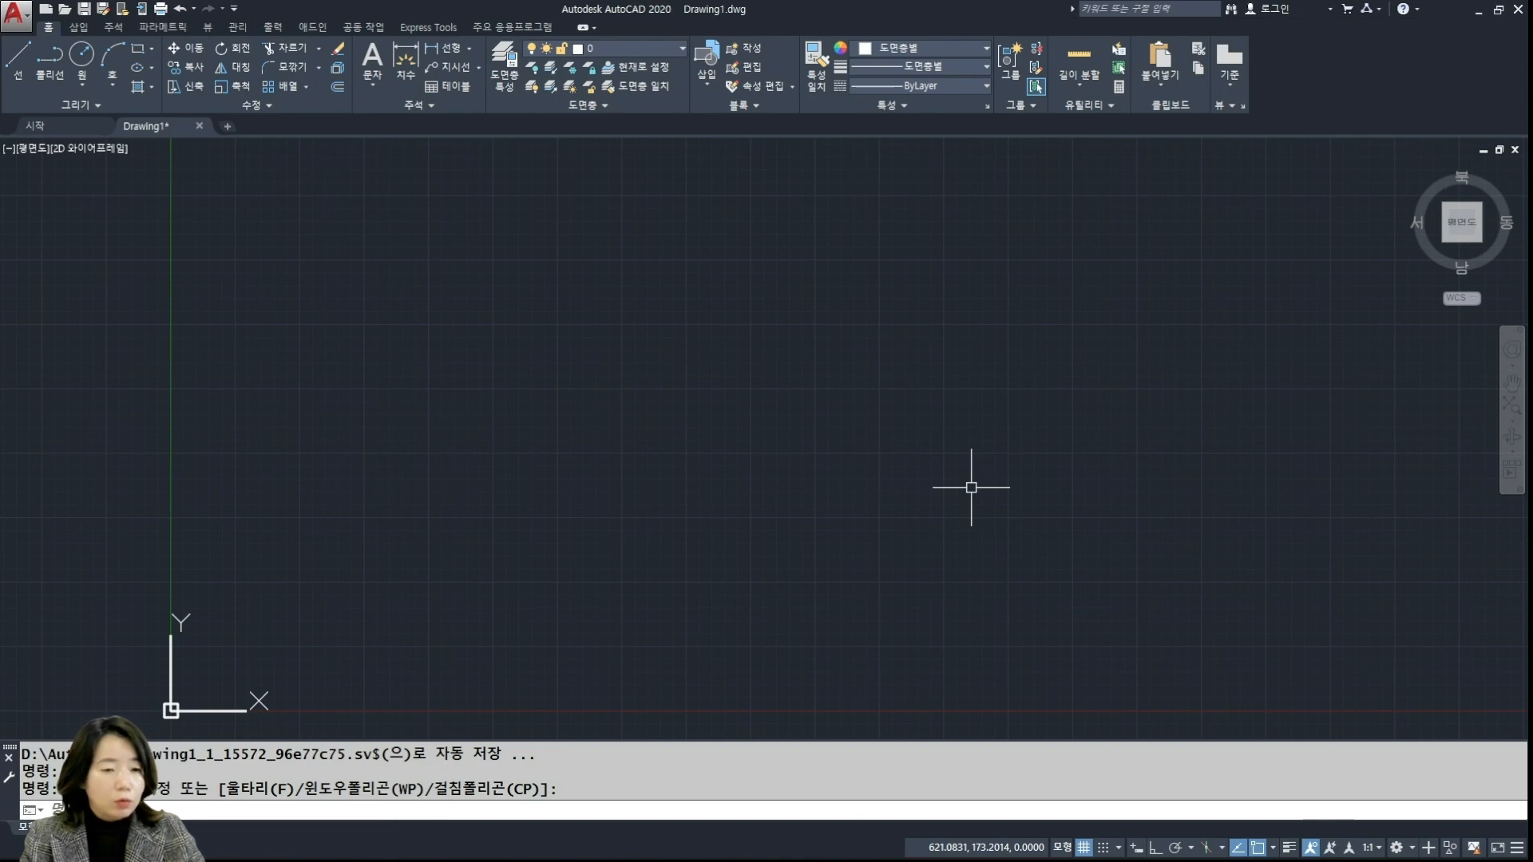
Zoom the view to show the entire drawing area using the All option
{"action": "key", "text": "Return"}
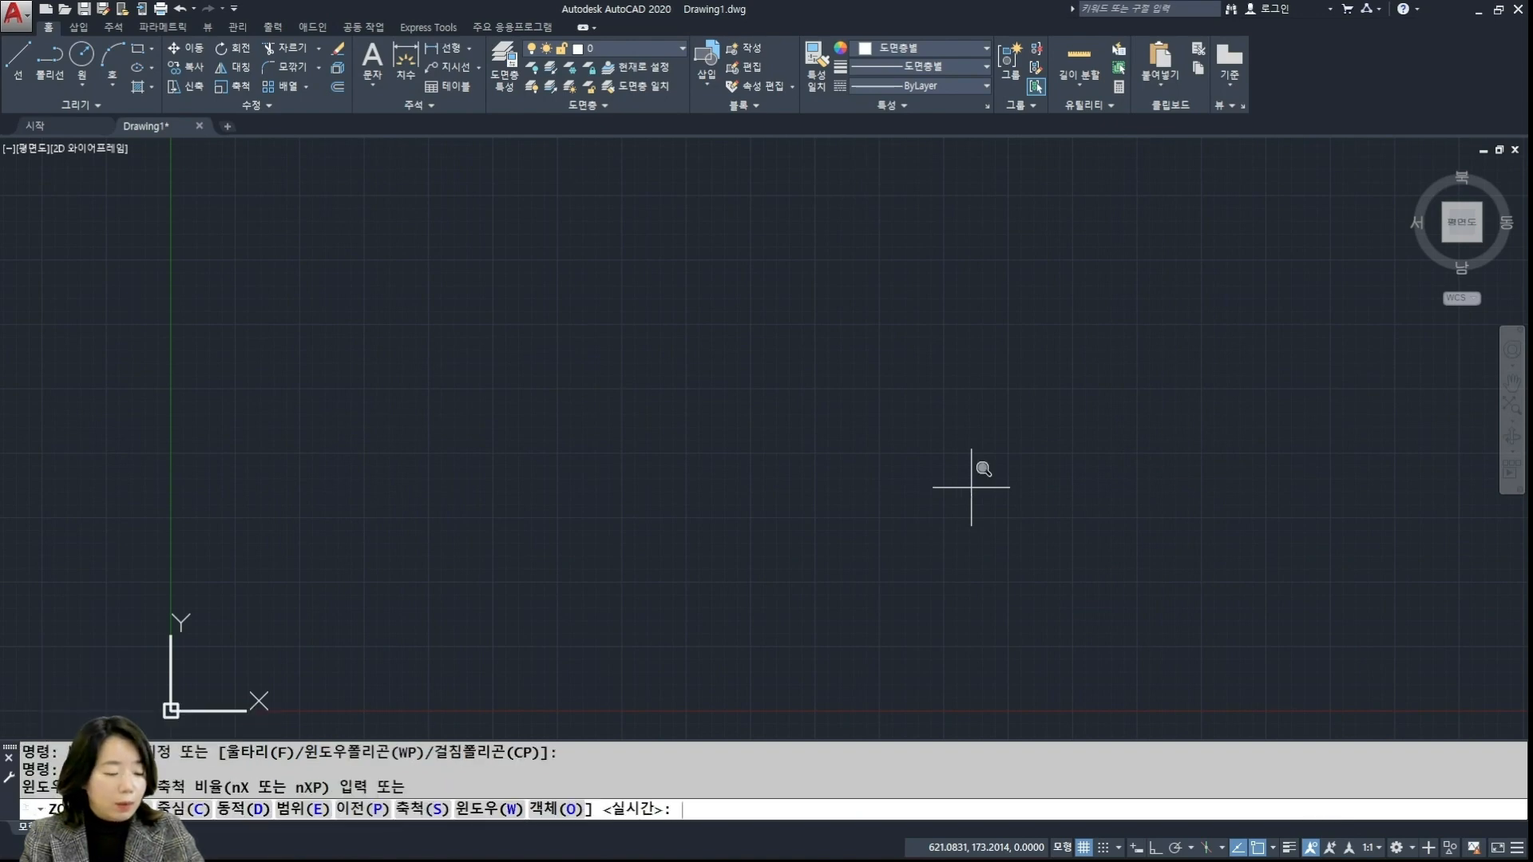
{"action": "type", "text": "a"}
{"action": "key", "text": "Return"}
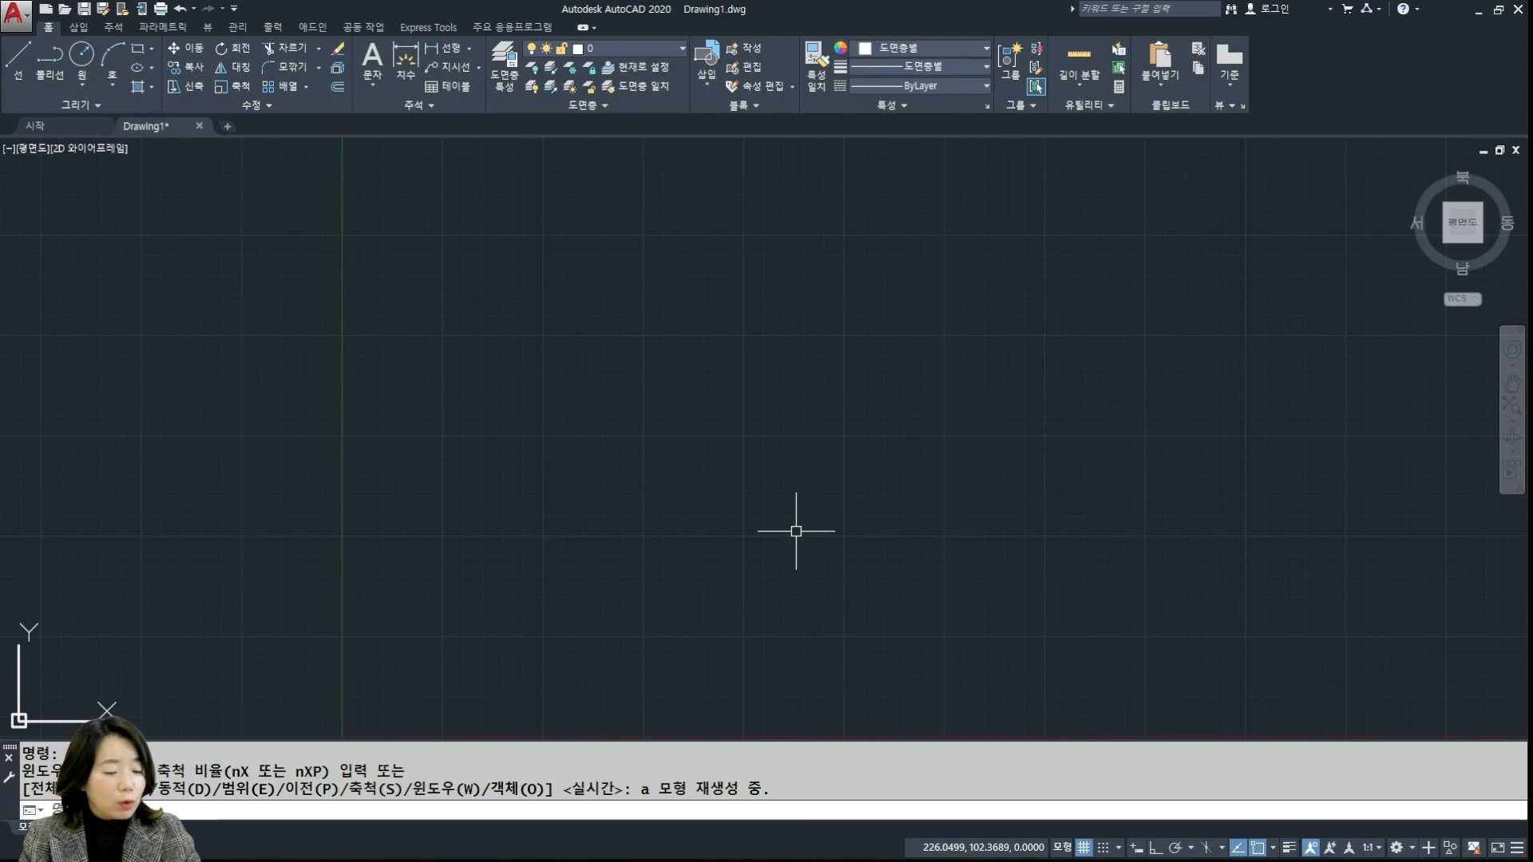
{"action": "type", "text": "l"}
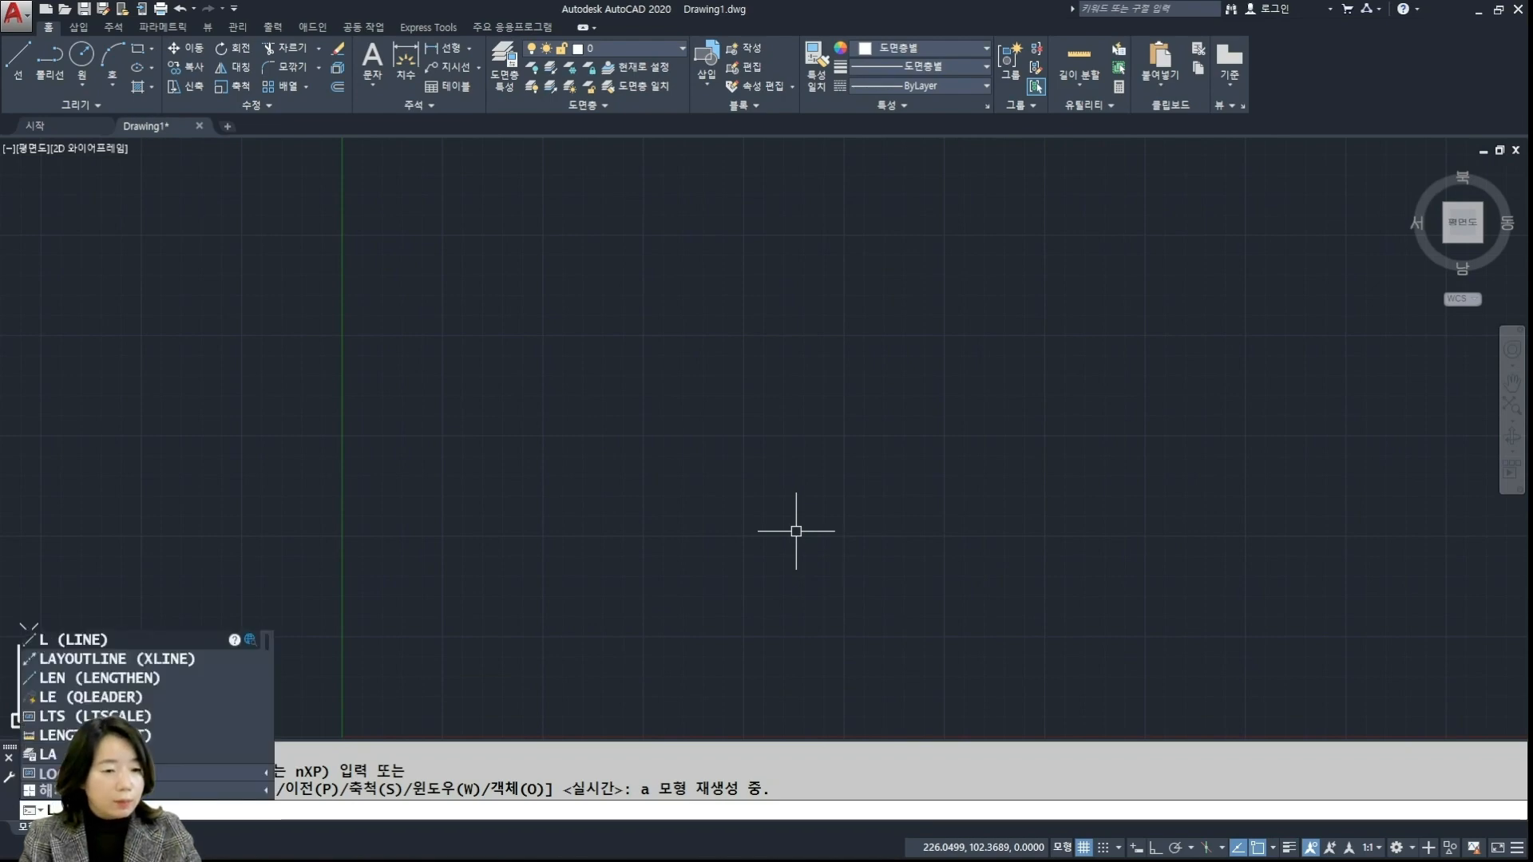
{"action": "key", "text": "Return"}
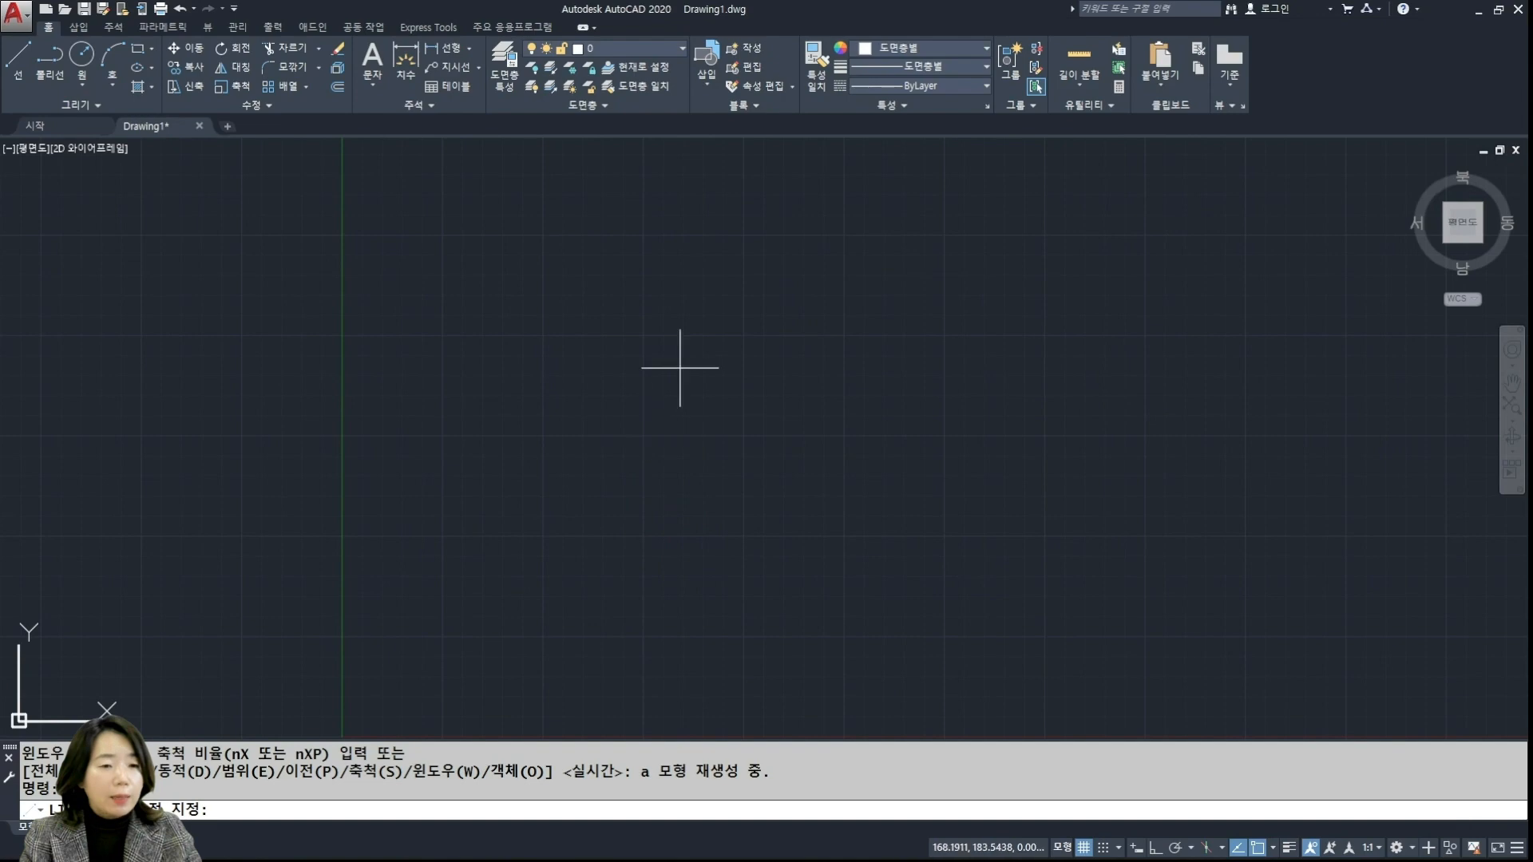
{"action": "left_click", "coordinate": [688, 478]}
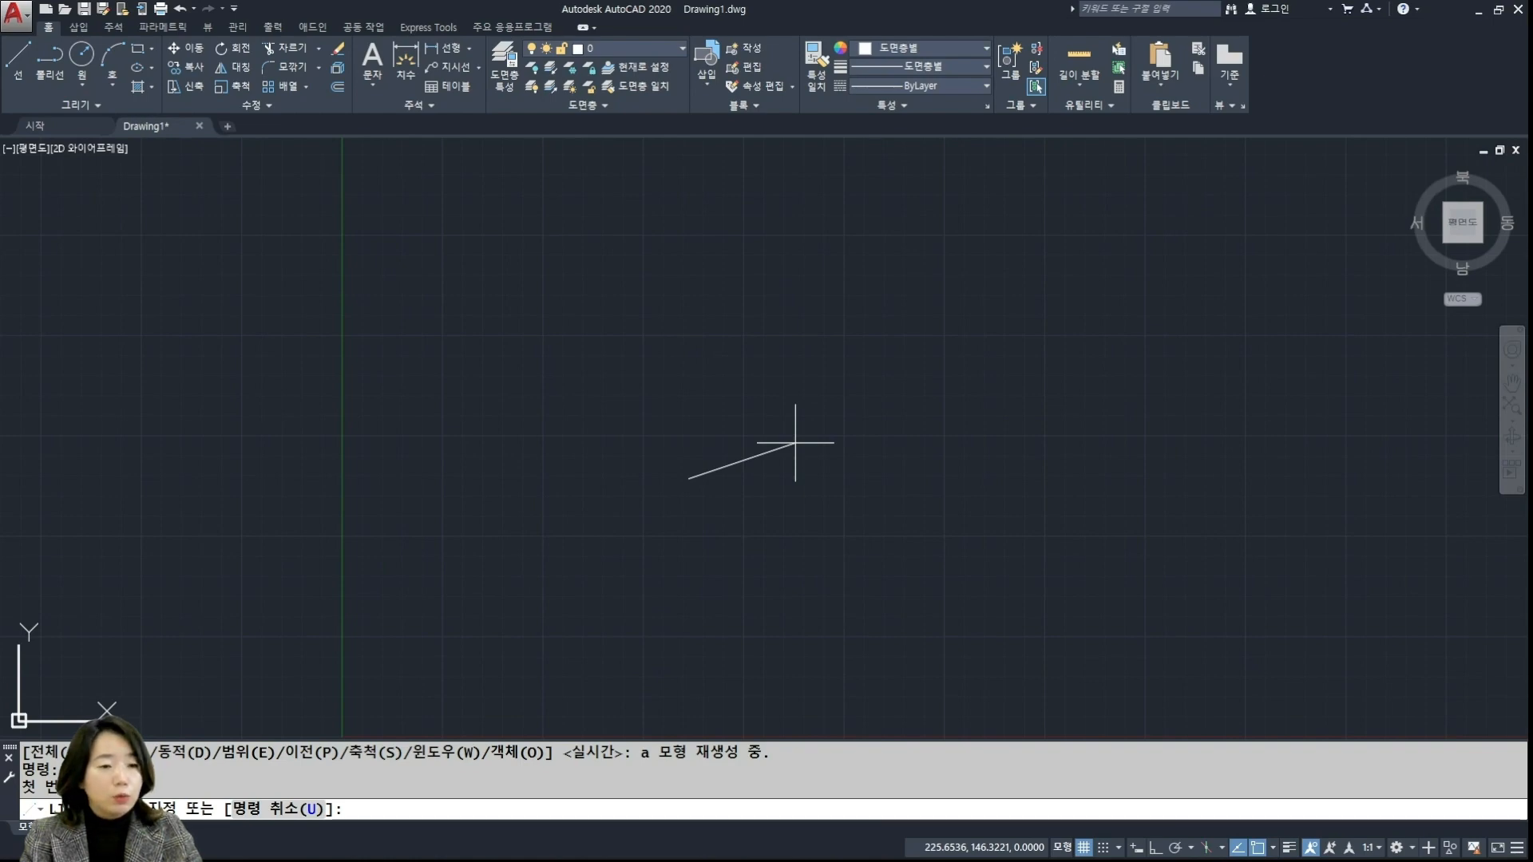
{"action": "key", "text": "Escape"}
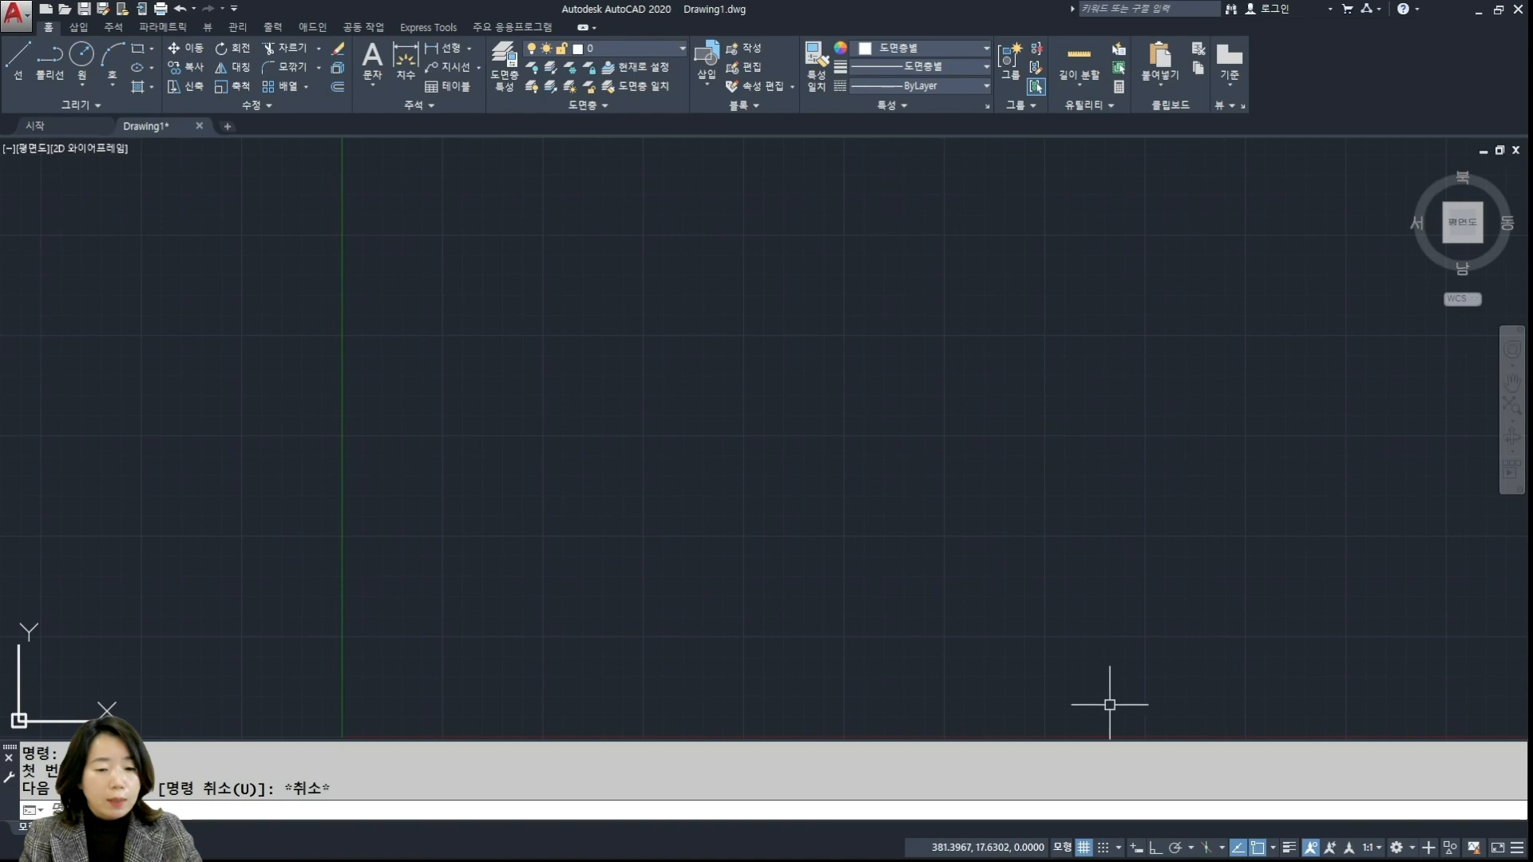
Open the grid settings in the Drafting Settings dialog and move the dialog aside
{"action": "right_click", "coordinate": [1086, 848]}
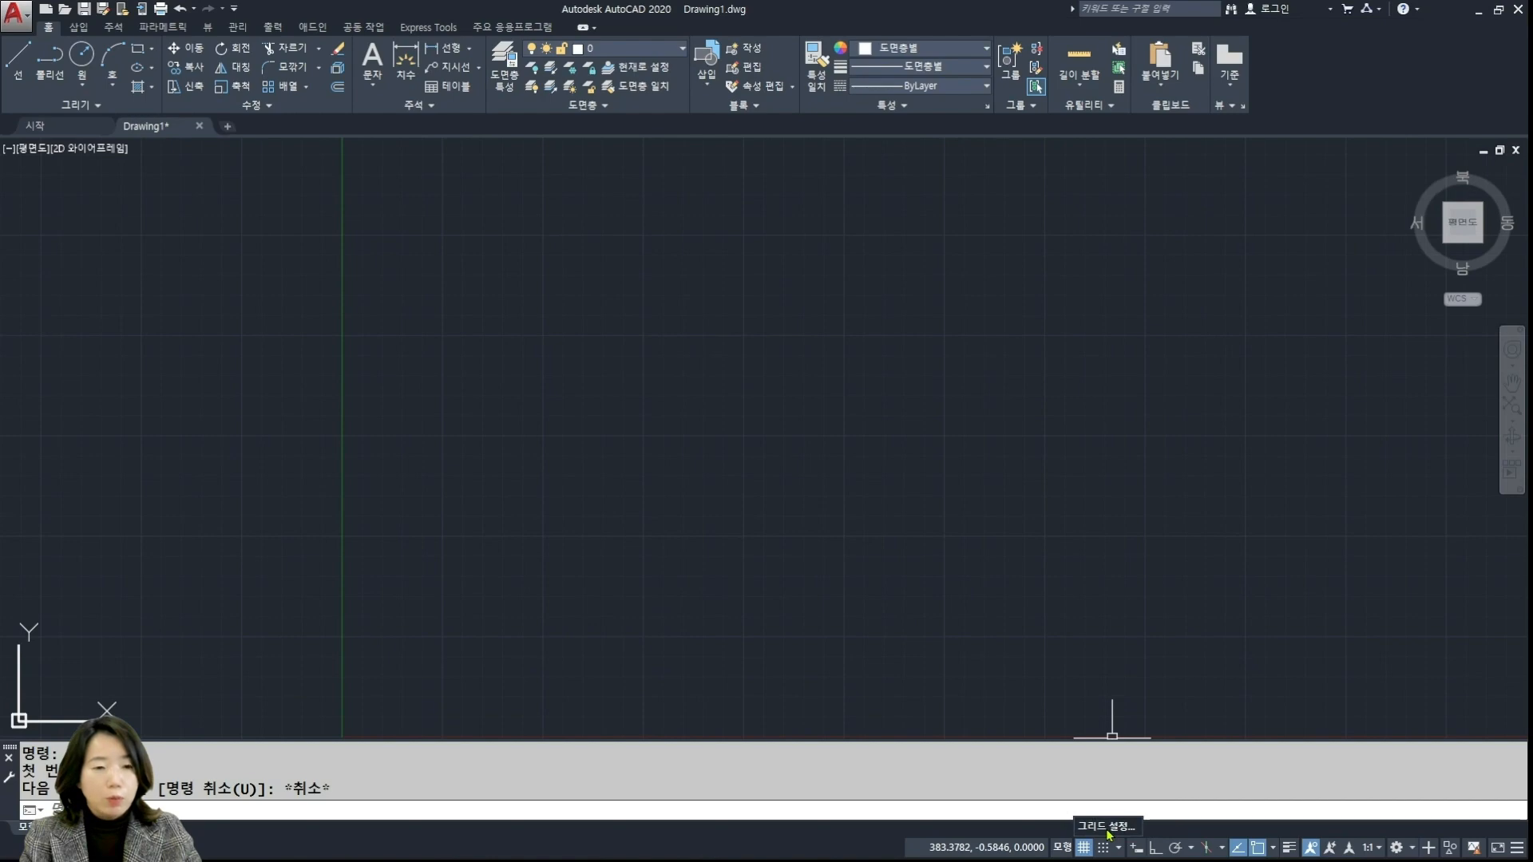
{"action": "left_click", "coordinate": [1108, 827]}
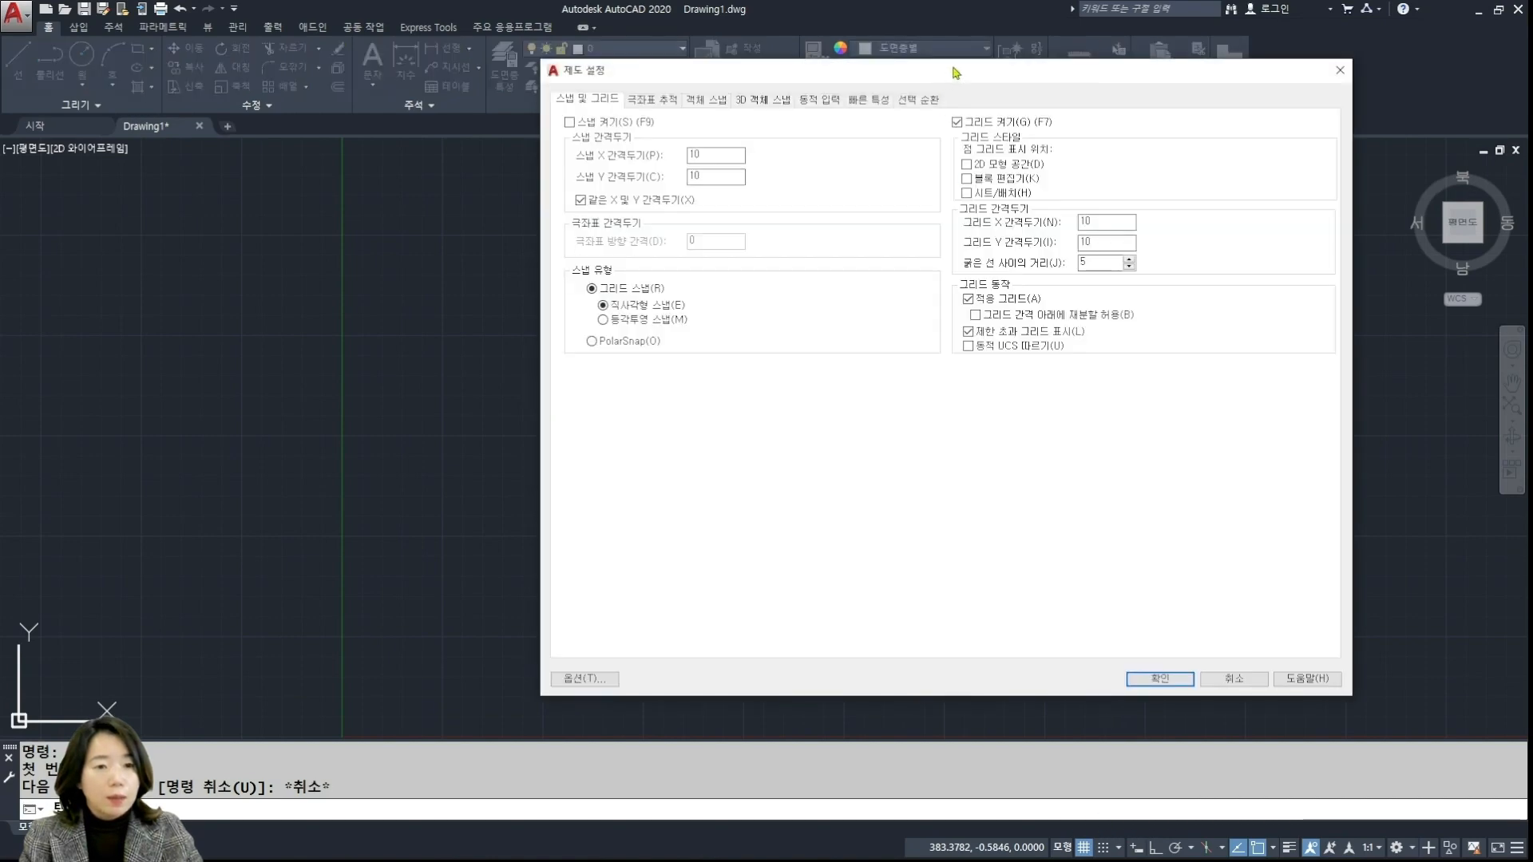
{"action": "left_click_drag", "start_coordinate": [956, 73], "coordinate": [871, 122]}
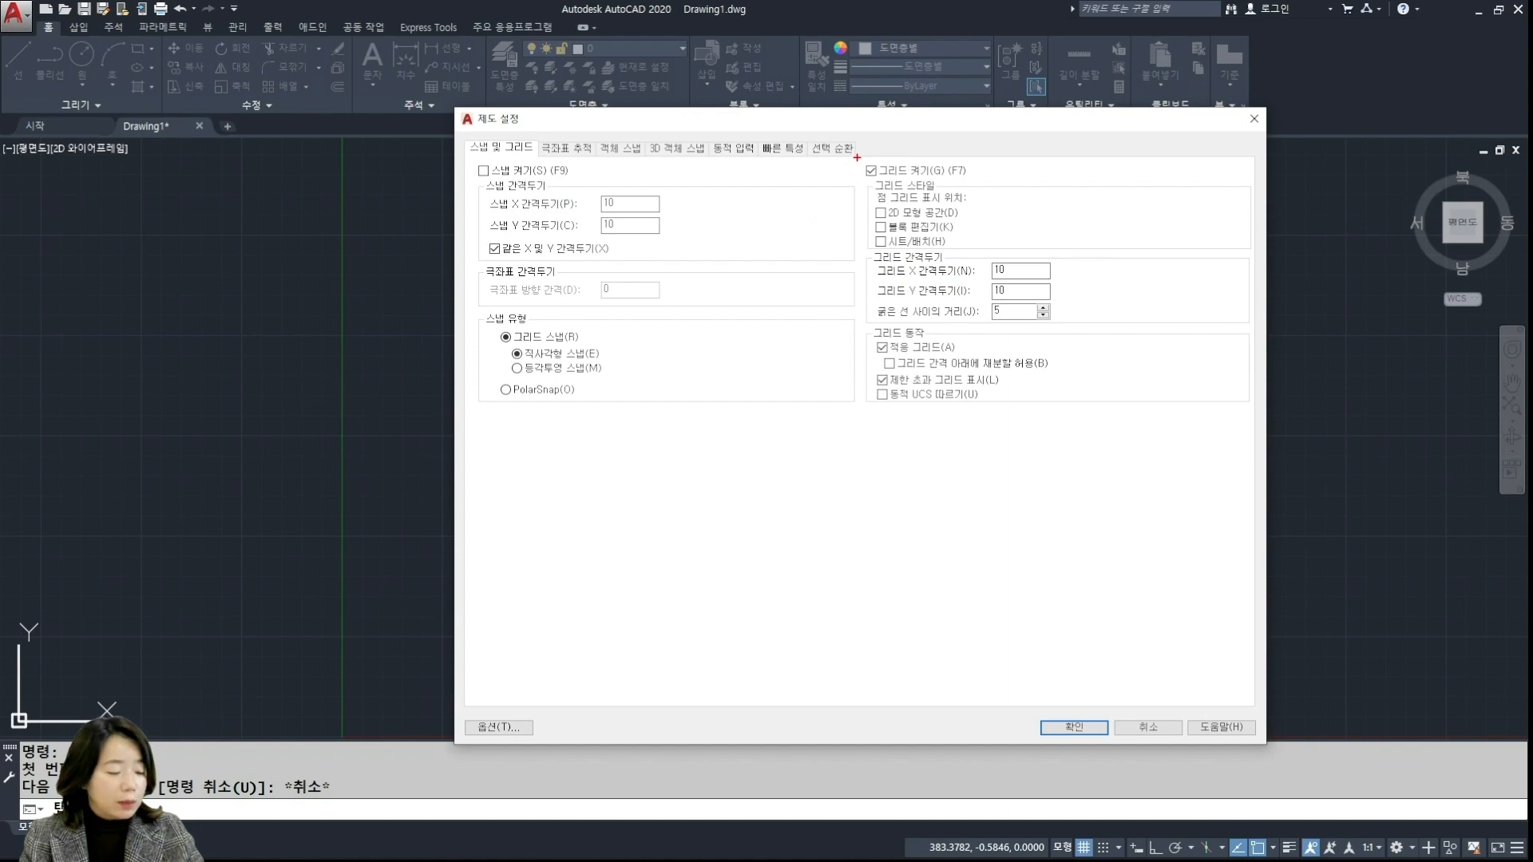
{"action": "left_click_drag", "start_coordinate": [855, 157], "coordinate": [1117, 412]}
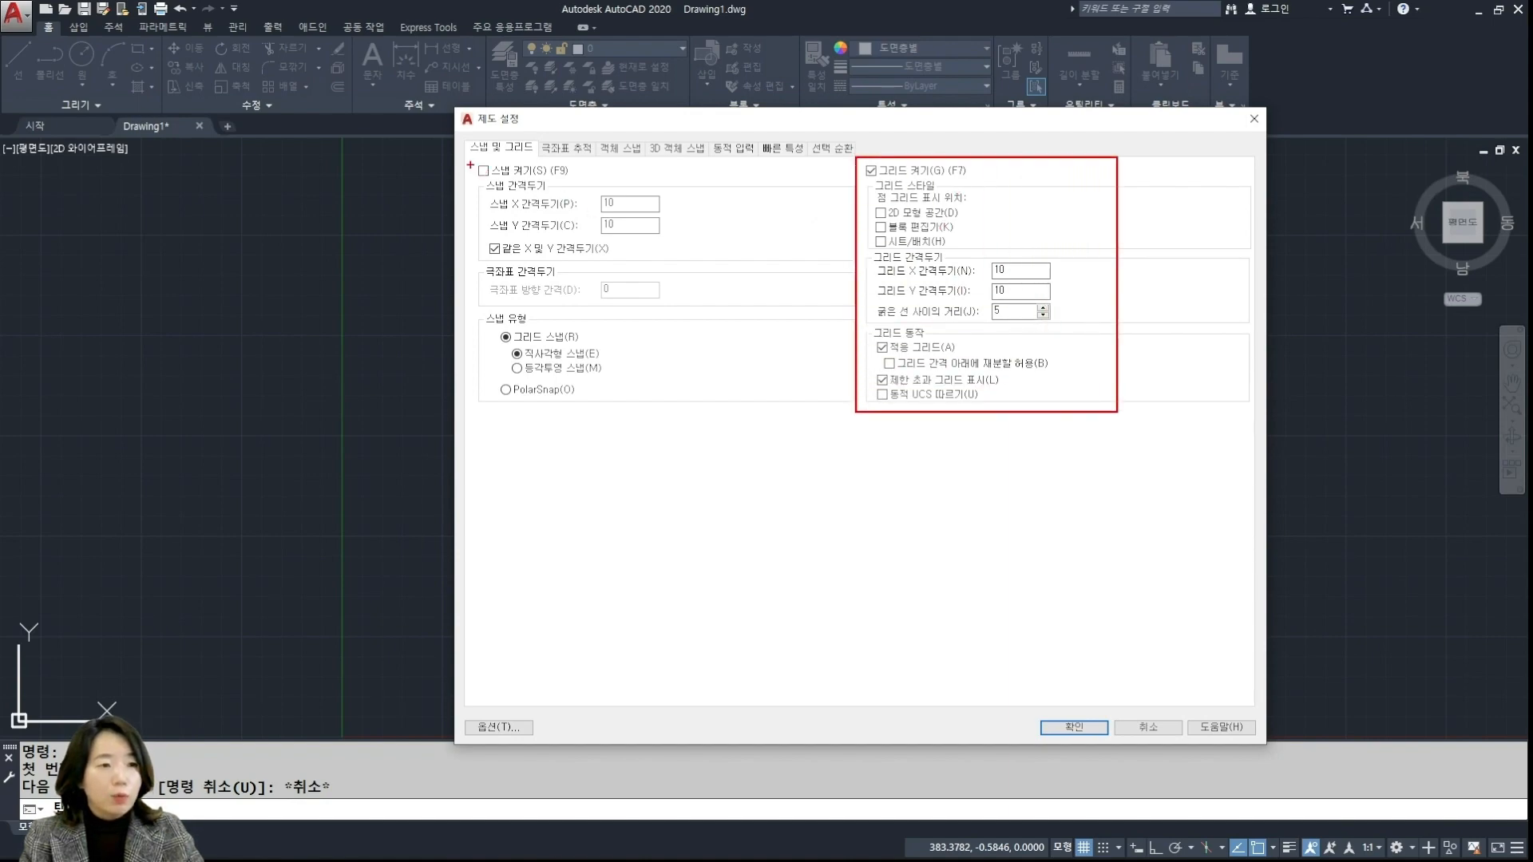
{"action": "left_click_drag", "start_coordinate": [470, 149], "coordinate": [740, 415]}
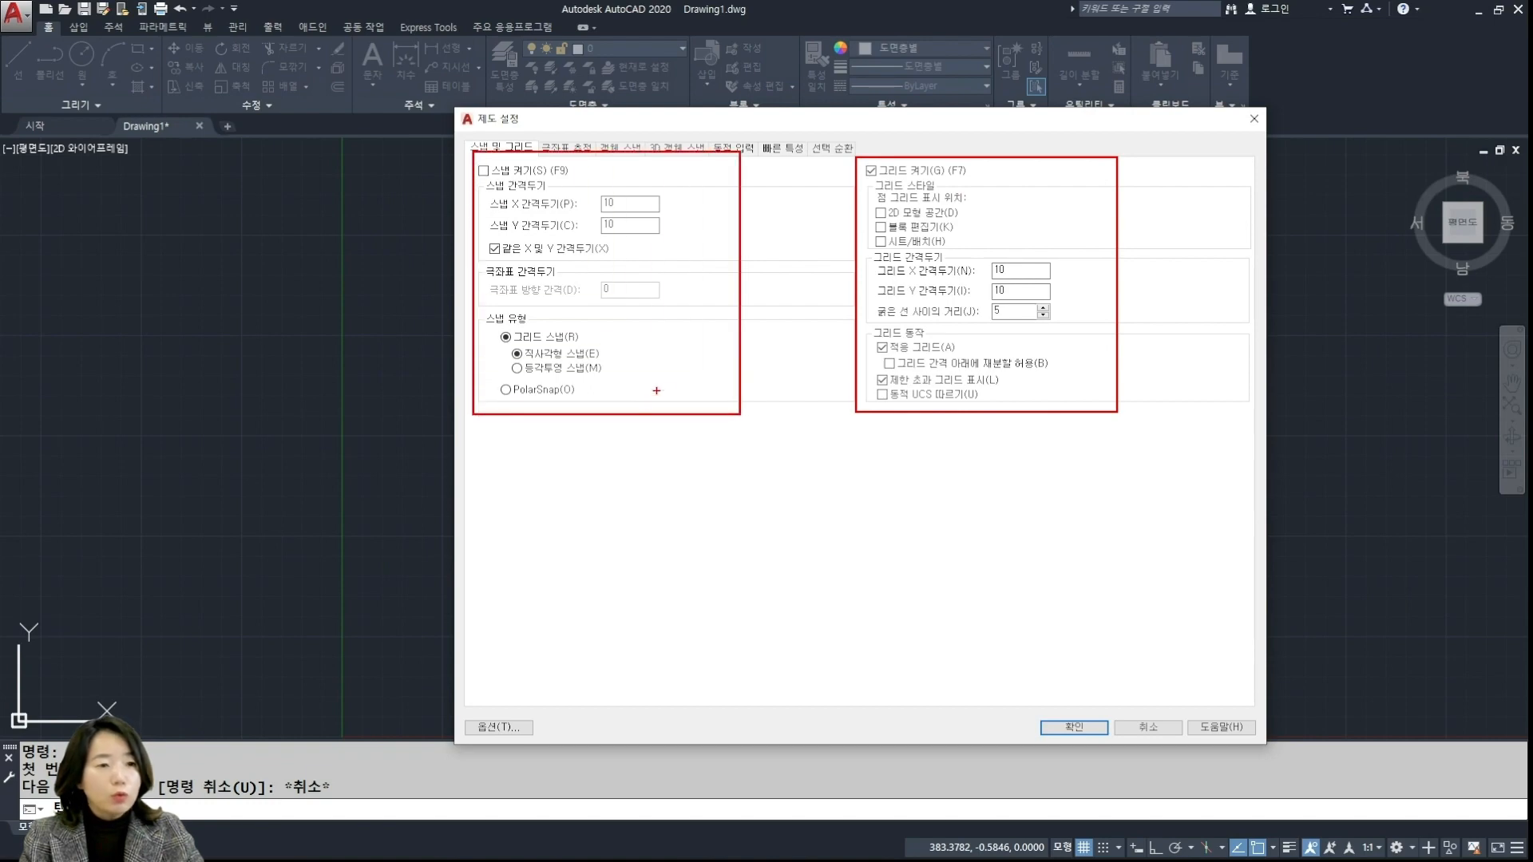
{"action": "key", "text": "Escape"}
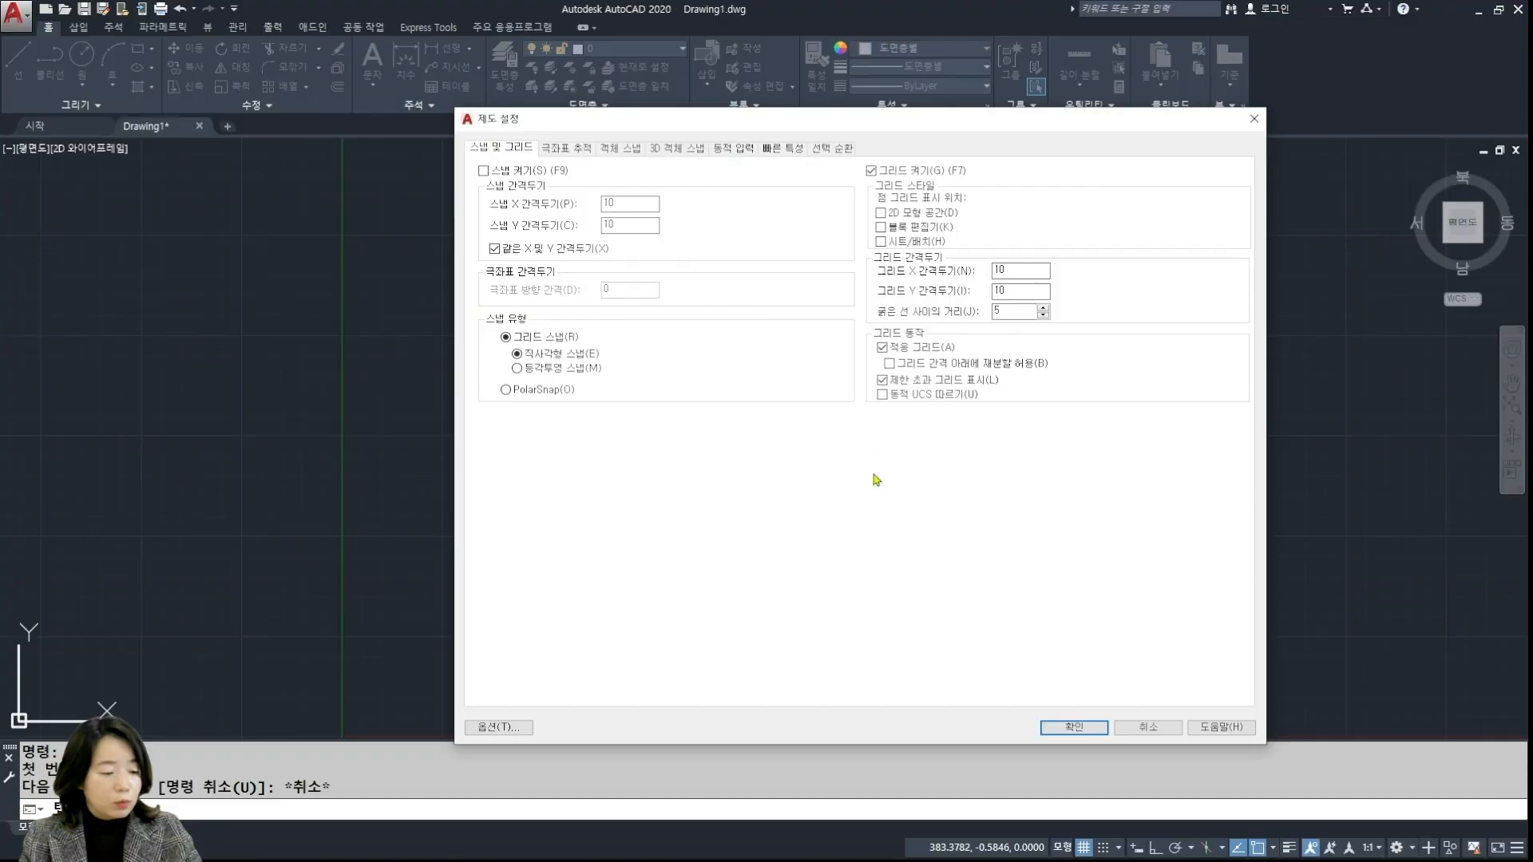
{"action": "left_click_drag", "start_coordinate": [479, 178], "coordinate": [681, 242]}
{"action": "left_click_drag", "start_coordinate": [569, 301], "coordinate": [571, 293]}
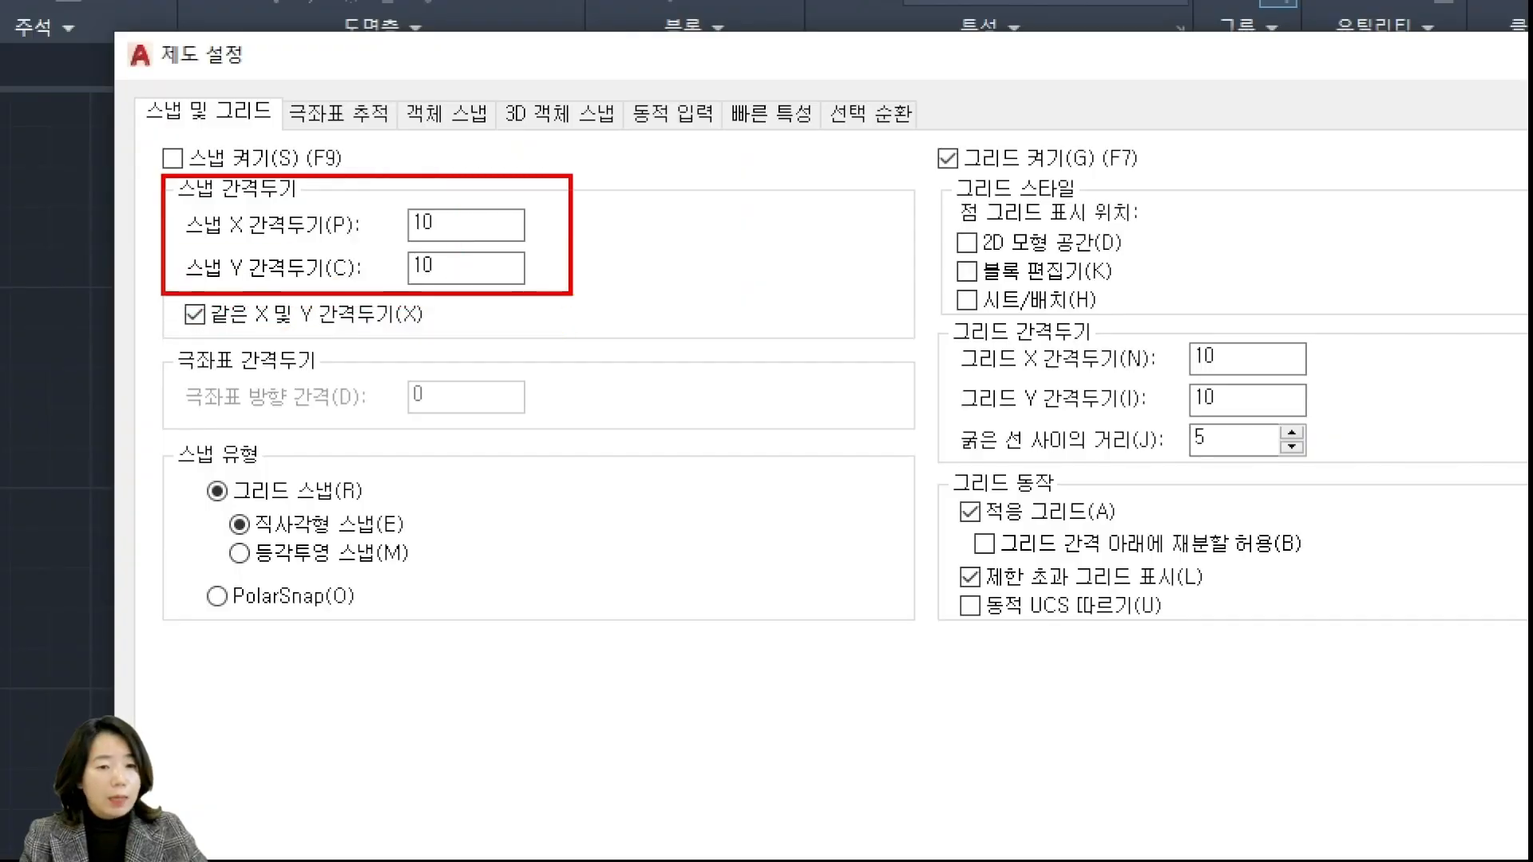
{"action": "mouse_move", "coordinate": [934, 314]}
{"action": "left_mouse_down"}
{"action": "mouse_move", "coordinate": [1314, 482]}
{"action": "mouse_move", "coordinate": [1337, 472]}
{"action": "left_mouse_up"}
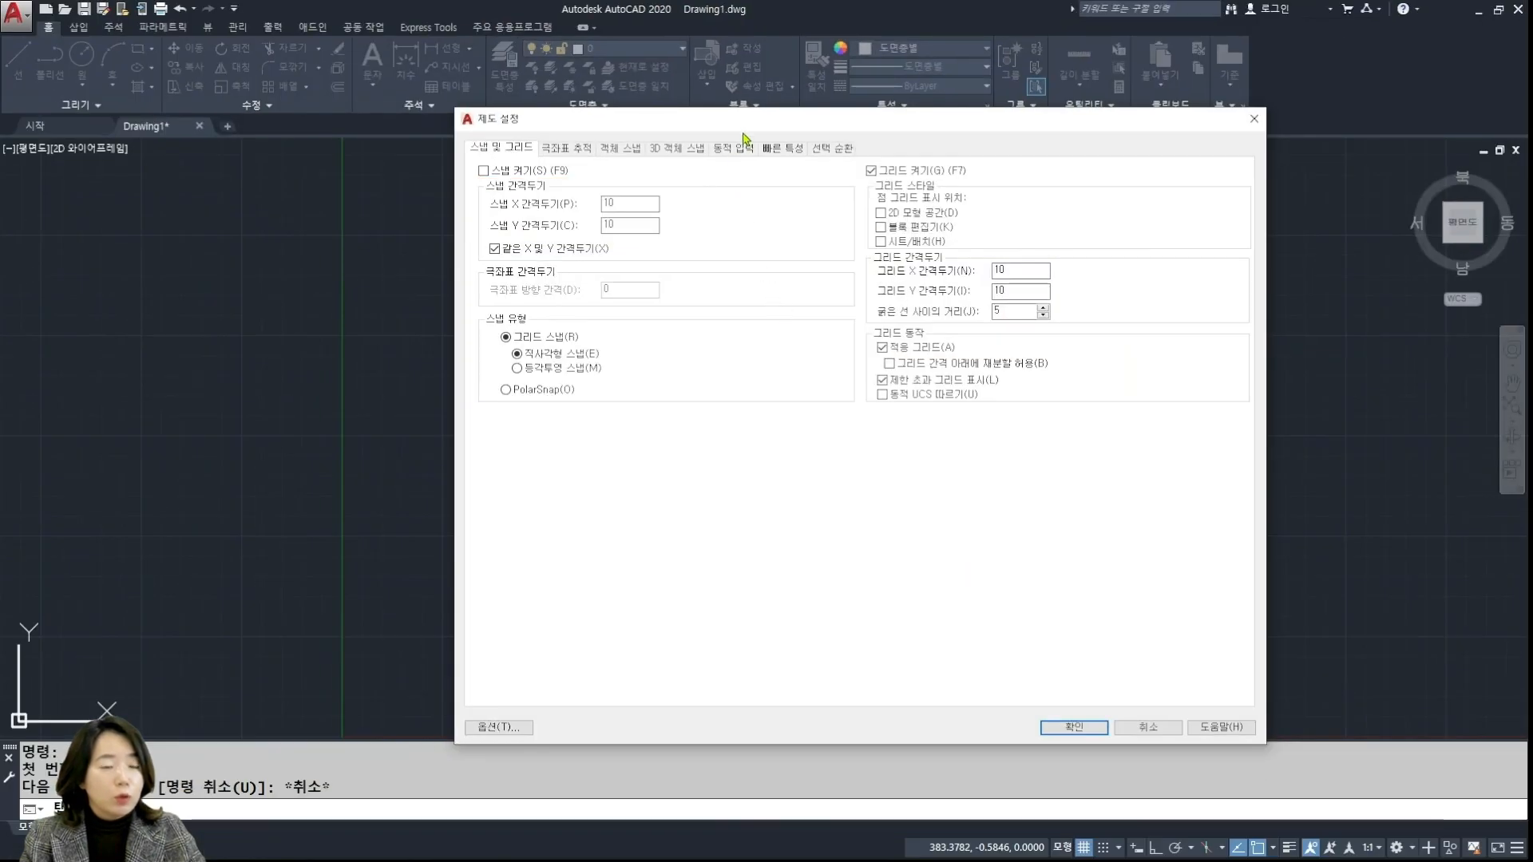
{"action": "left_click_drag", "start_coordinate": [838, 142], "coordinate": [955, 171]}
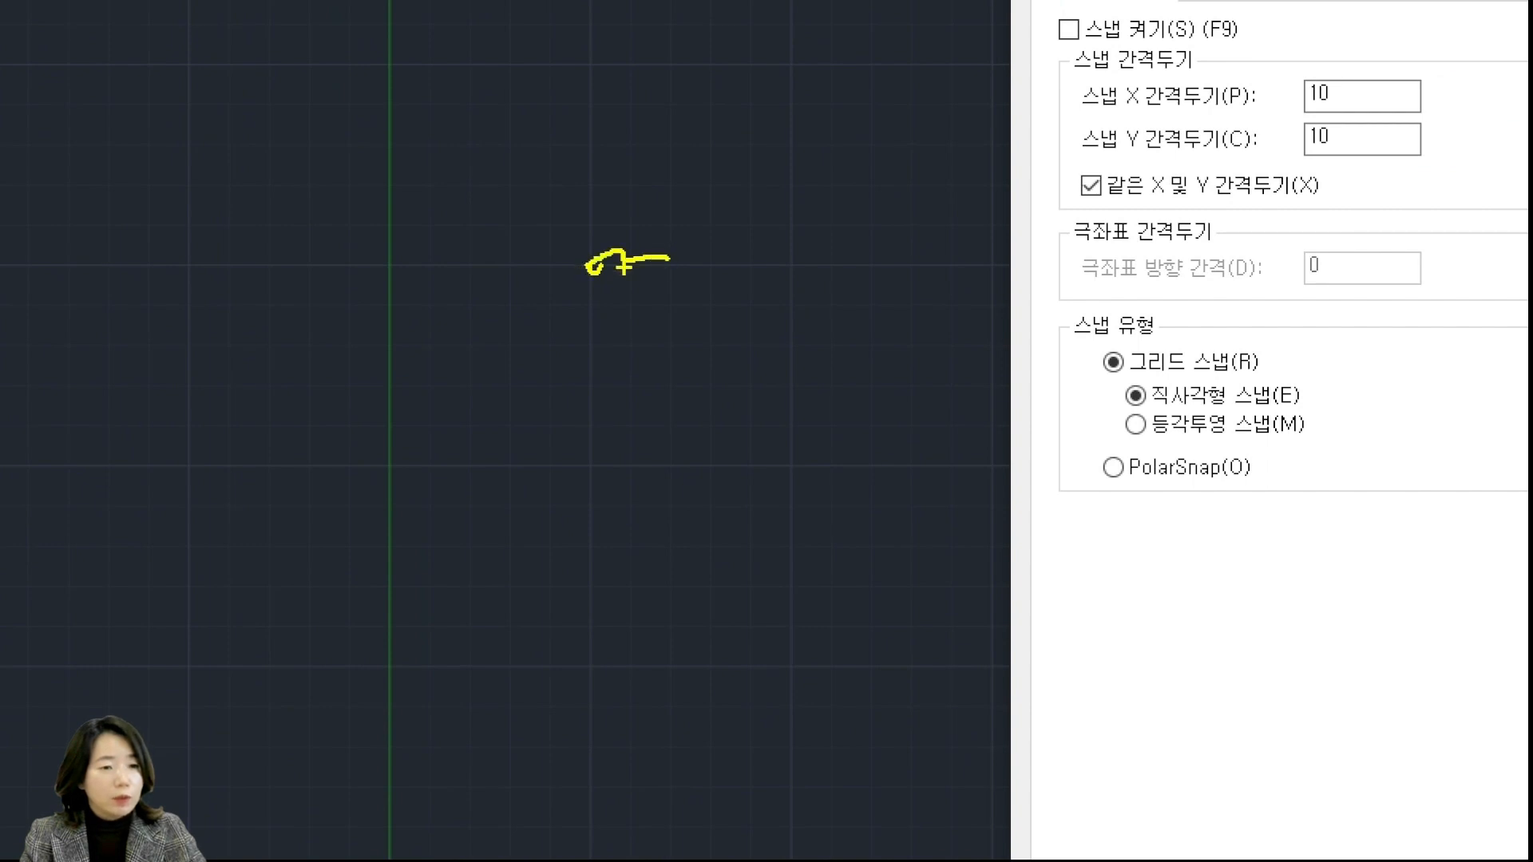
{"action": "key", "text": "b"}
{"action": "left_click_drag", "start_coordinate": [791, 246], "coordinate": [789, 479]}
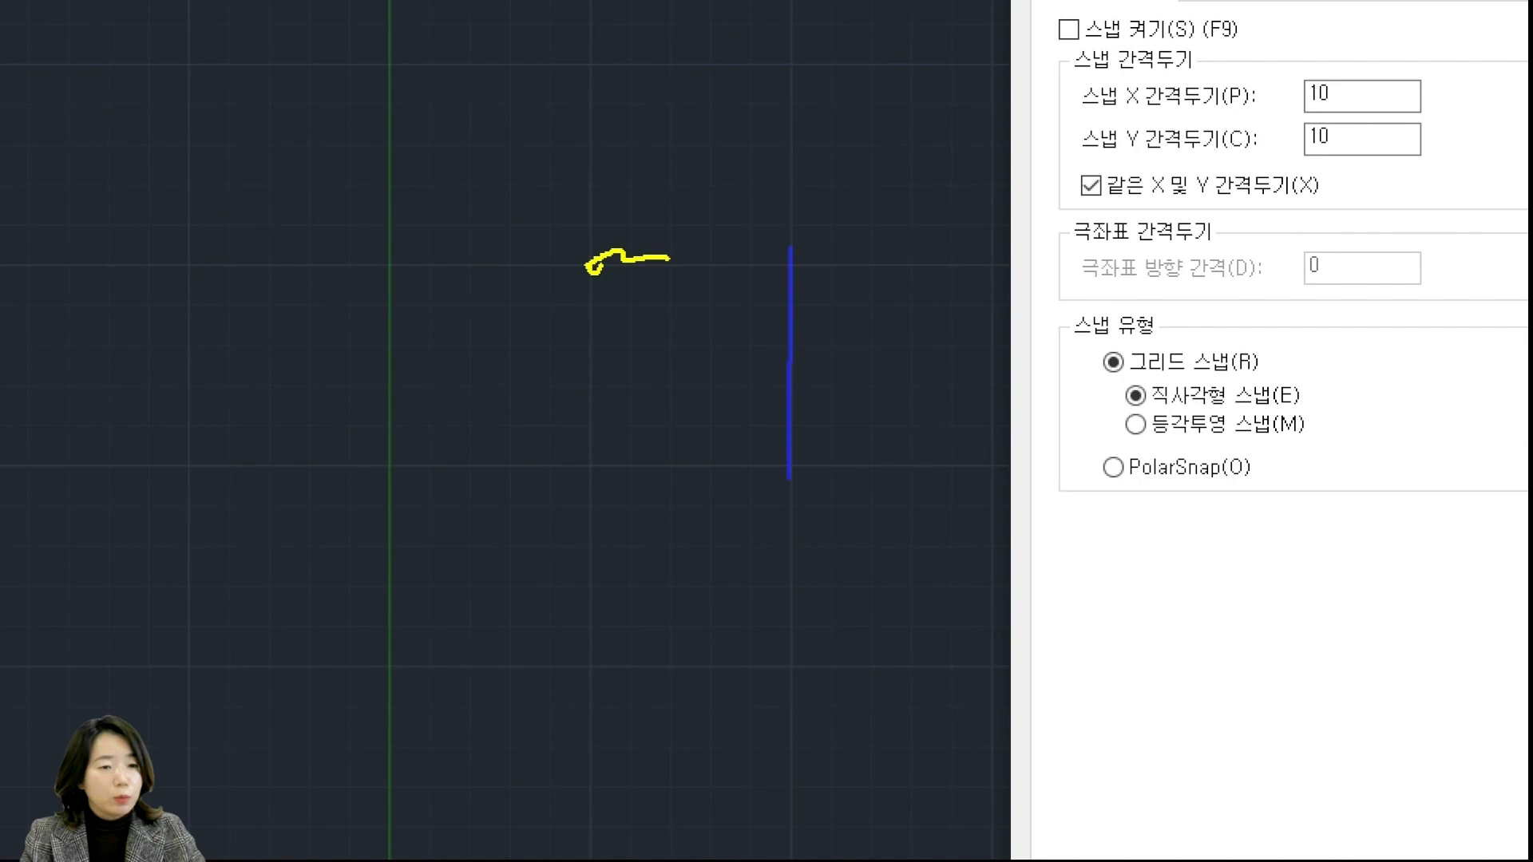
{"action": "left_click_drag", "start_coordinate": [596, 223], "coordinate": [597, 469]}
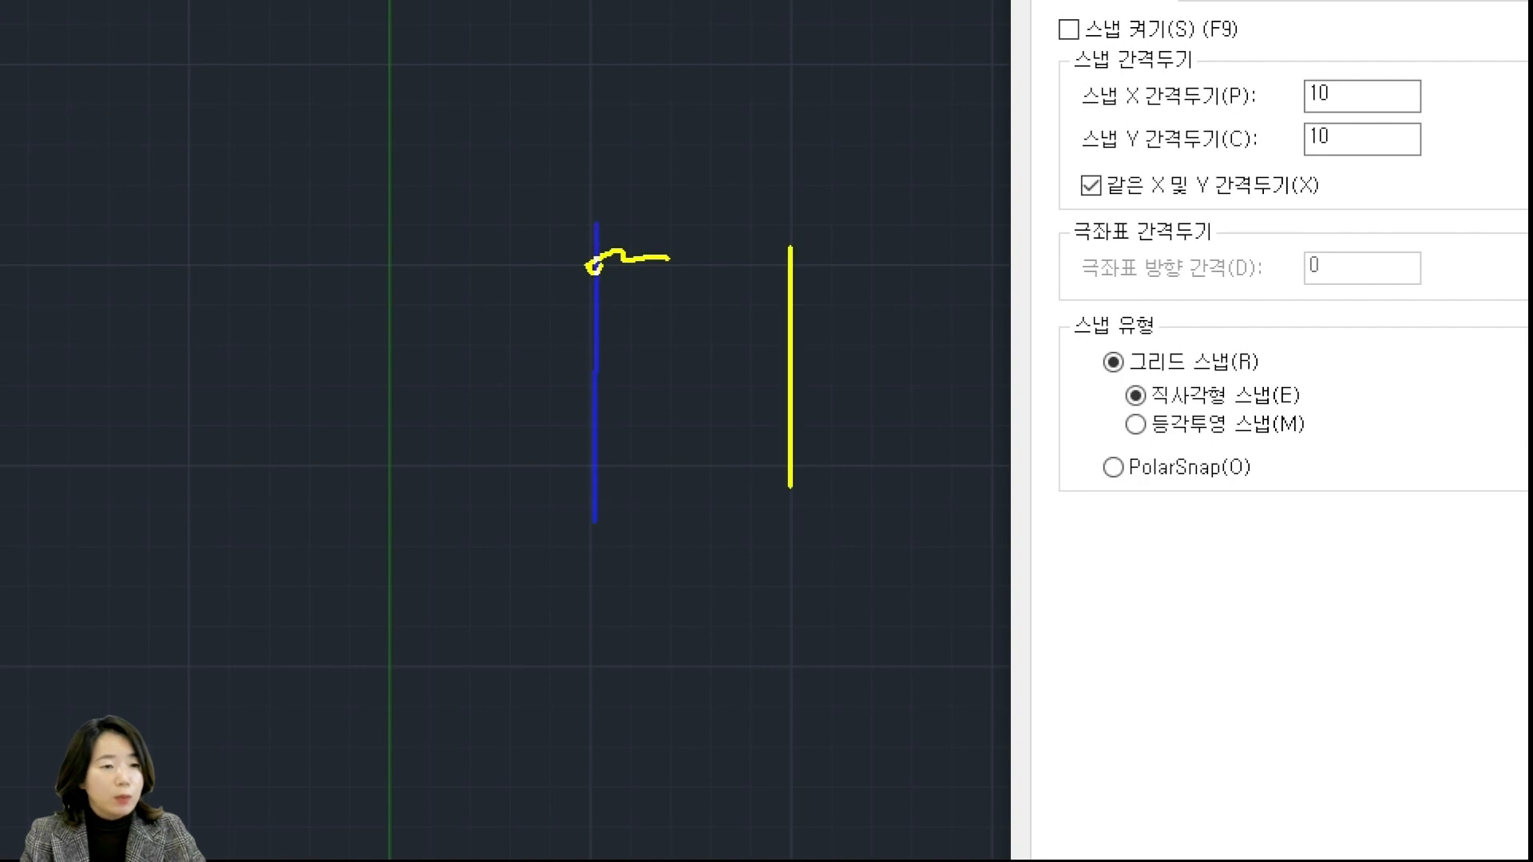
{"action": "mouse_move", "coordinate": [595, 263]}
{"action": "left_mouse_down"}
{"action": "mouse_move", "coordinate": [579, 267]}
{"action": "mouse_move", "coordinate": [635, 252]}
{"action": "mouse_move", "coordinate": [788, 257]}
{"action": "left_mouse_up"}
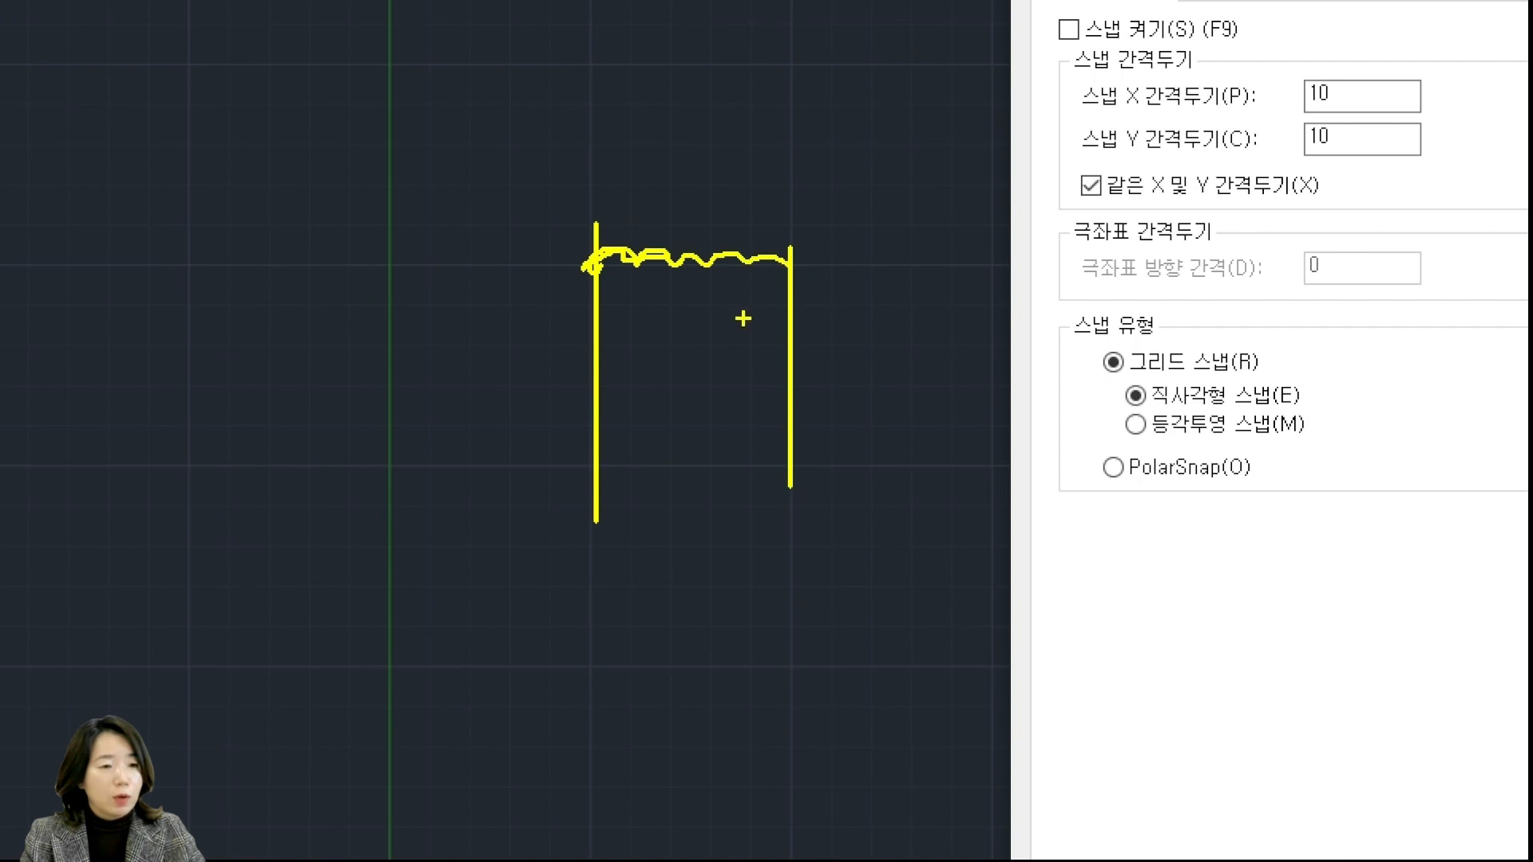
{"action": "mouse_move", "coordinate": [668, 174]}
{"action": "left_mouse_down"}
{"action": "mouse_move", "coordinate": [657, 237]}
{"action": "mouse_move", "coordinate": [691, 194]}
{"action": "left_mouse_up"}
{"action": "left_click_drag", "start_coordinate": [706, 196], "coordinate": [709, 204]}
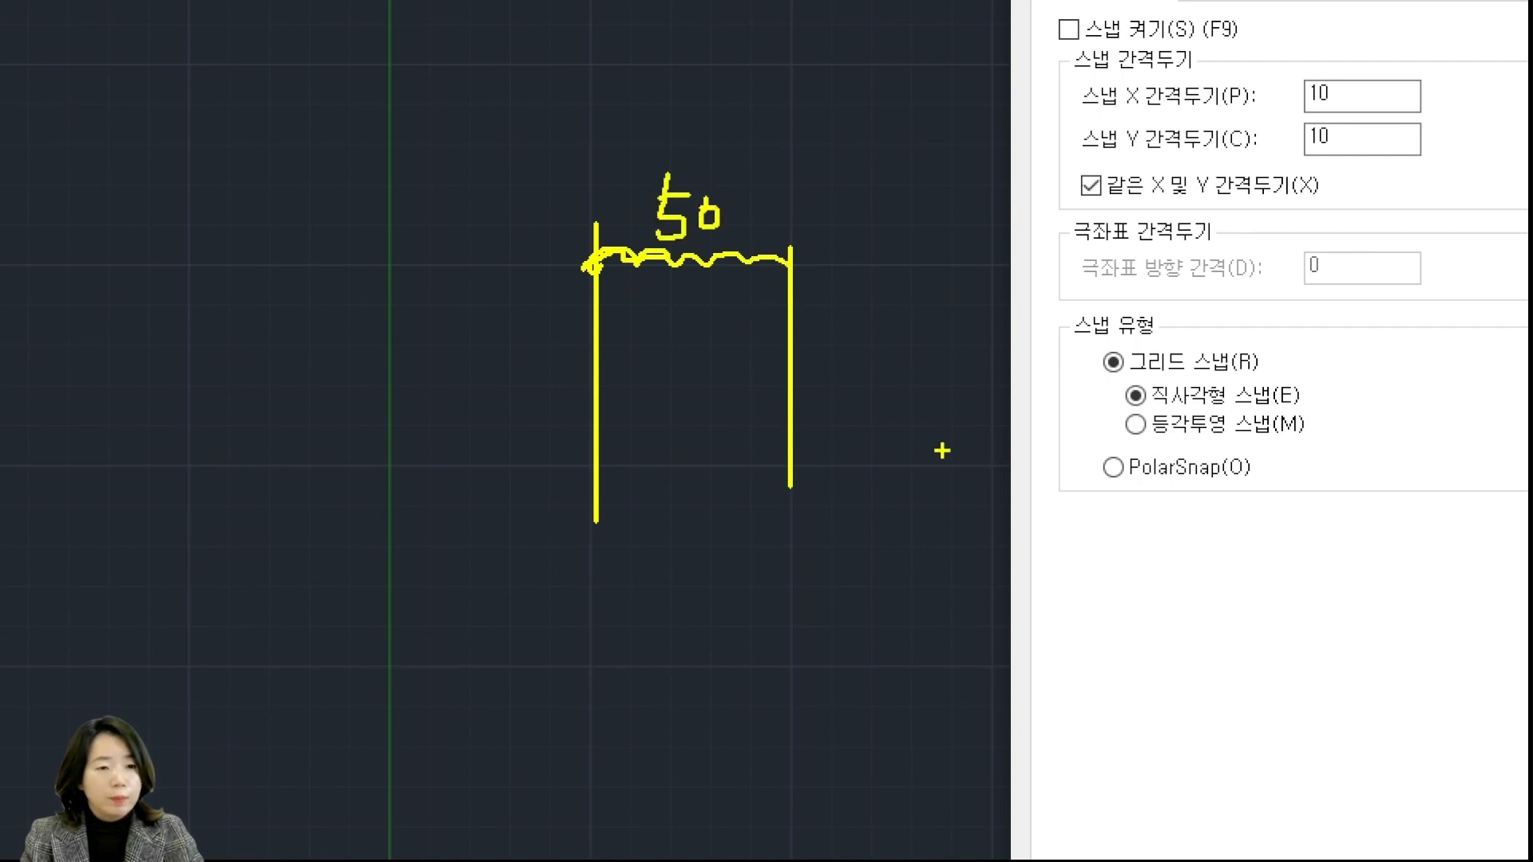
{"action": "key", "text": "Escape"}
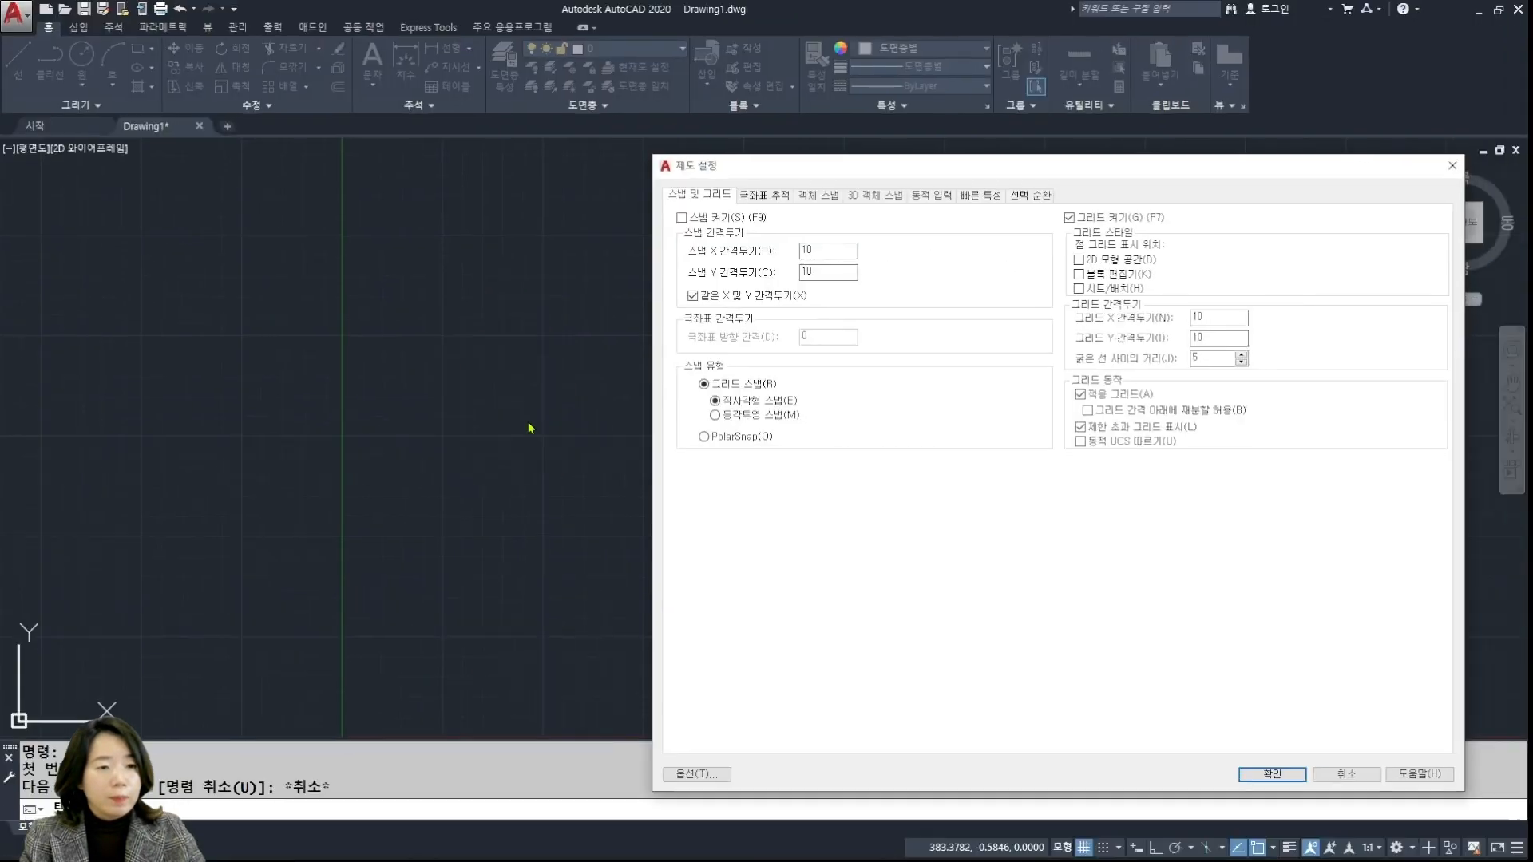
Turn on snap in the Drafting Settings and apply the change
{"action": "left_click", "coordinate": [681, 217]}
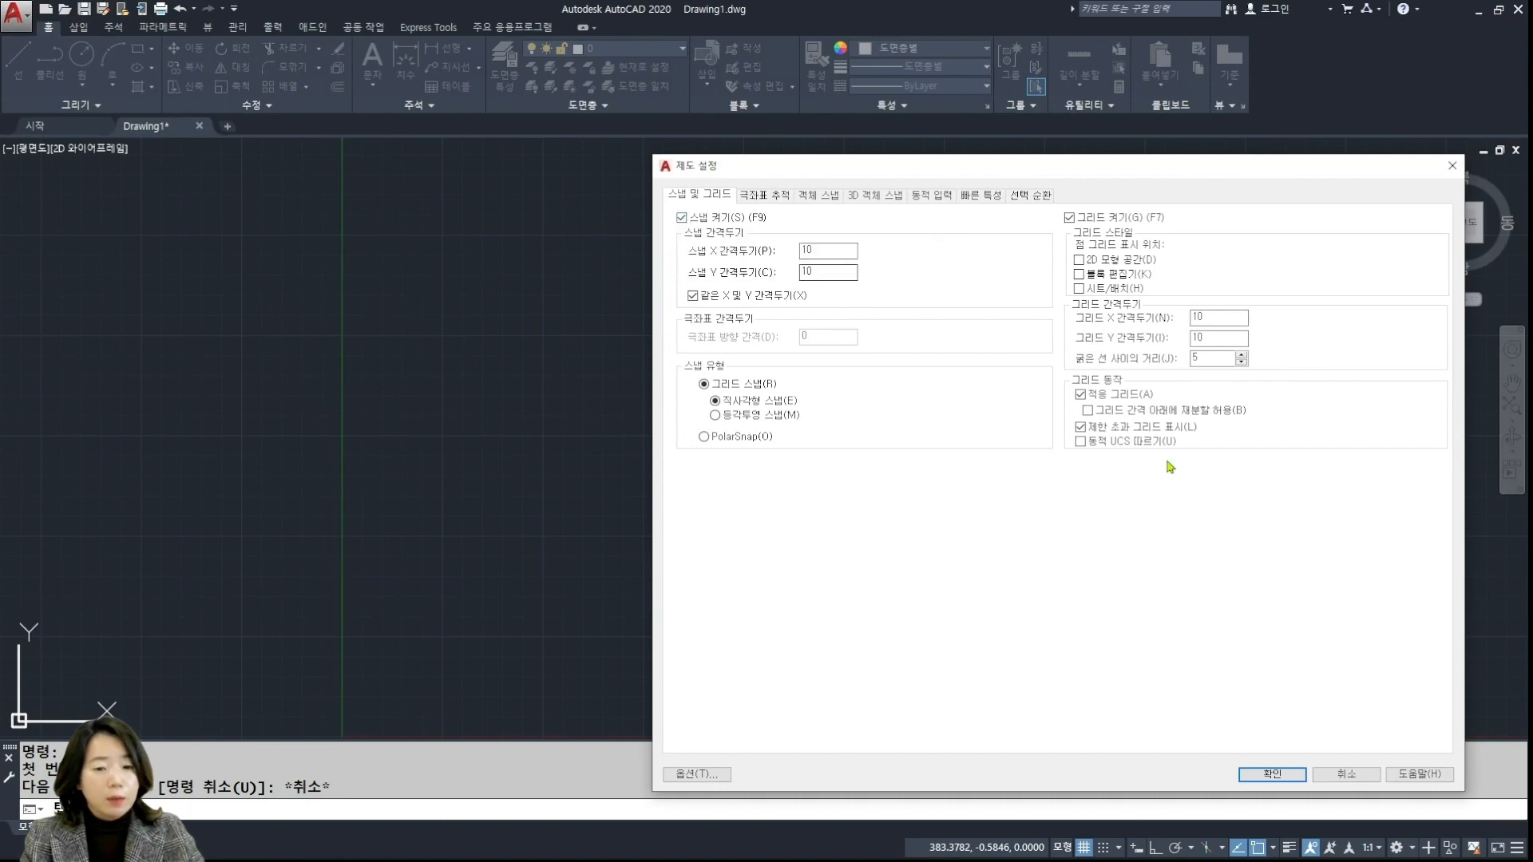
{"action": "left_click", "coordinate": [1271, 774]}
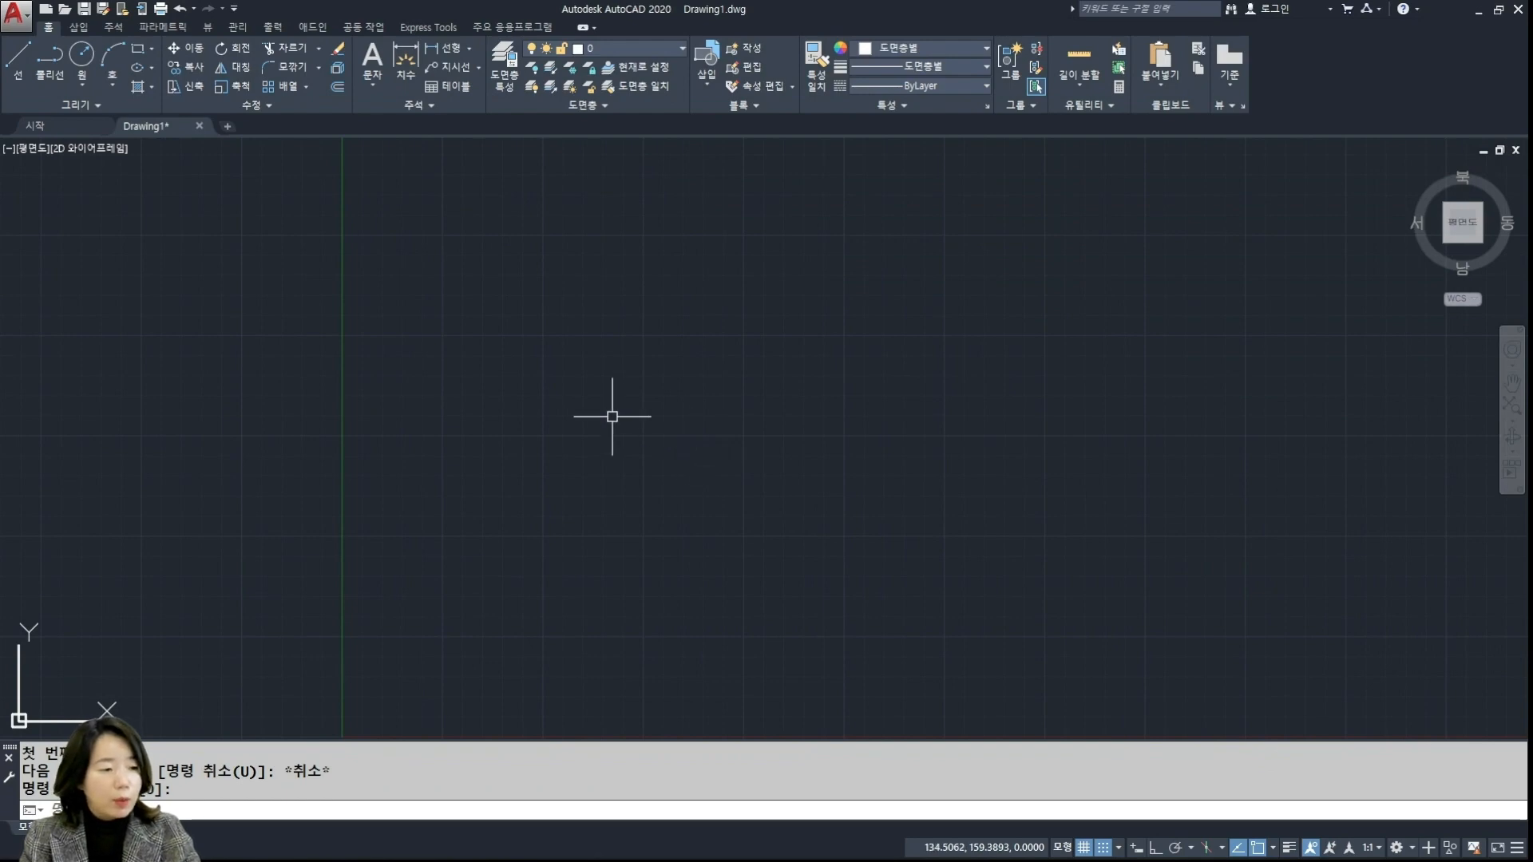
Start a line at the grid point 100,150 and draw a horizontal segment 50 units long to the right
{"action": "type", "text": "L"}
{"action": "key", "text": "Return"}
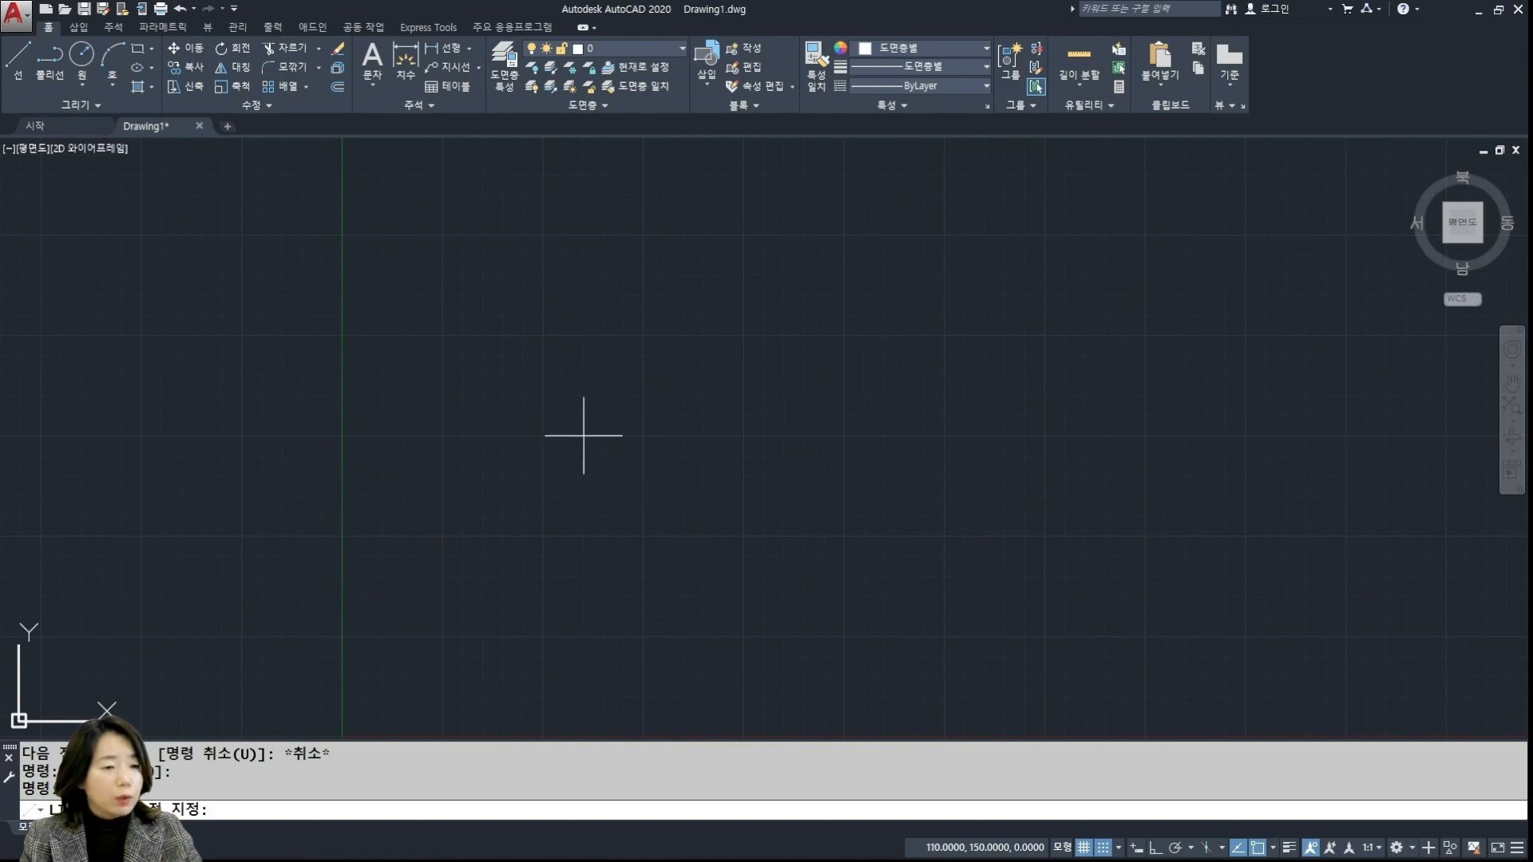
{"action": "left_click", "coordinate": [543, 436]}
{"action": "scroll", "coordinate": [546, 434], "scroll_direction": "up", "scroll_amount": 1}
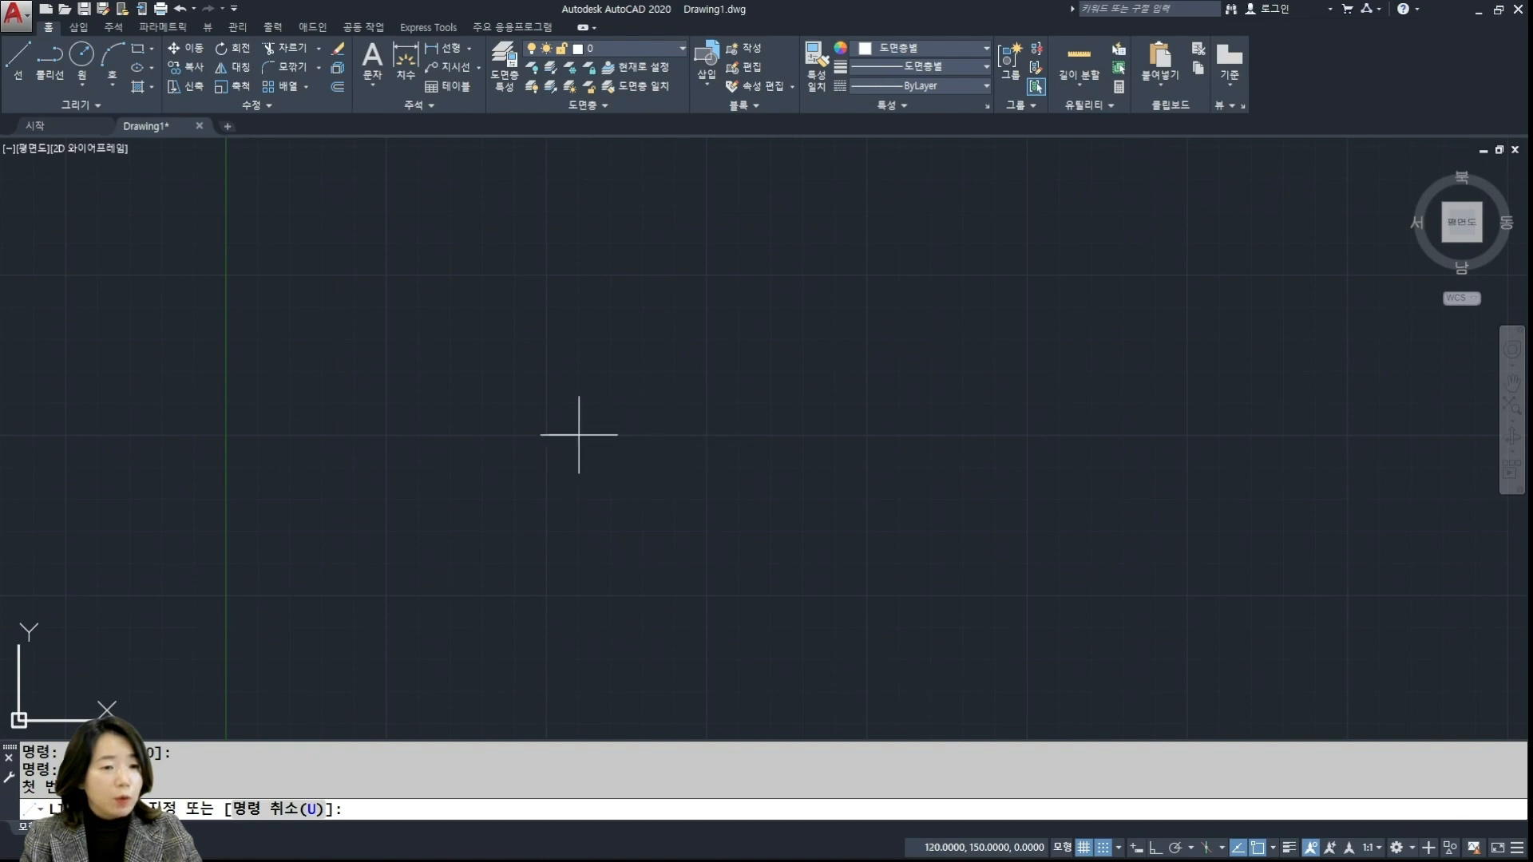
{"action": "type", "text": "50"}
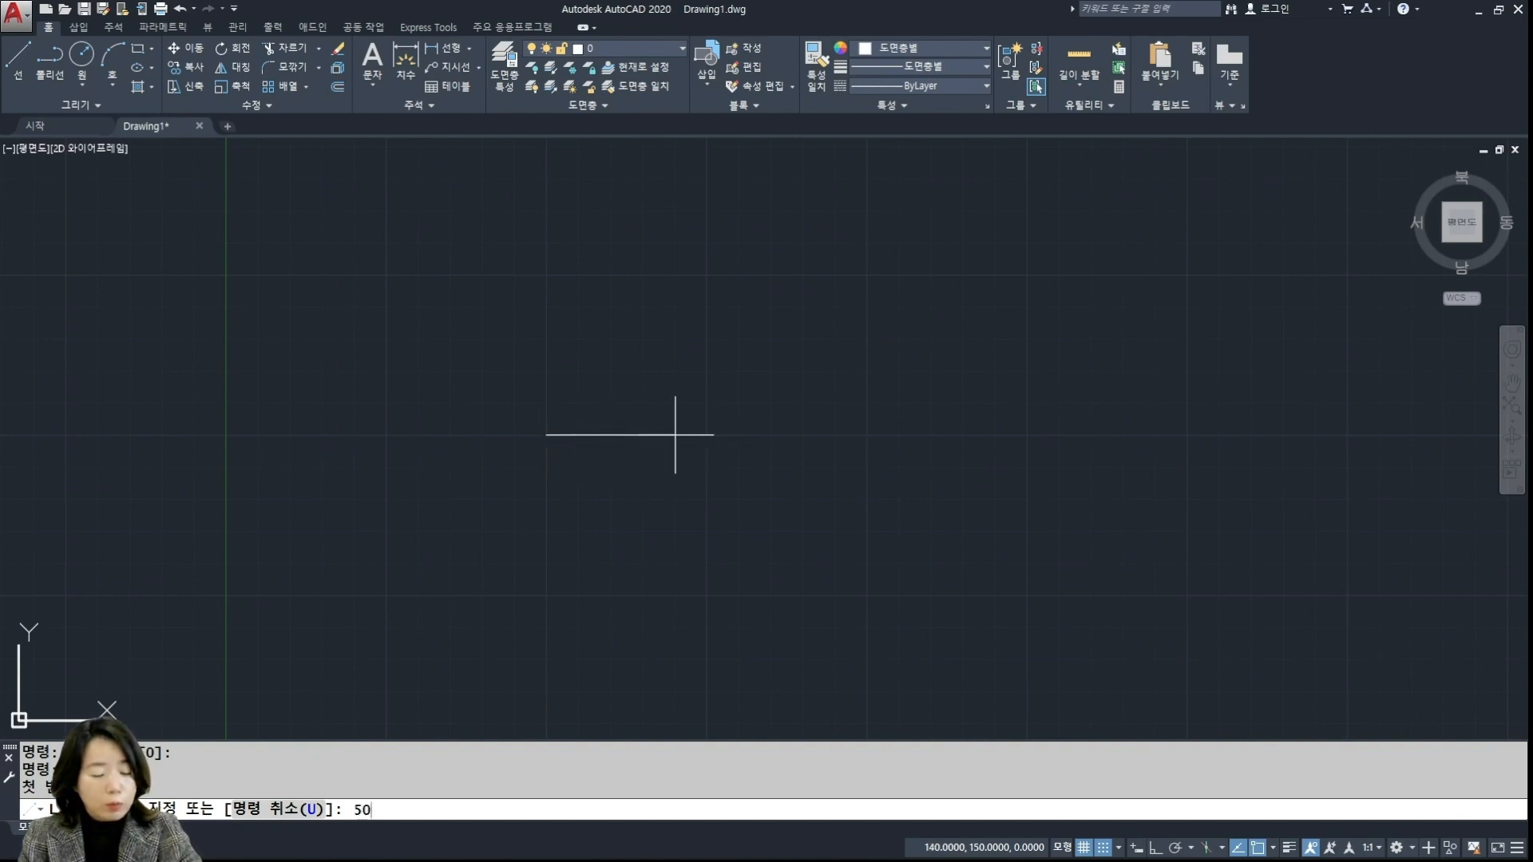
{"action": "key", "text": "Return"}
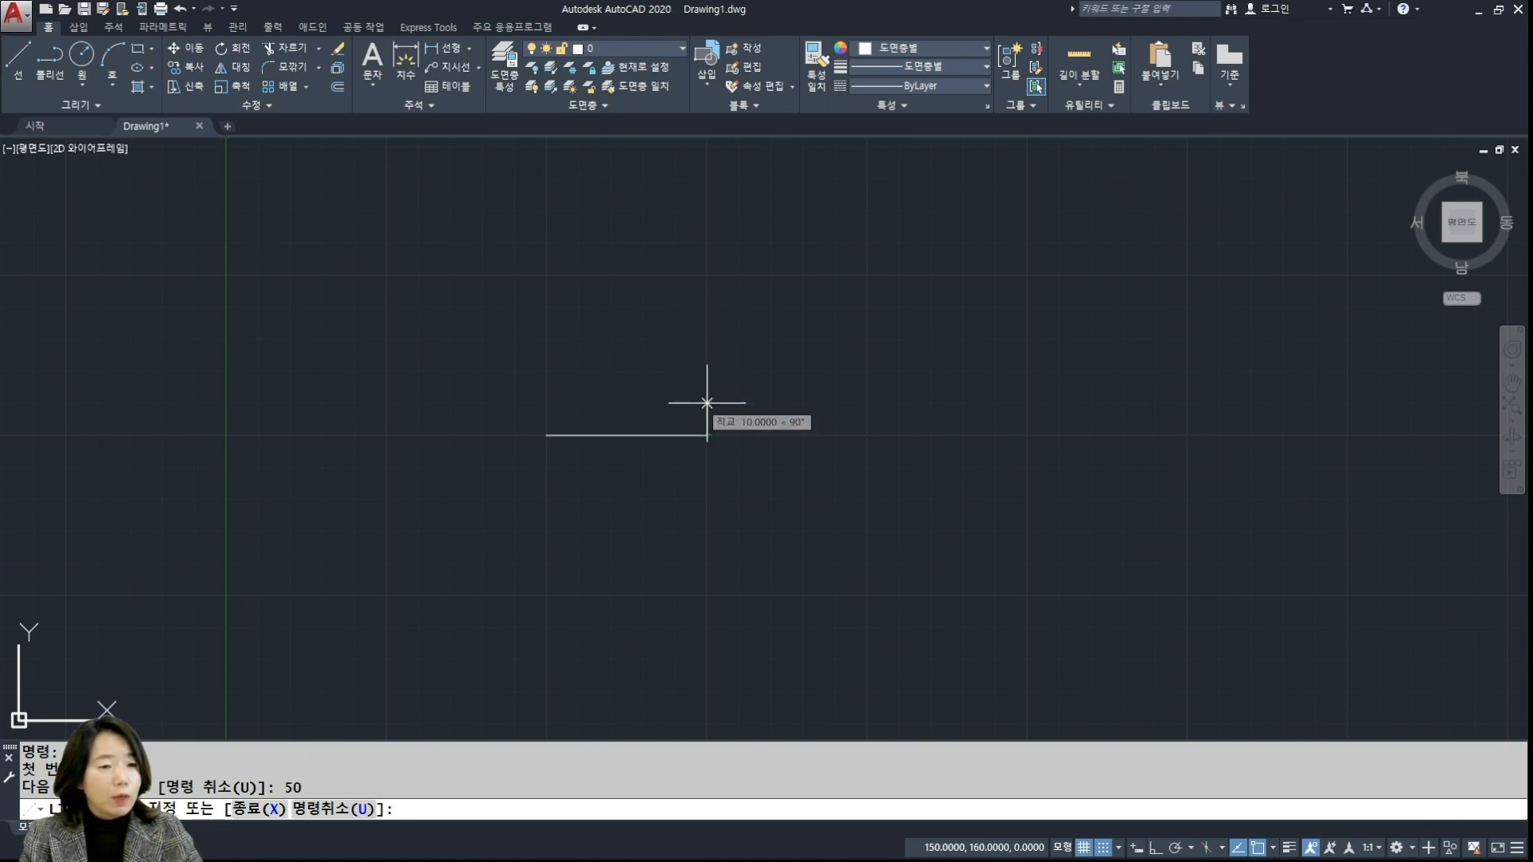
Complete the closed L-shaped outline on the grid with segments 20 up, 30 left, 30 up, 20 left and 50 down to the start point
{"action": "left_click", "coordinate": [706, 370]}
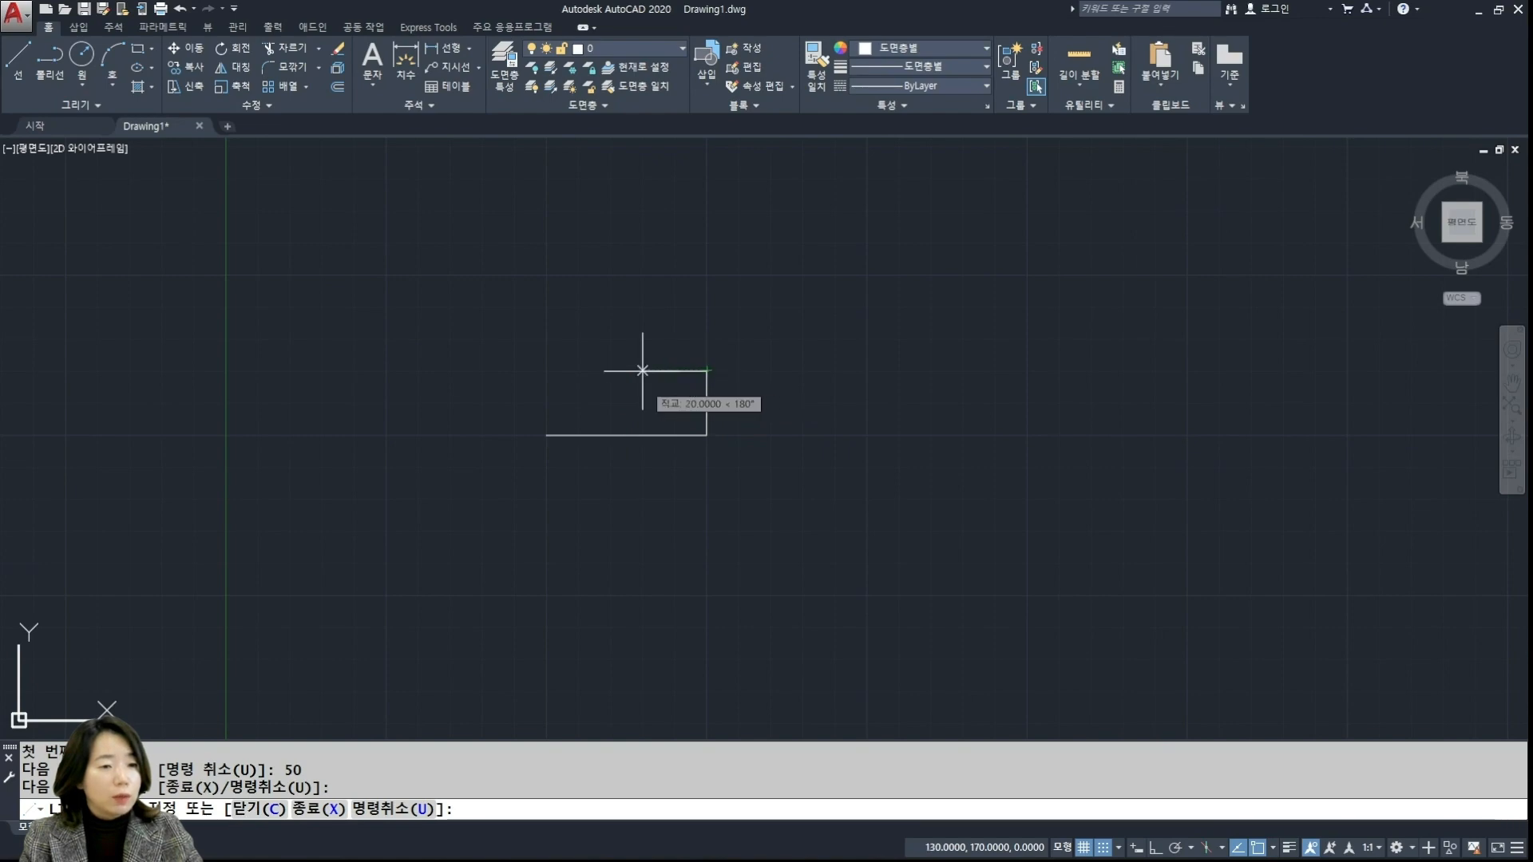
{"action": "left_click", "coordinate": [611, 370]}
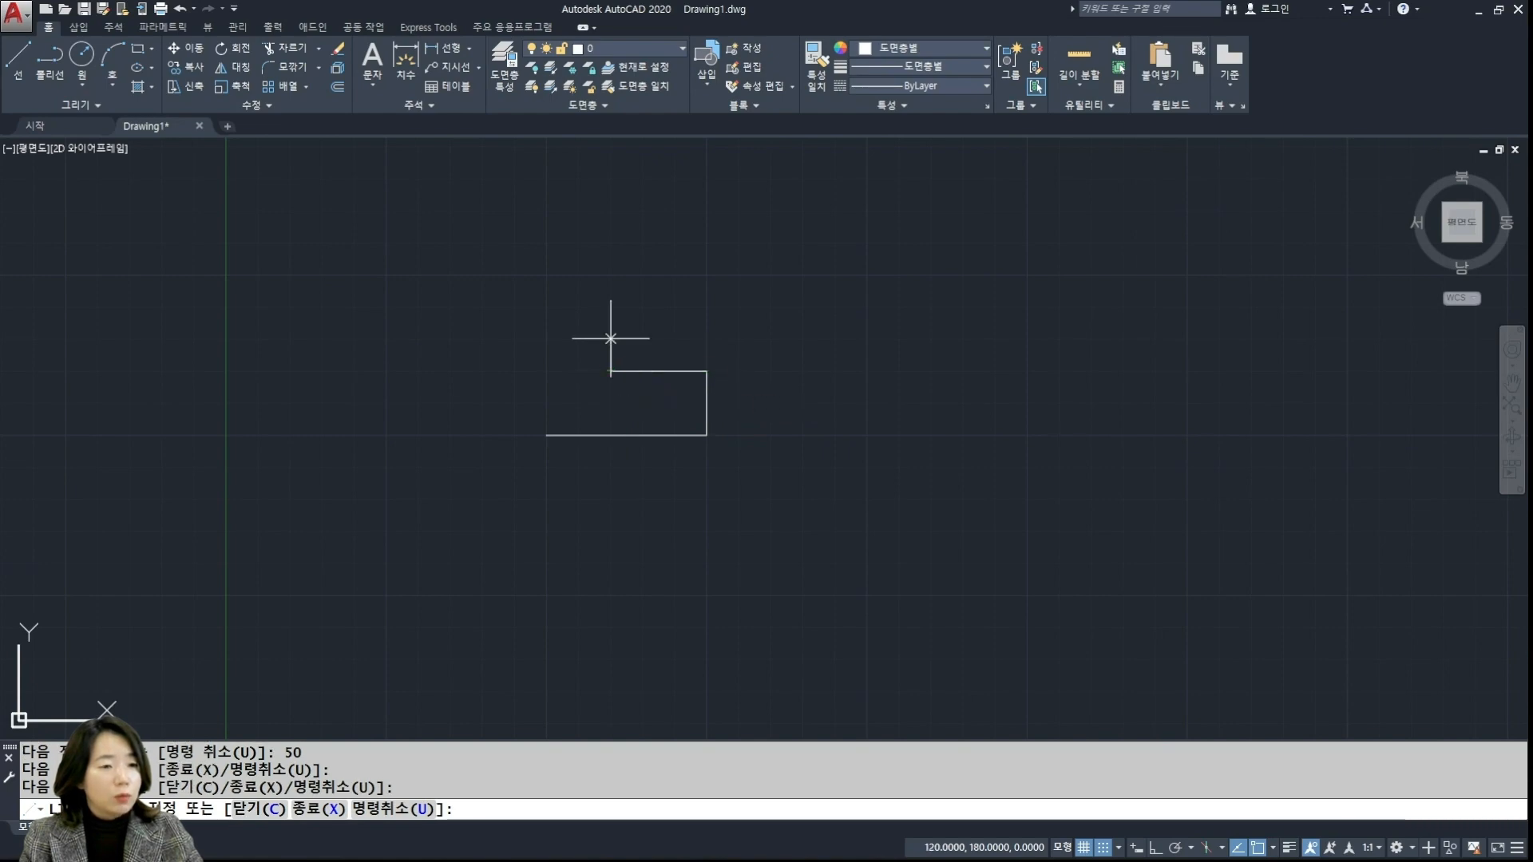
{"action": "left_click", "coordinate": [610, 274]}
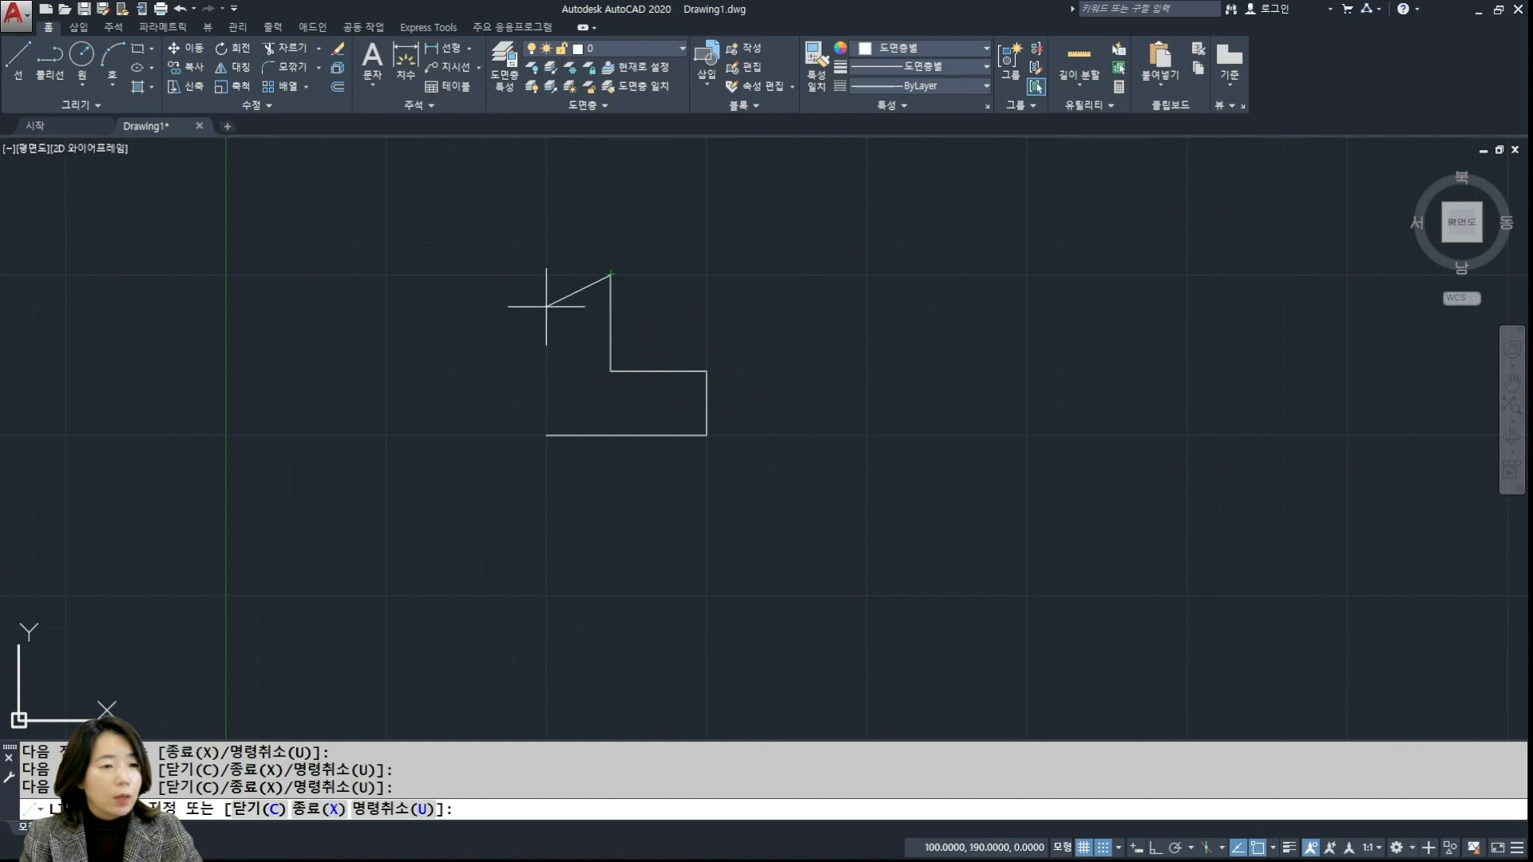
{"action": "left_click", "coordinate": [546, 274]}
{"action": "left_click", "coordinate": [546, 435]}
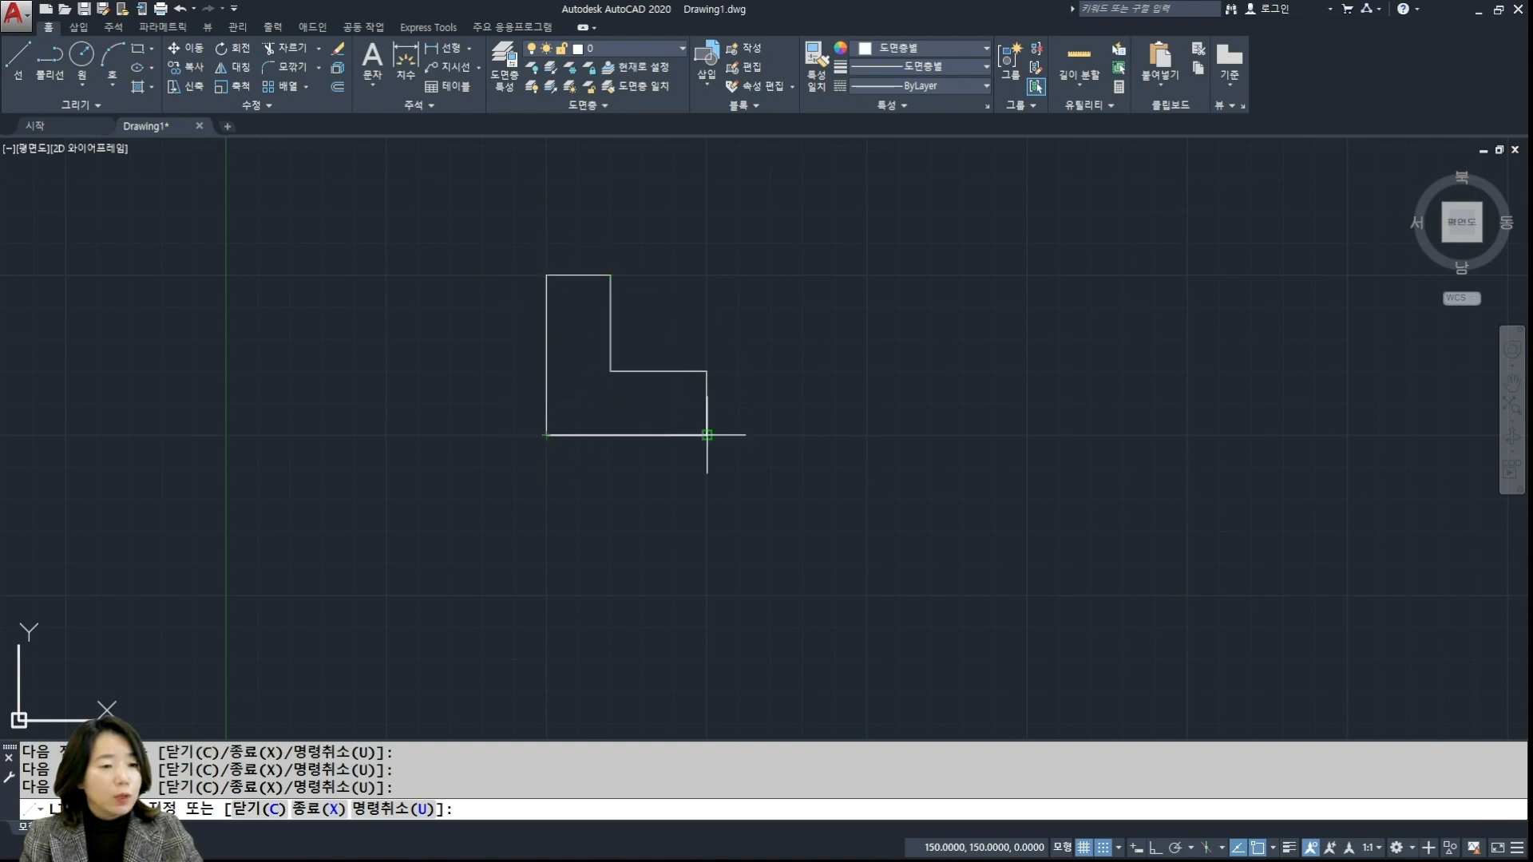
{"action": "key", "text": "Return"}
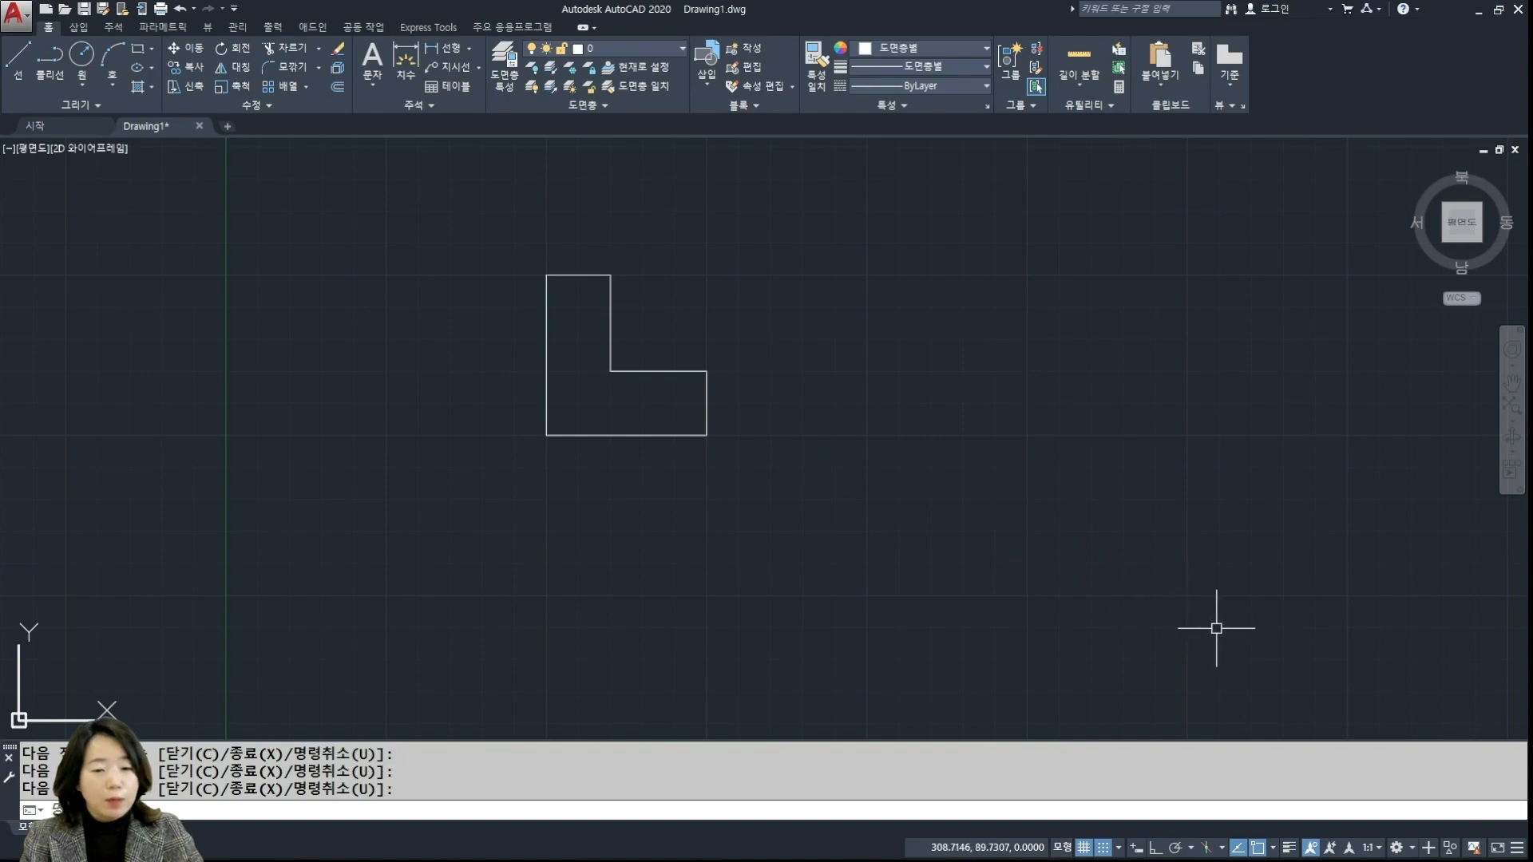
Turn on the dotted grid style for 2D model space in the Drafting Settings and apply it
{"action": "right_click", "coordinate": [1084, 848]}
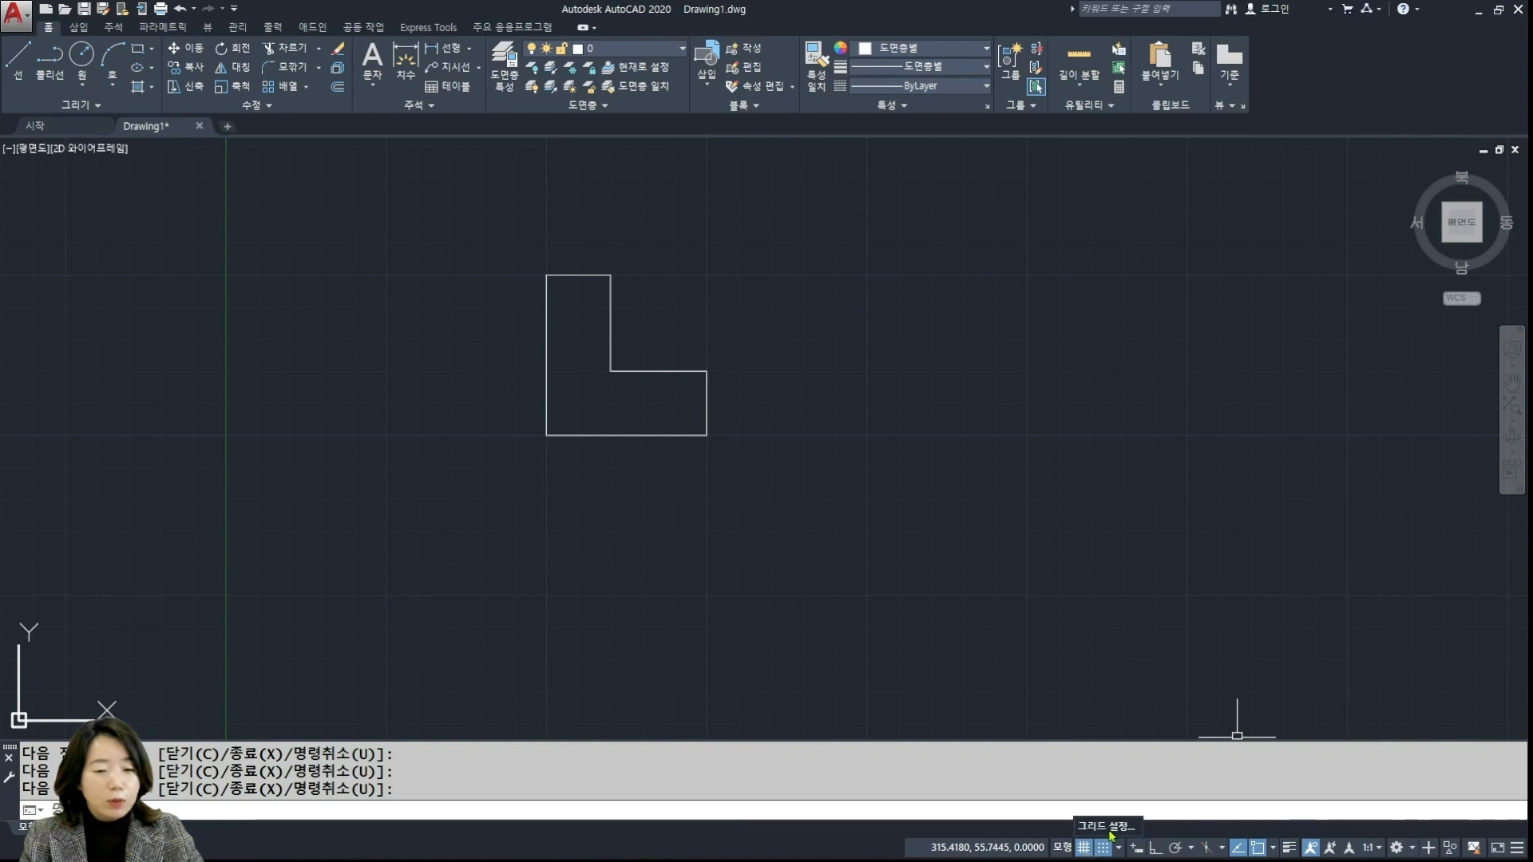
{"action": "left_click", "coordinate": [1108, 827]}
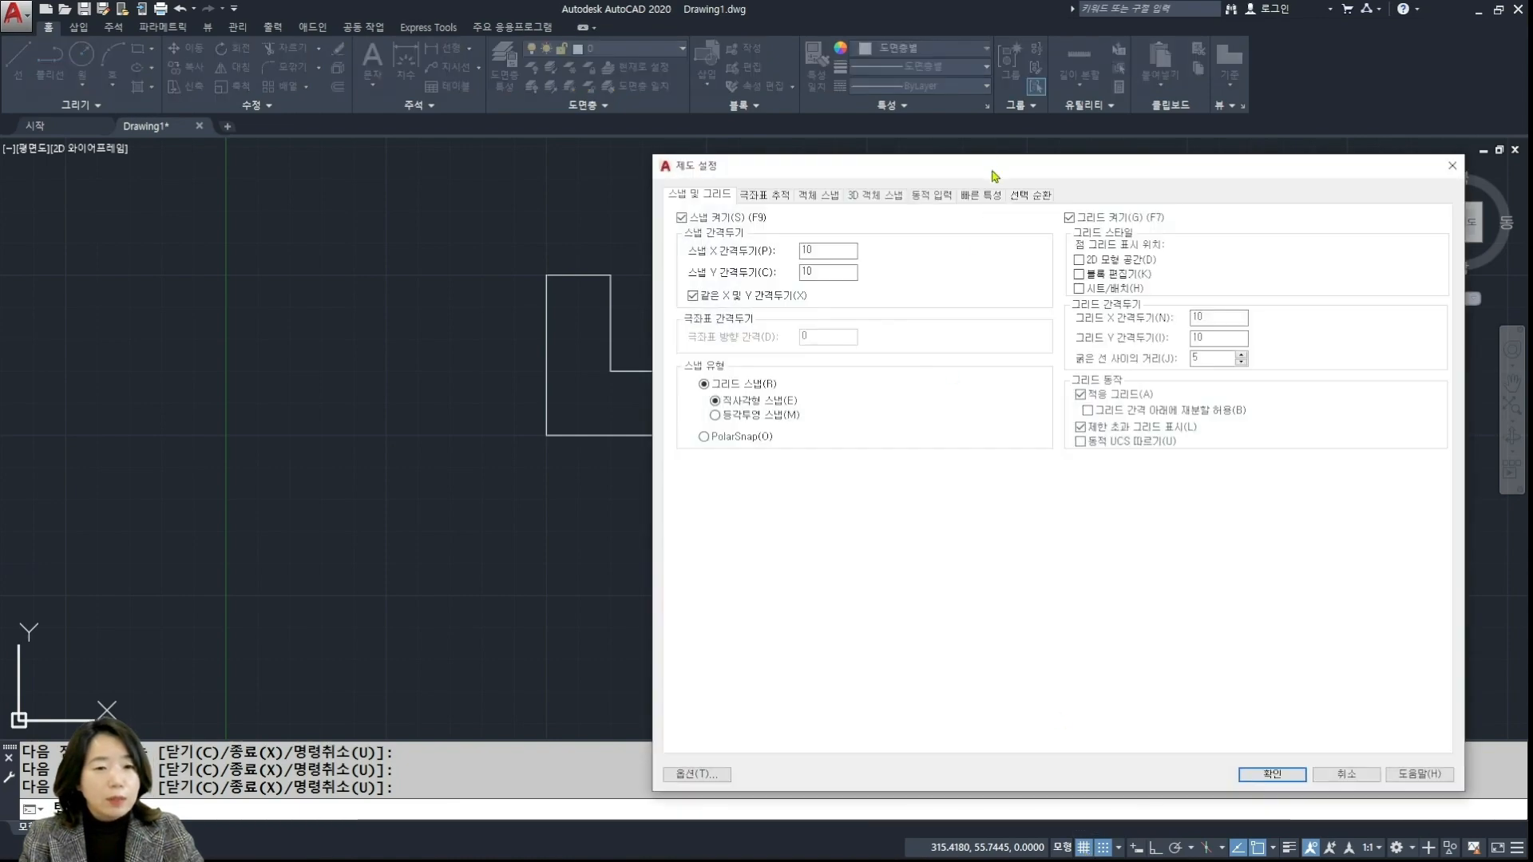
{"action": "left_click_drag", "start_coordinate": [995, 172], "coordinate": [935, 176]}
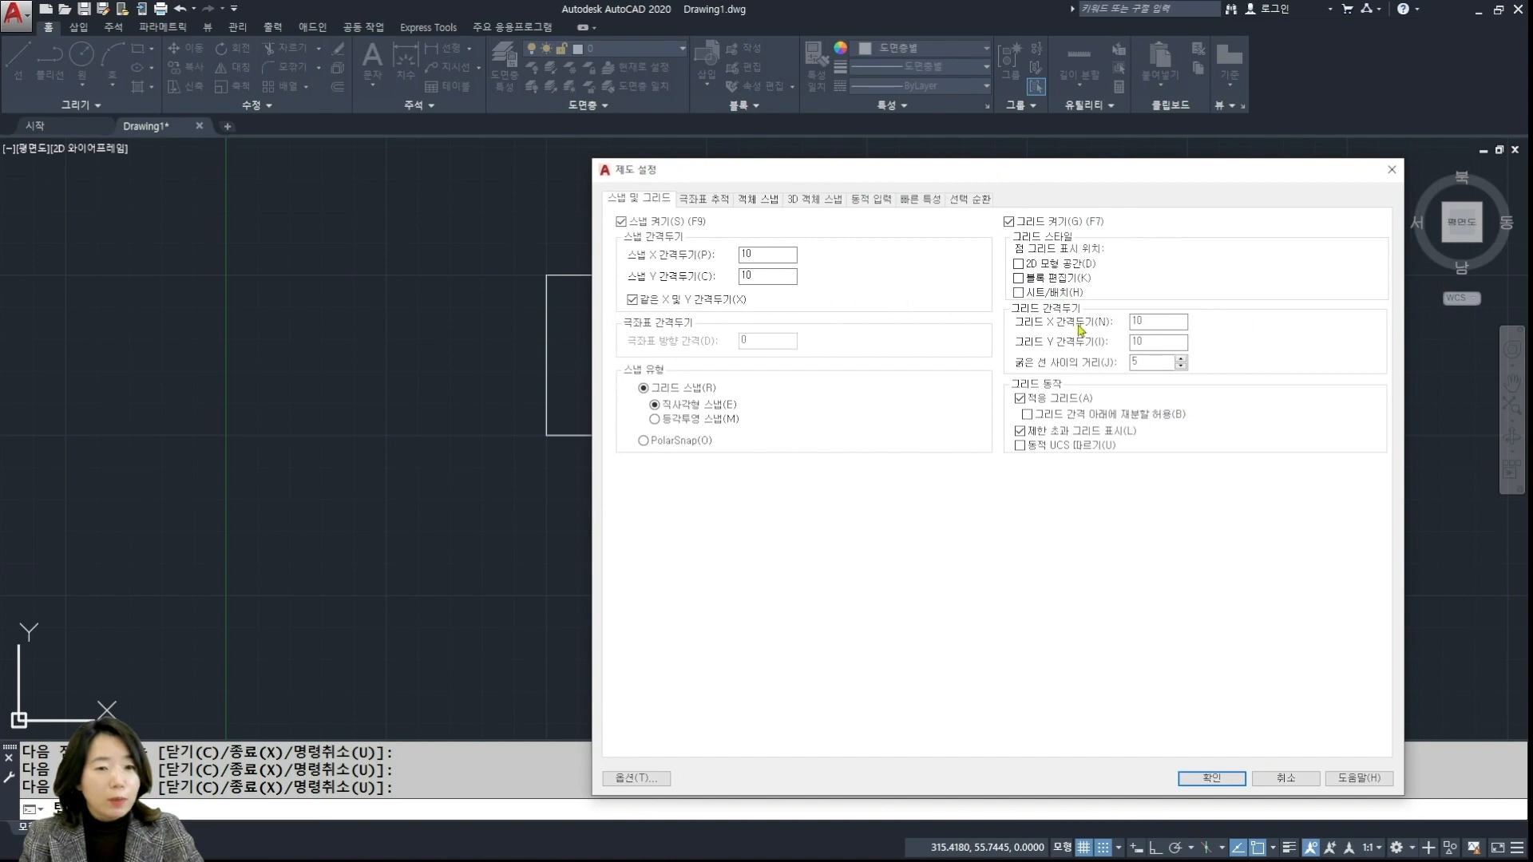
{"action": "key", "text": "ctrl+1"}
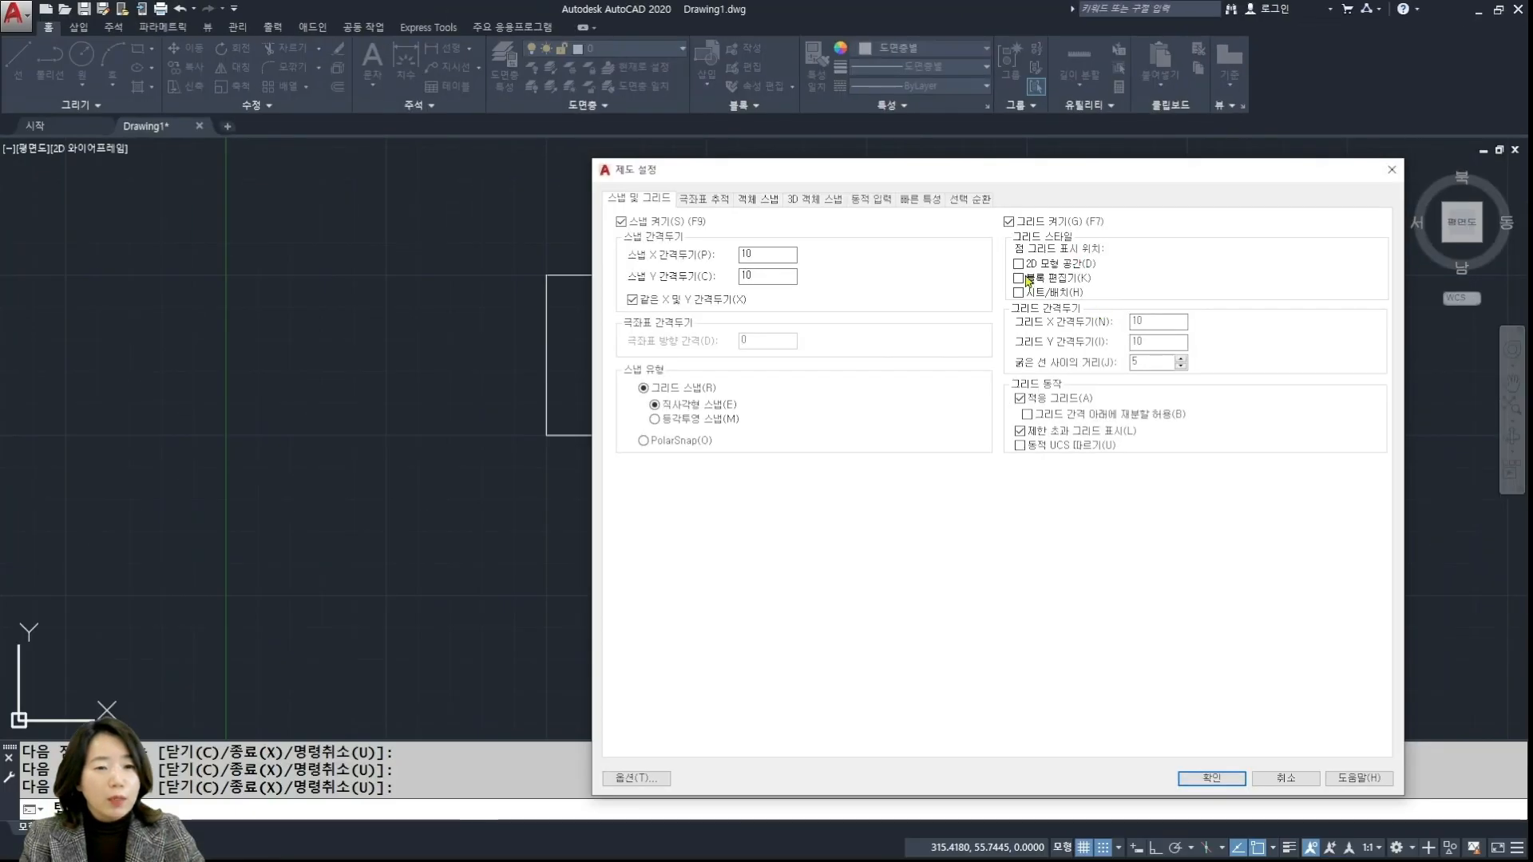
{"action": "left_click", "coordinate": [1018, 265]}
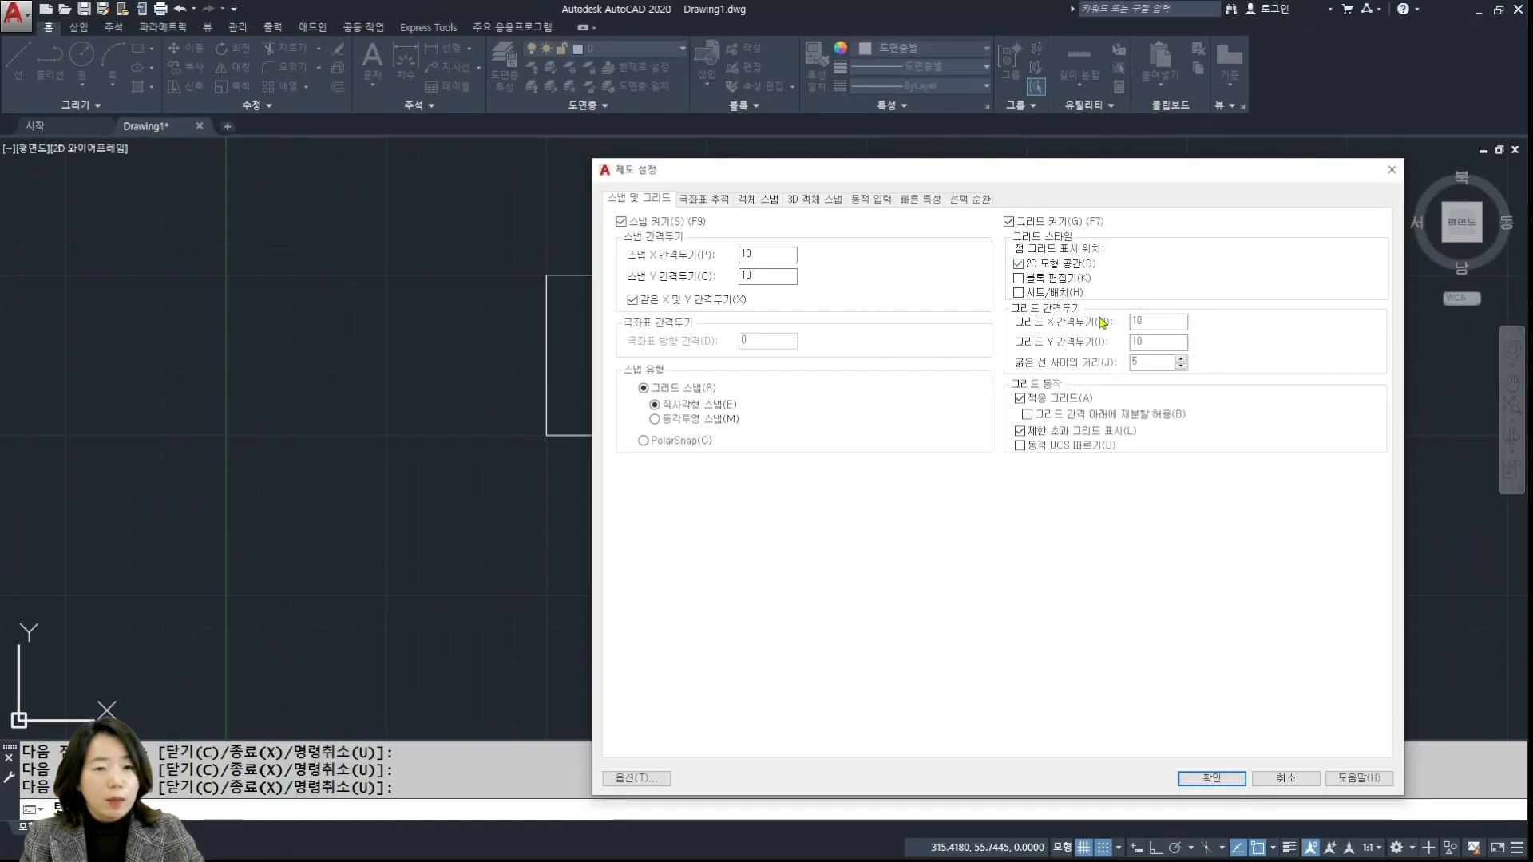
{"action": "left_click", "coordinate": [1217, 777]}
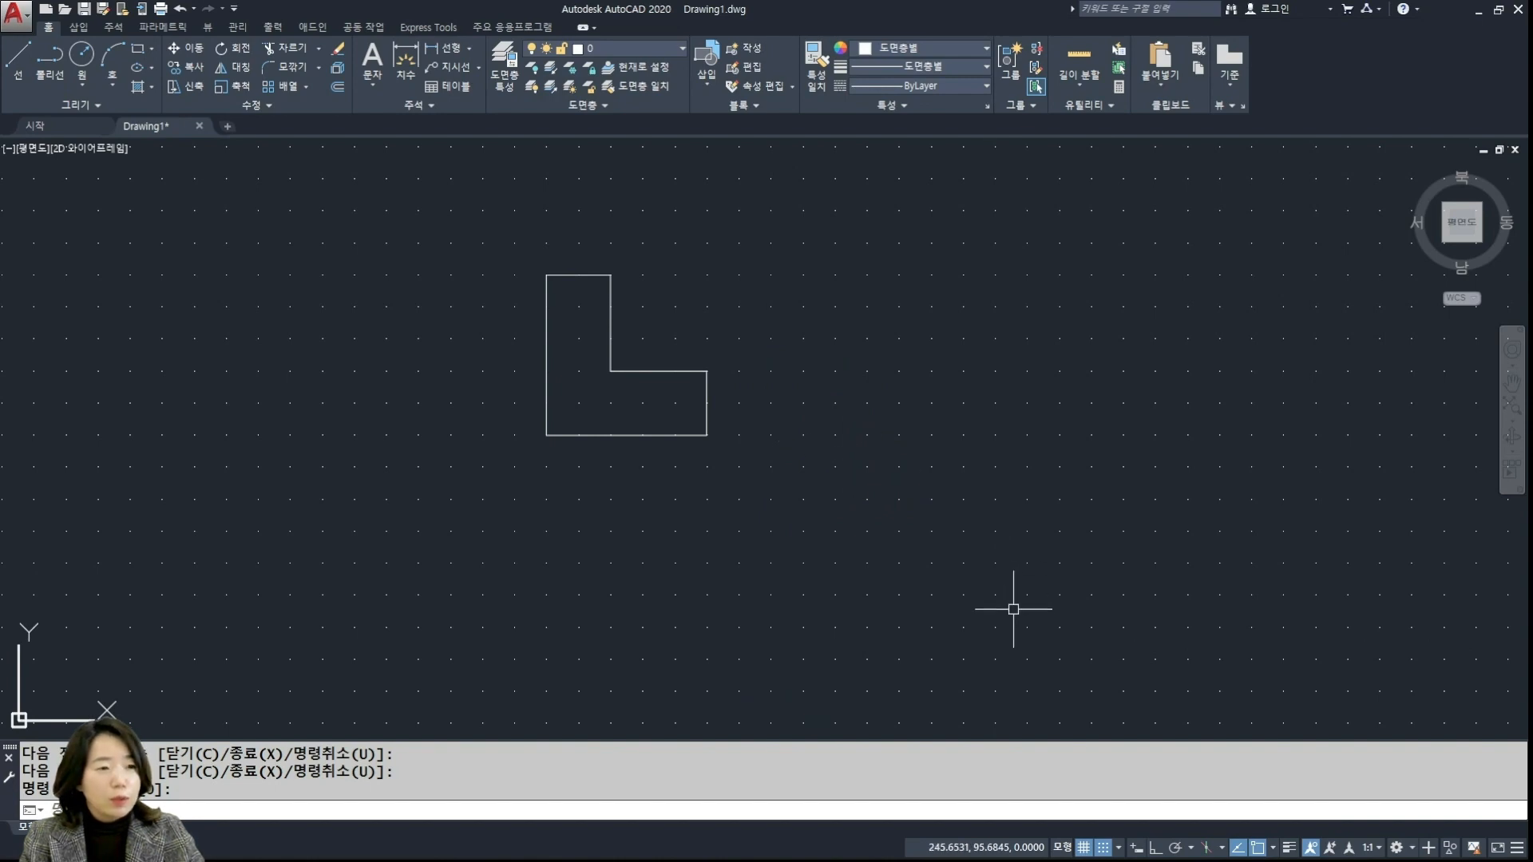
Turn the dotted grid style for 2D model space back off and apply the change
{"action": "left_click", "coordinate": [1093, 833]}
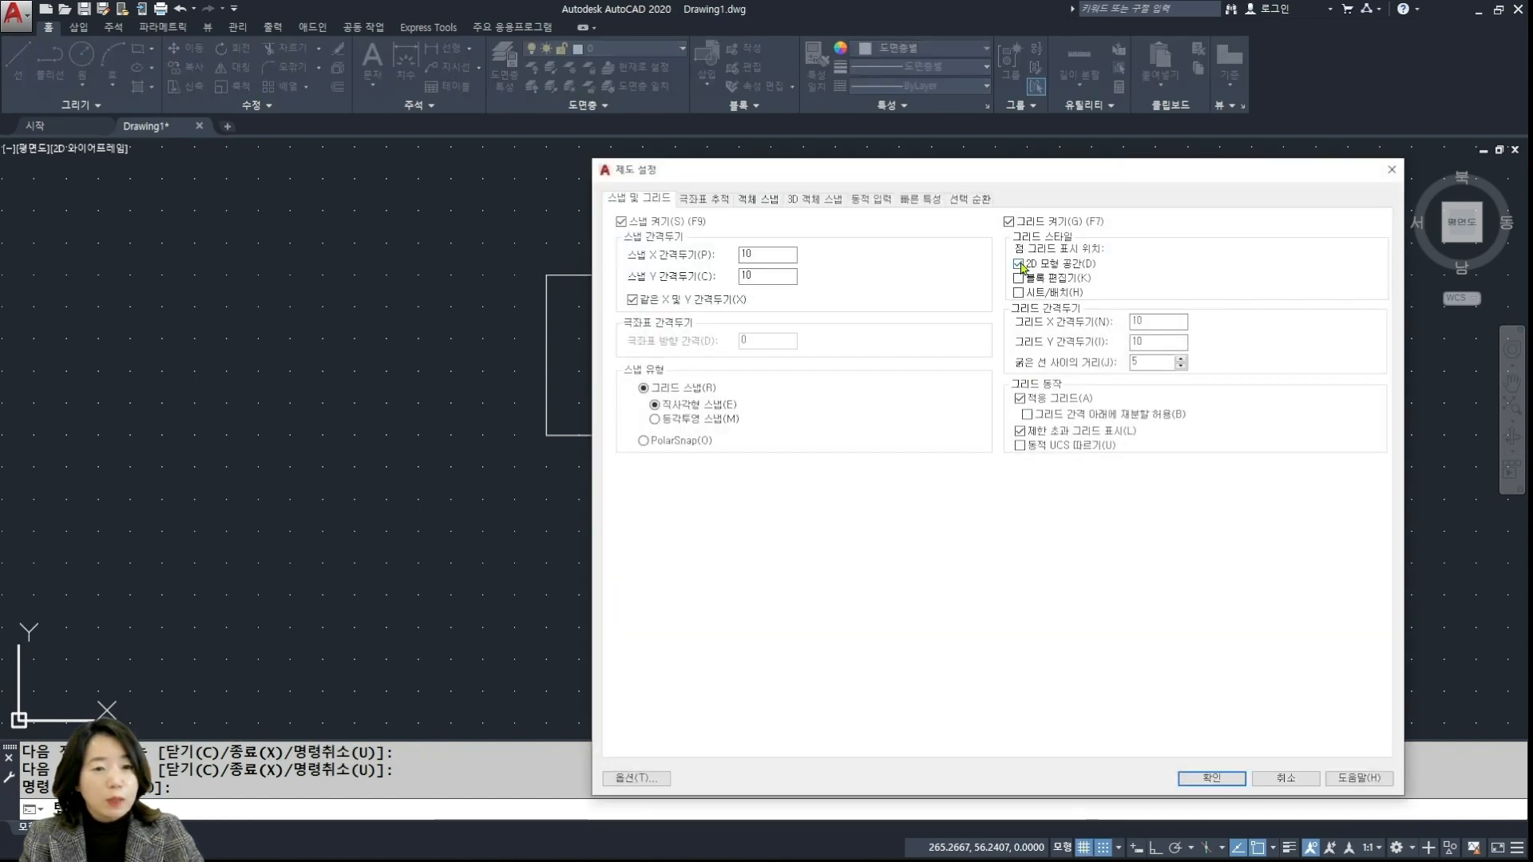
{"action": "left_click", "coordinate": [1211, 778]}
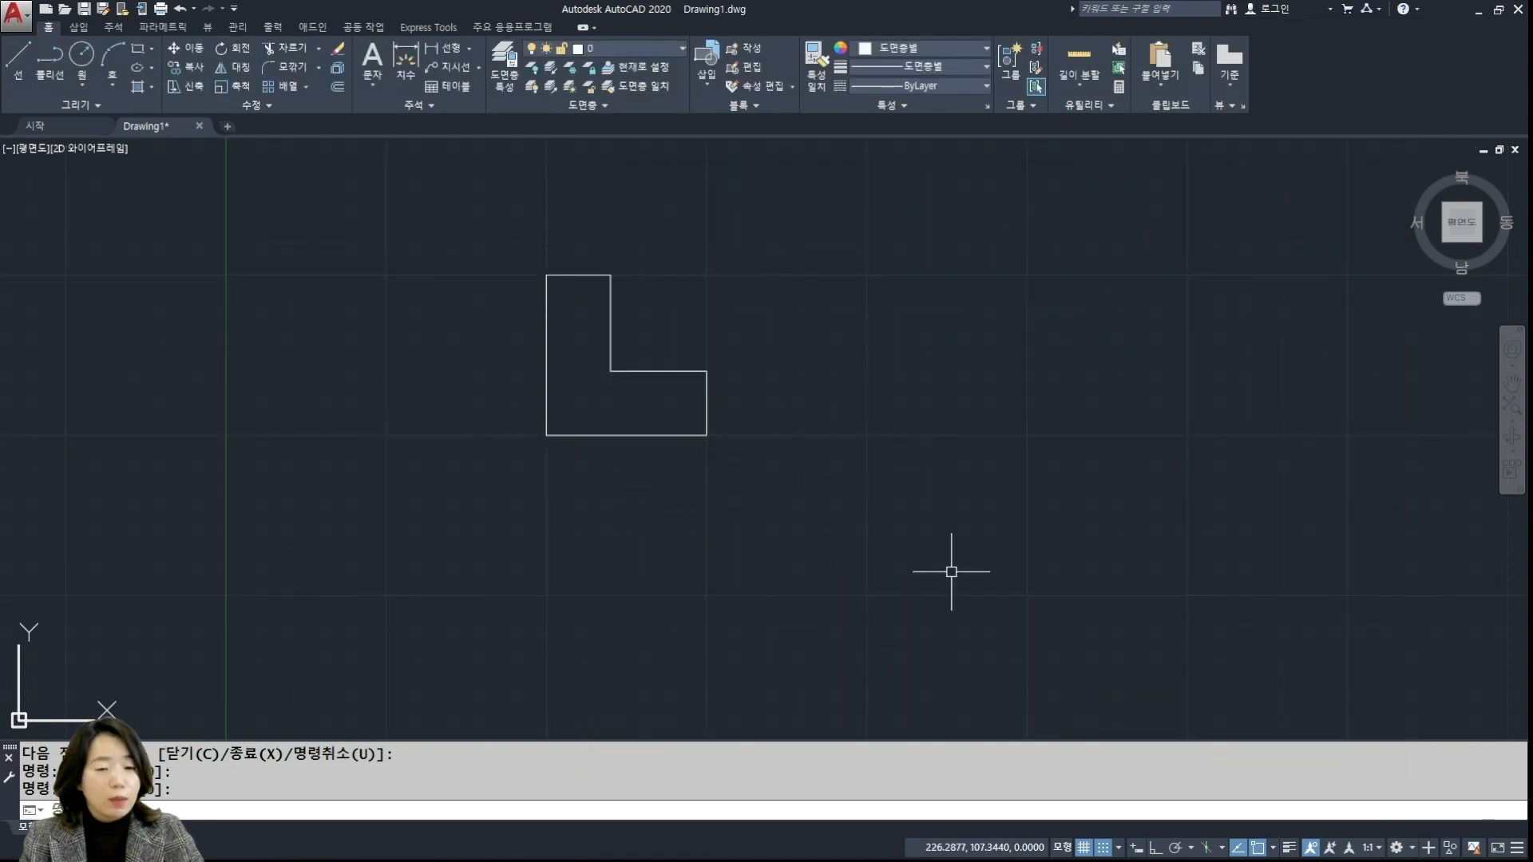
Set the snap type to isometric grid snap in the Drafting Settings and apply the change
{"action": "right_click", "coordinate": [1102, 852]}
{"action": "left_click", "coordinate": [1090, 832]}
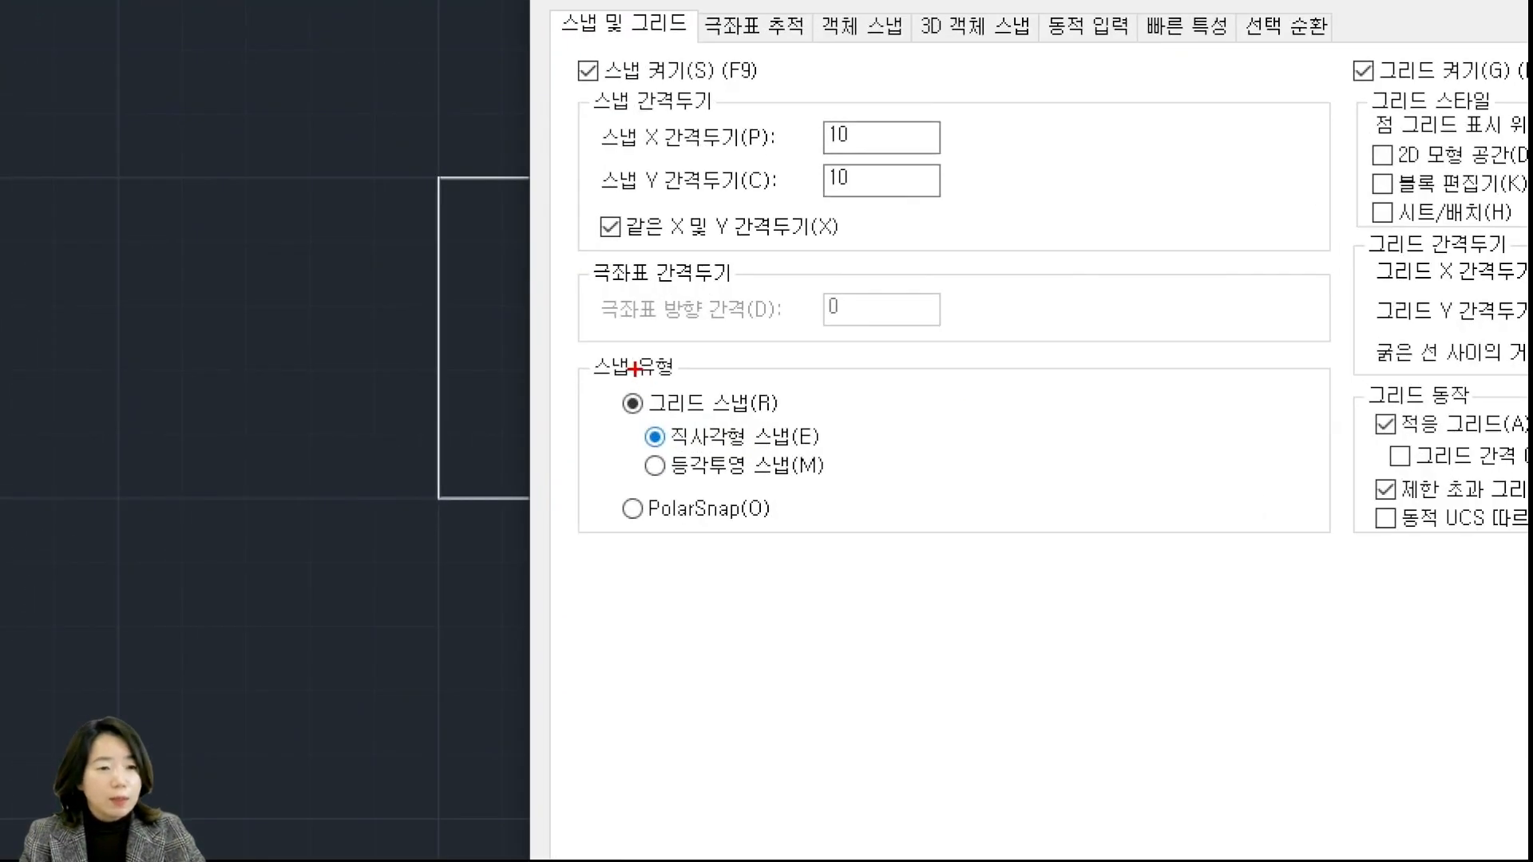
{"action": "left_click_drag", "start_coordinate": [581, 347], "coordinate": [904, 534]}
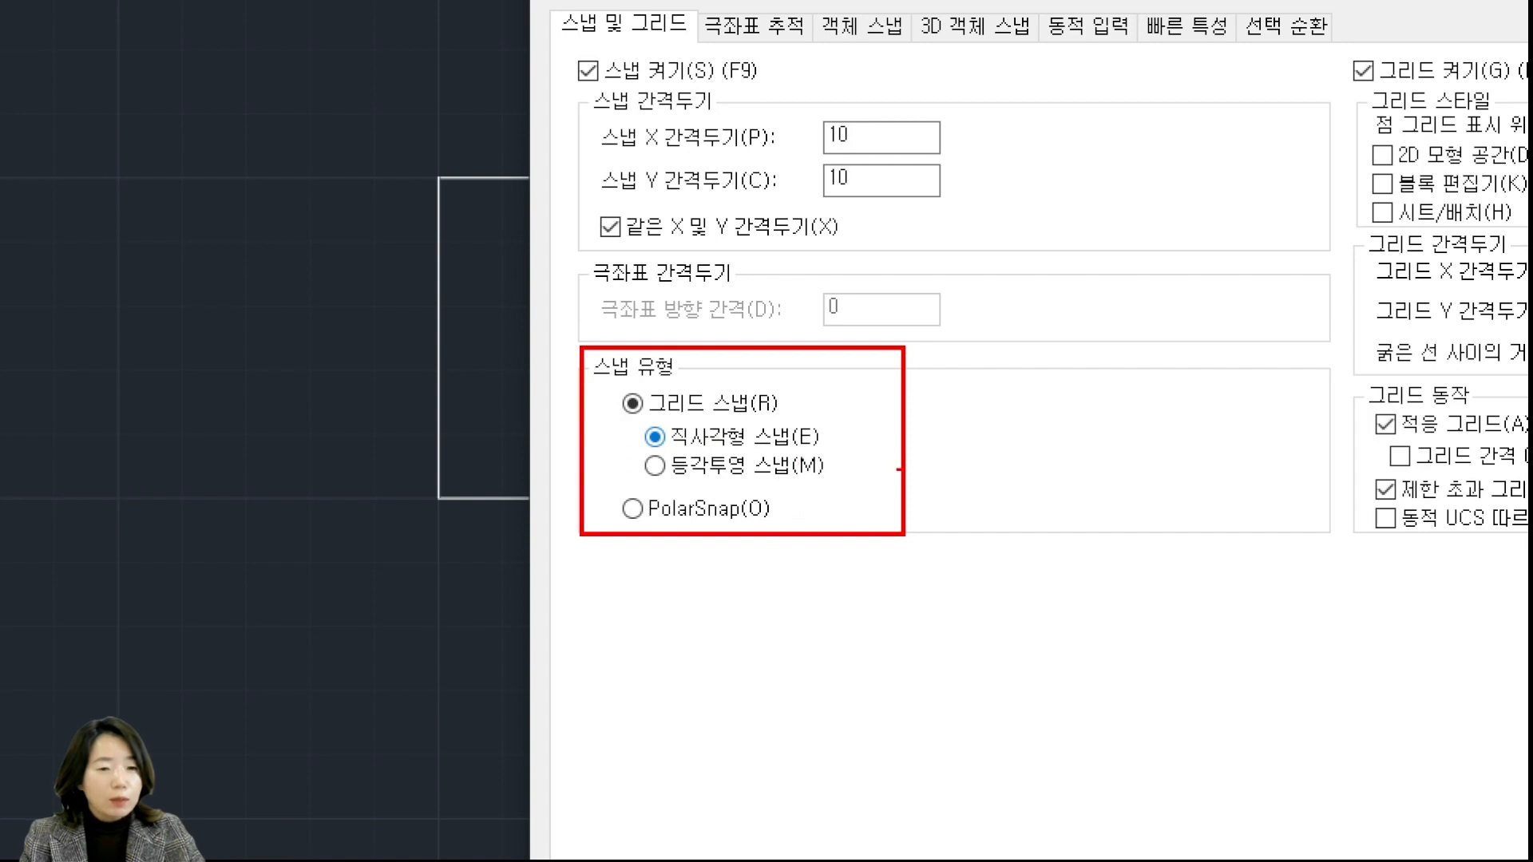
{"action": "left_click_drag", "start_coordinate": [958, 452], "coordinate": [1260, 452]}
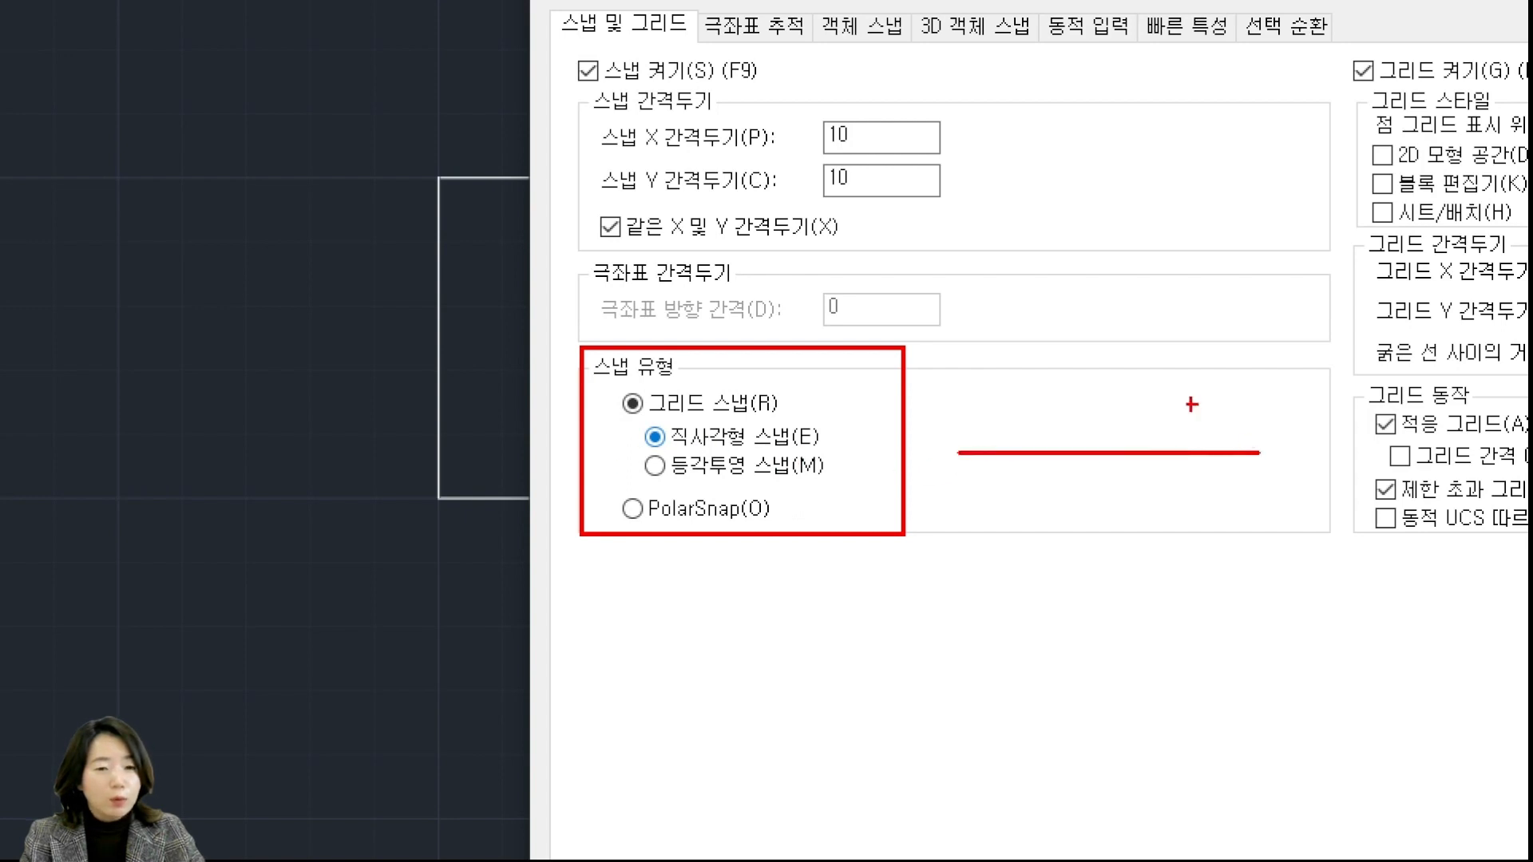
{"action": "left_click_drag", "start_coordinate": [1113, 297], "coordinate": [1116, 570]}
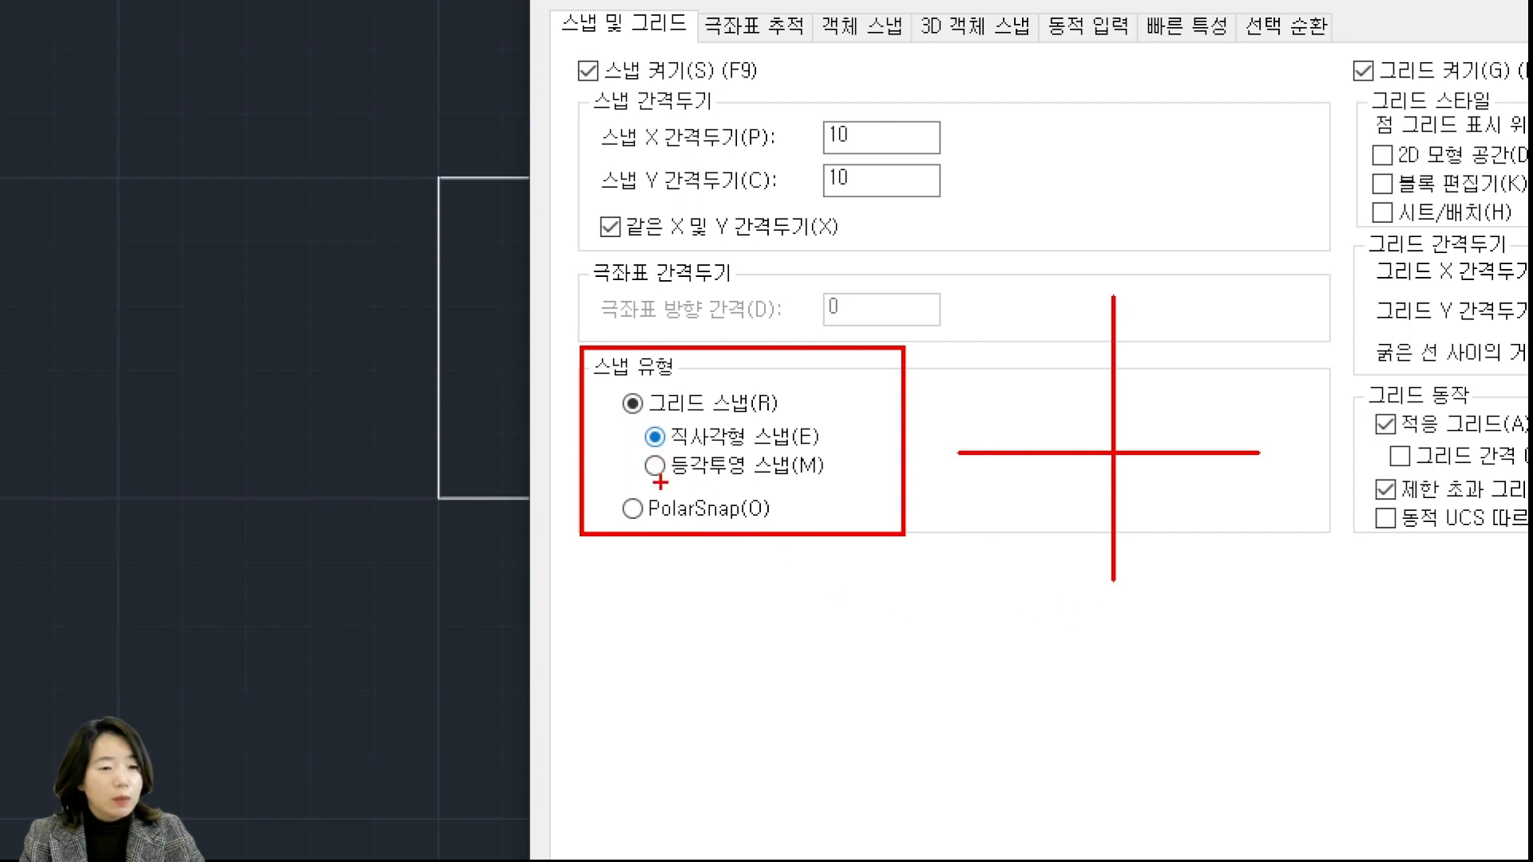
{"action": "left_click_drag", "start_coordinate": [638, 482], "coordinate": [847, 484]}
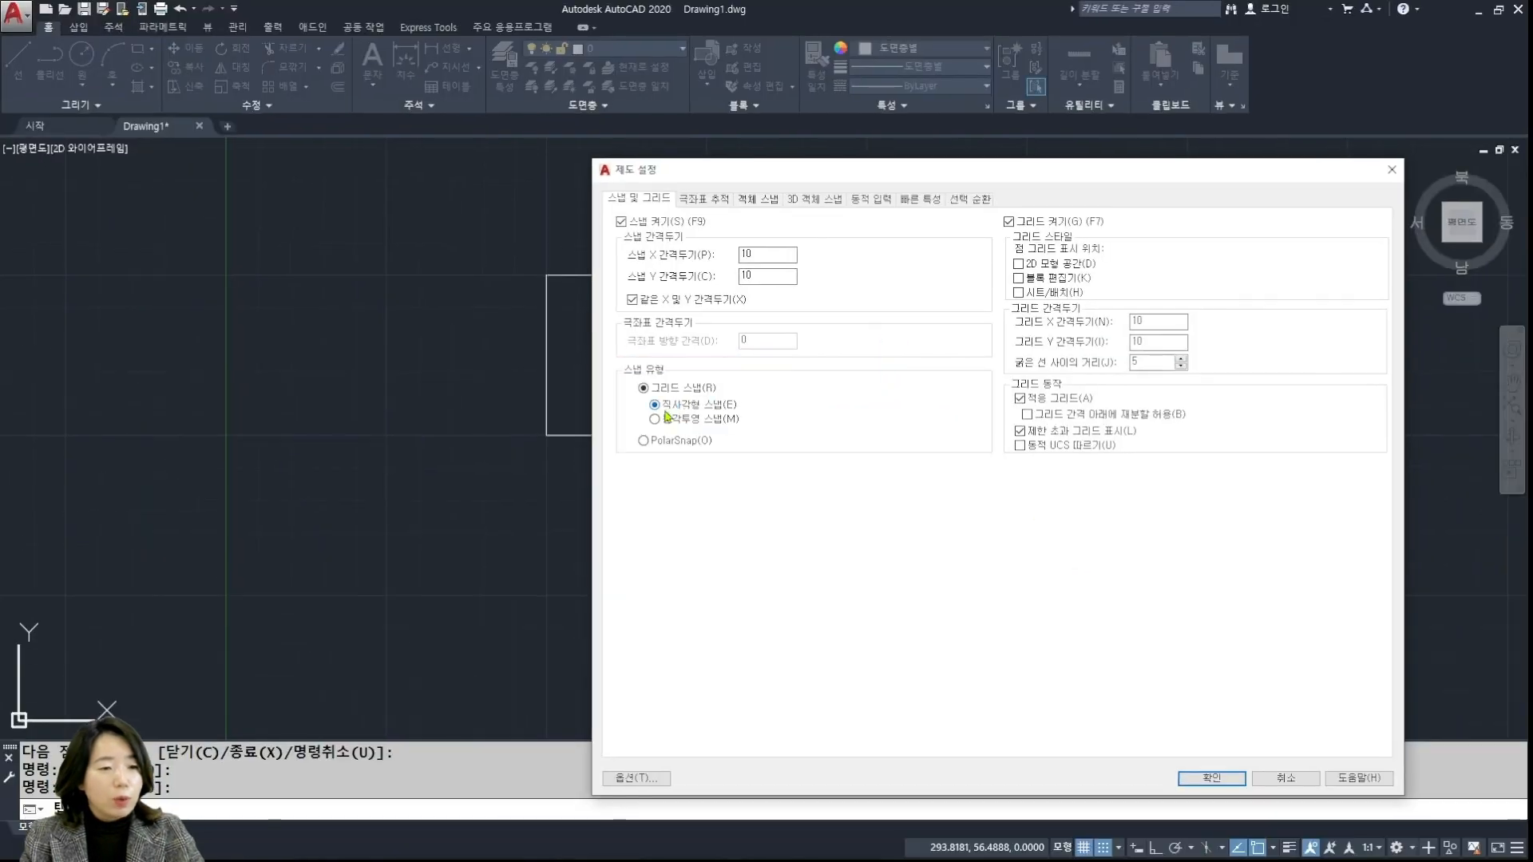
{"action": "left_click", "coordinate": [654, 464]}
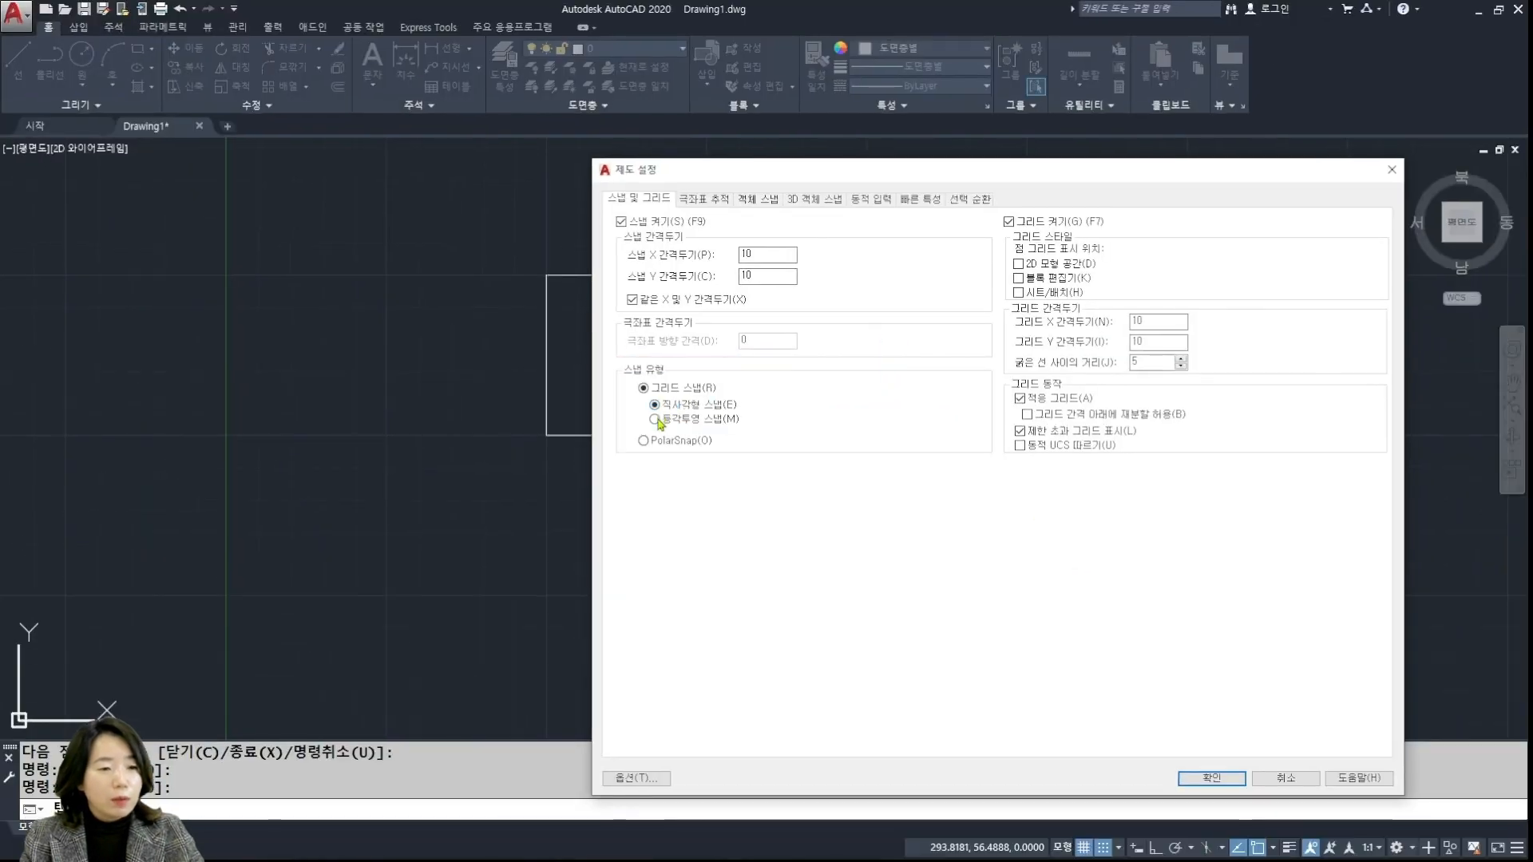
{"action": "left_click", "coordinate": [1212, 777]}
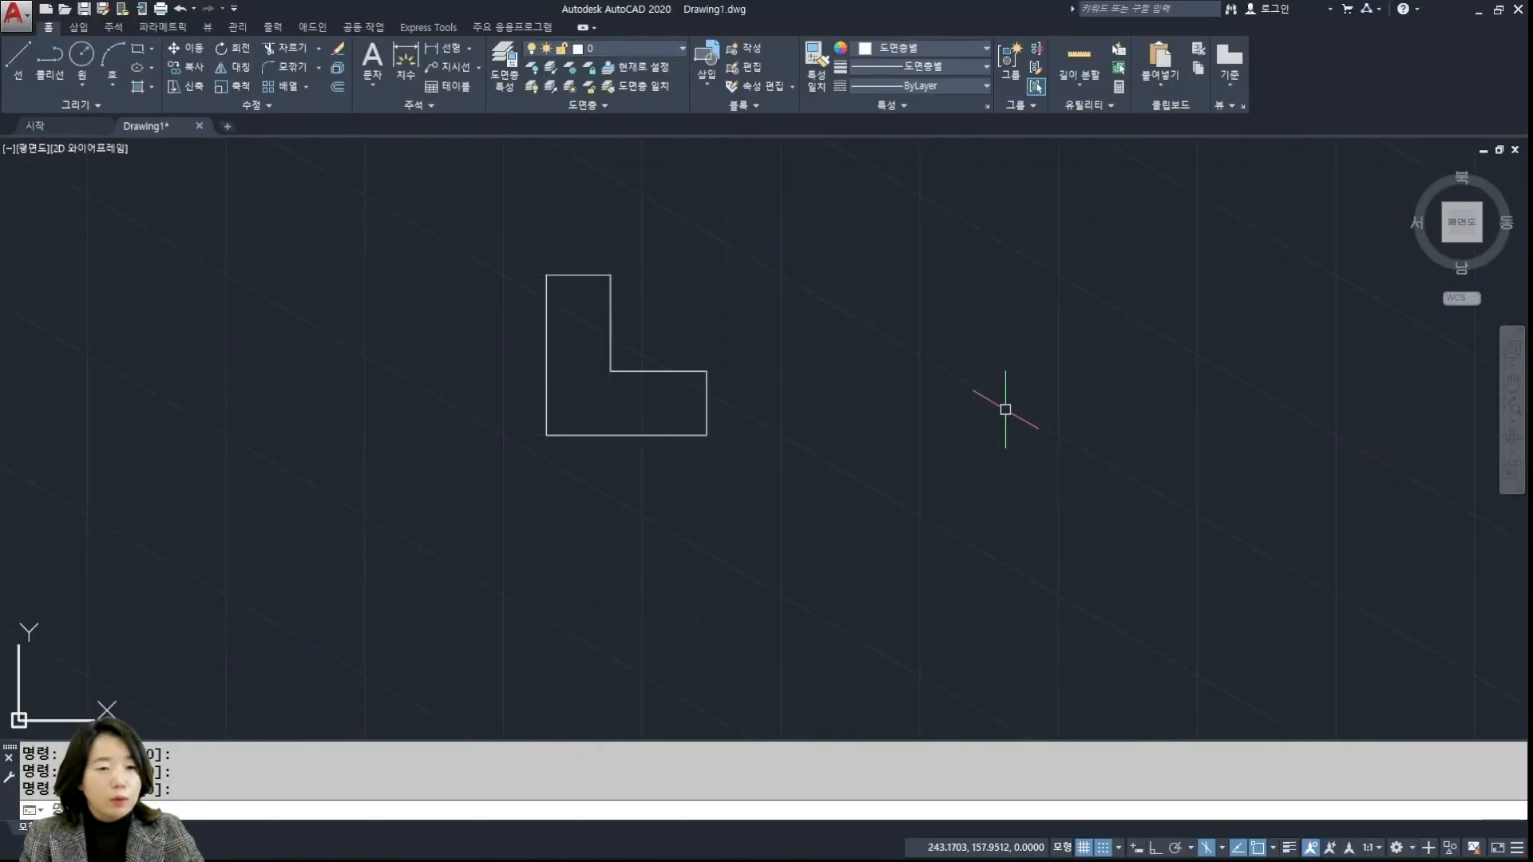
Start a line at the isometric grid point 216.5064,175 beside the L-shape and draw a vertical segment 50 units down
{"action": "scroll", "coordinate": [975, 411], "scroll_direction": "up", "scroll_amount": 2}
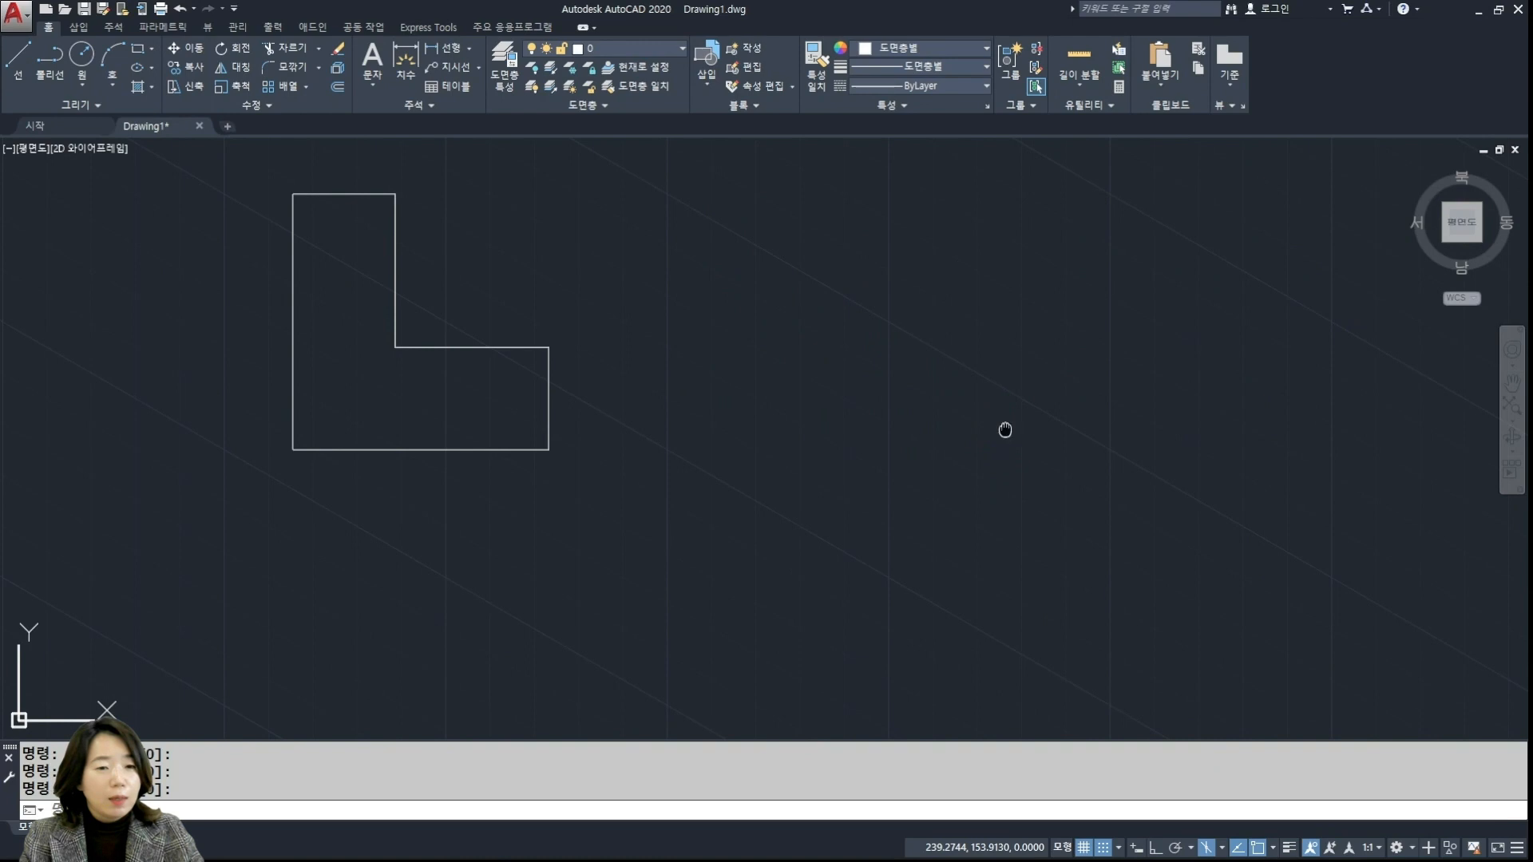
{"action": "middle_click_drag", "start_coordinate": [1003, 428], "coordinate": [889, 445]}
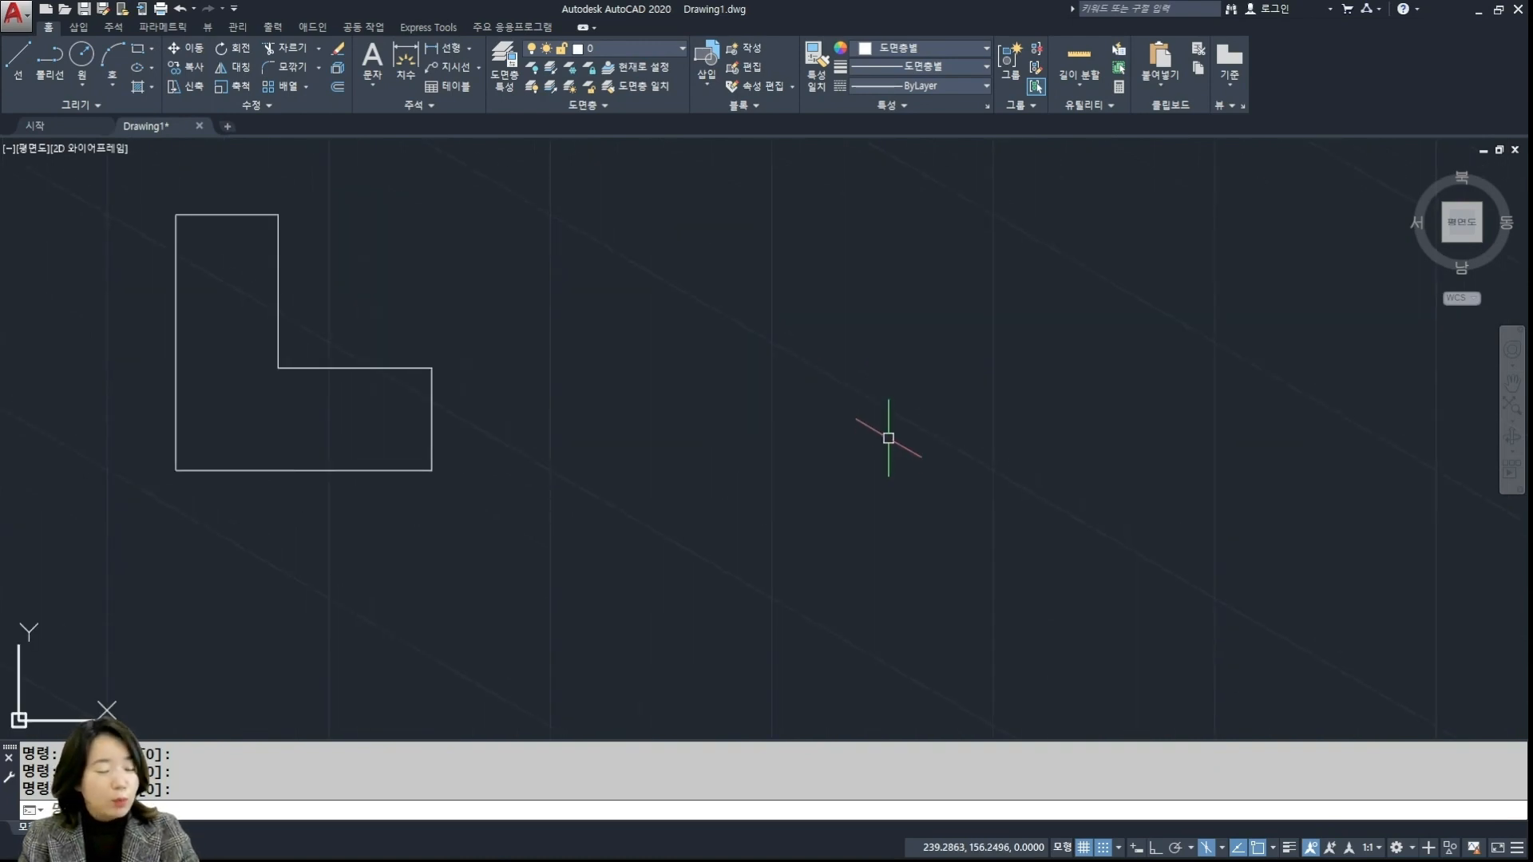
{"action": "key", "text": "Return"}
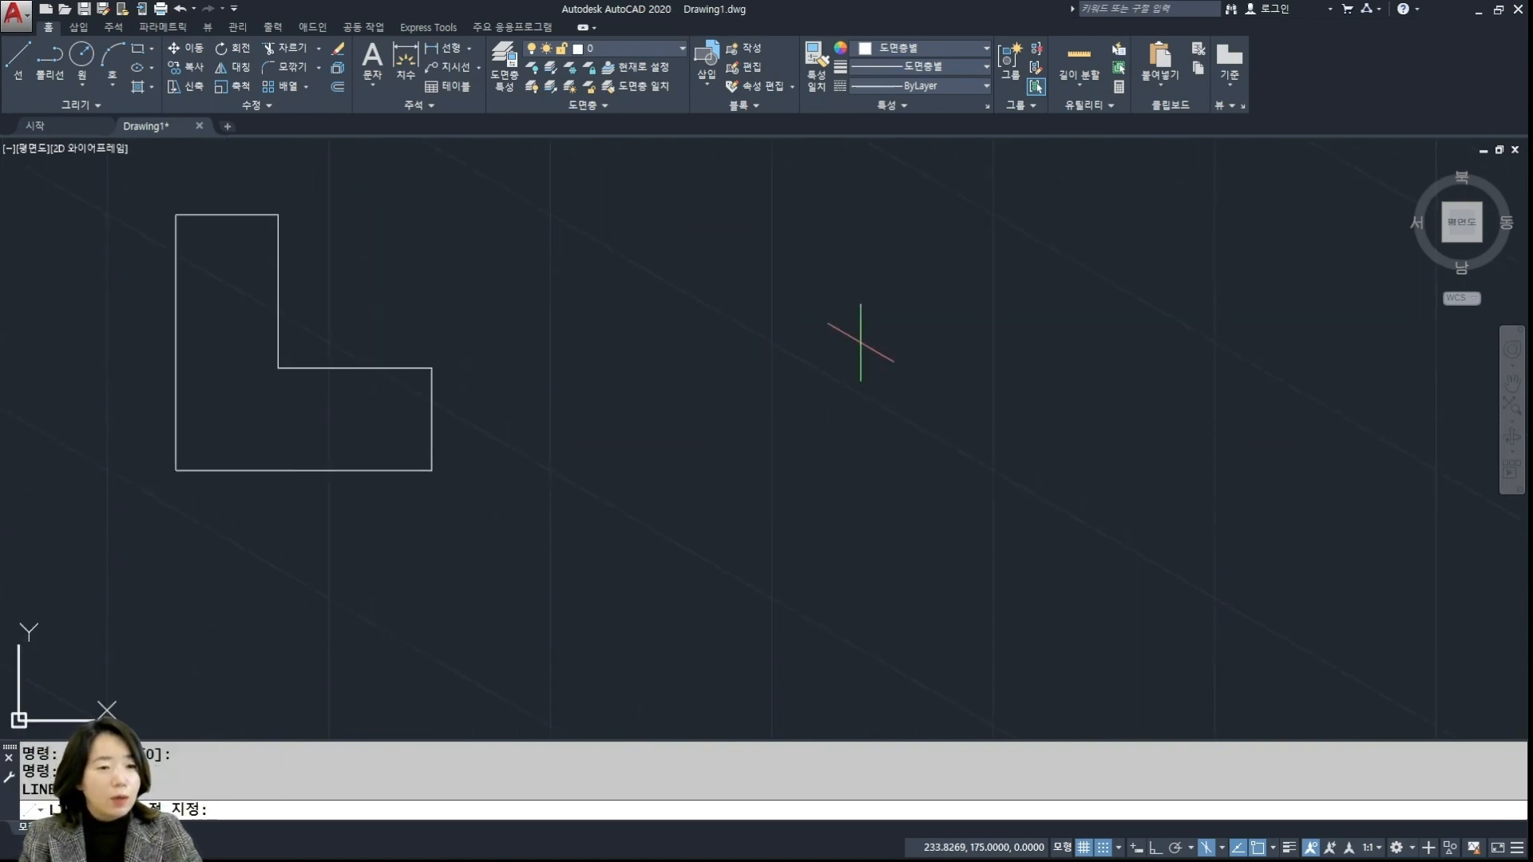
{"action": "left_click", "coordinate": [772, 342]}
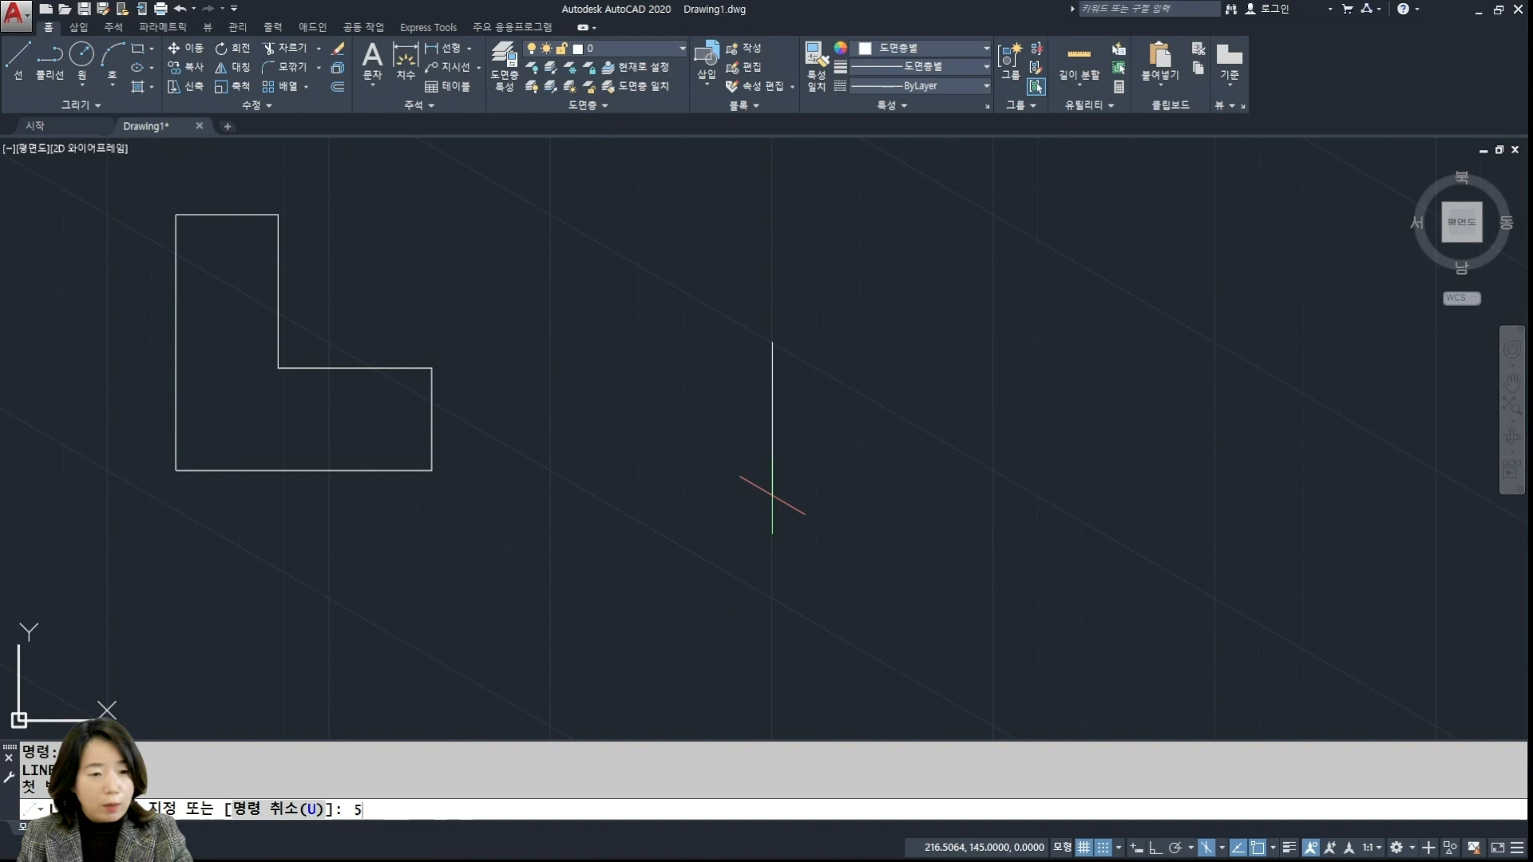
{"action": "type", "text": "0"}
{"action": "key", "text": "Return"}
{"action": "middle_click_drag", "start_coordinate": [876, 585], "coordinate": [875, 525]}
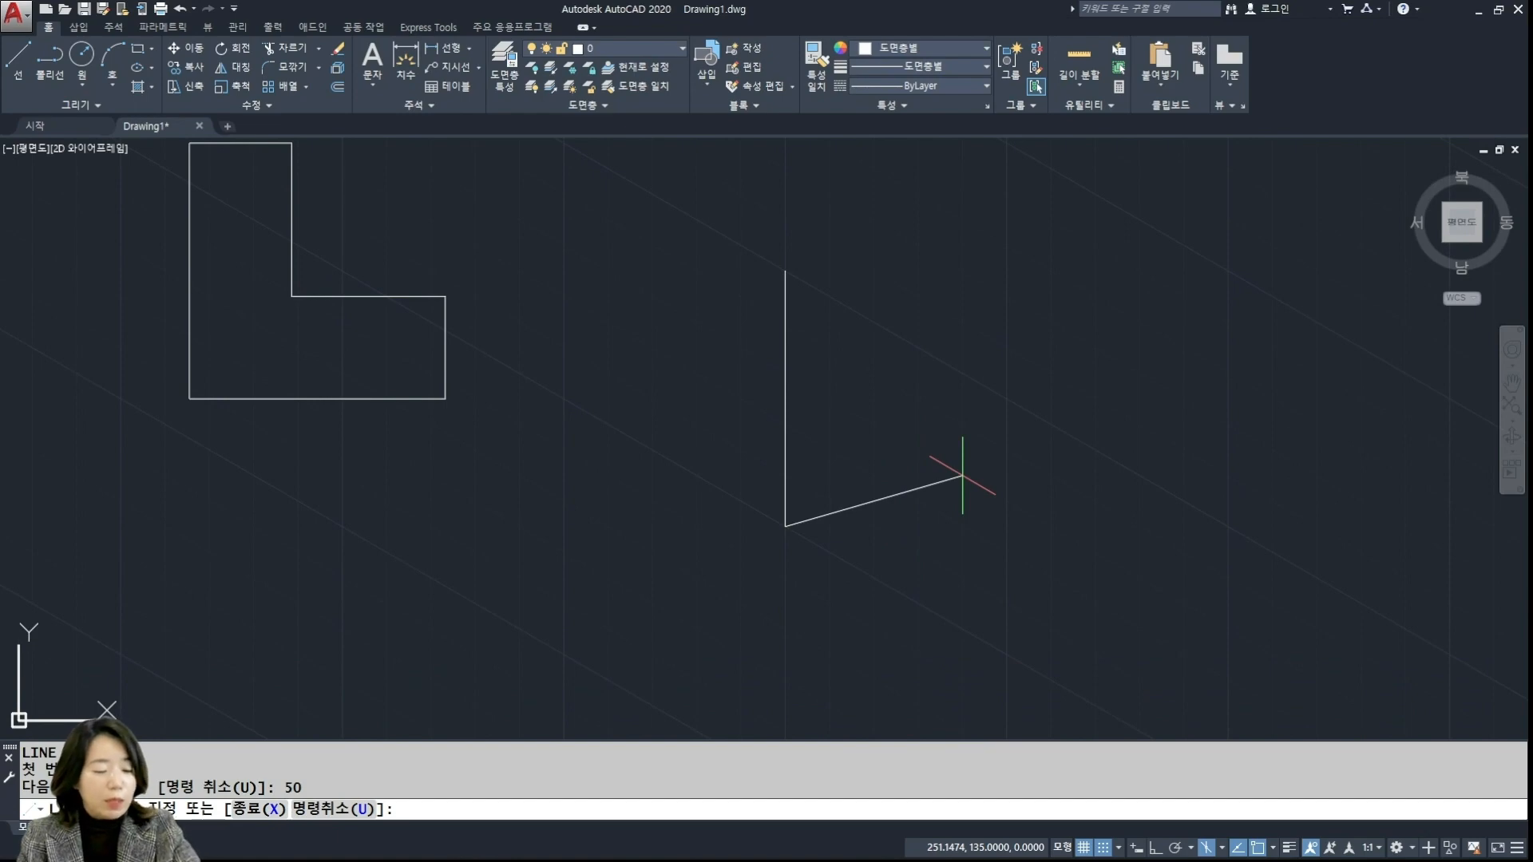
Turn on ortho and close the cube's left face with segments 50 units at 330°, 50 units up and back to the start point
{"action": "key", "text": "F8"}
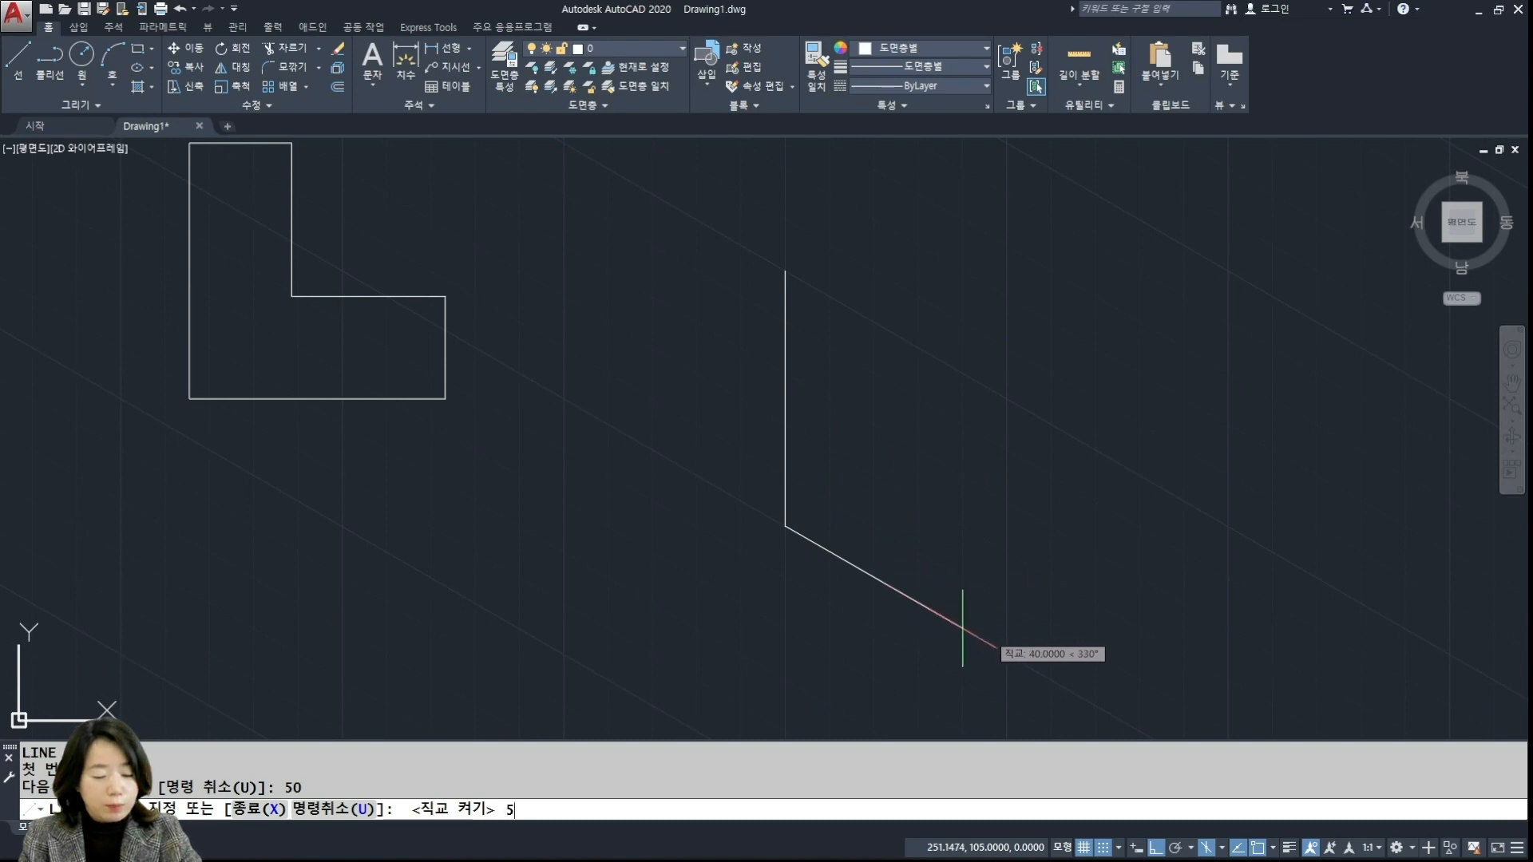
{"action": "key", "text": "Return"}
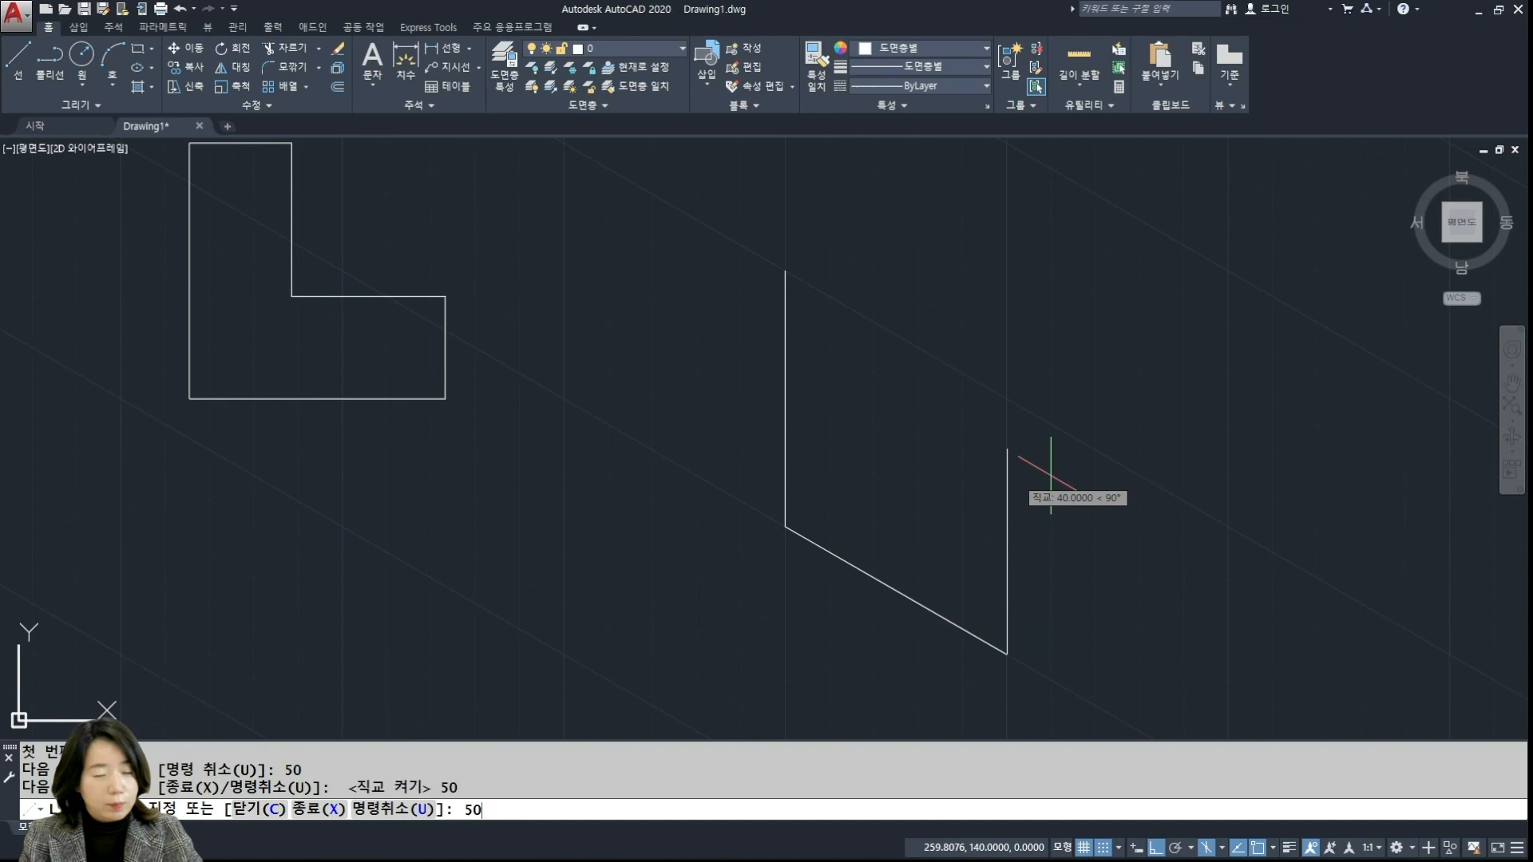
{"action": "key", "text": "Return"}
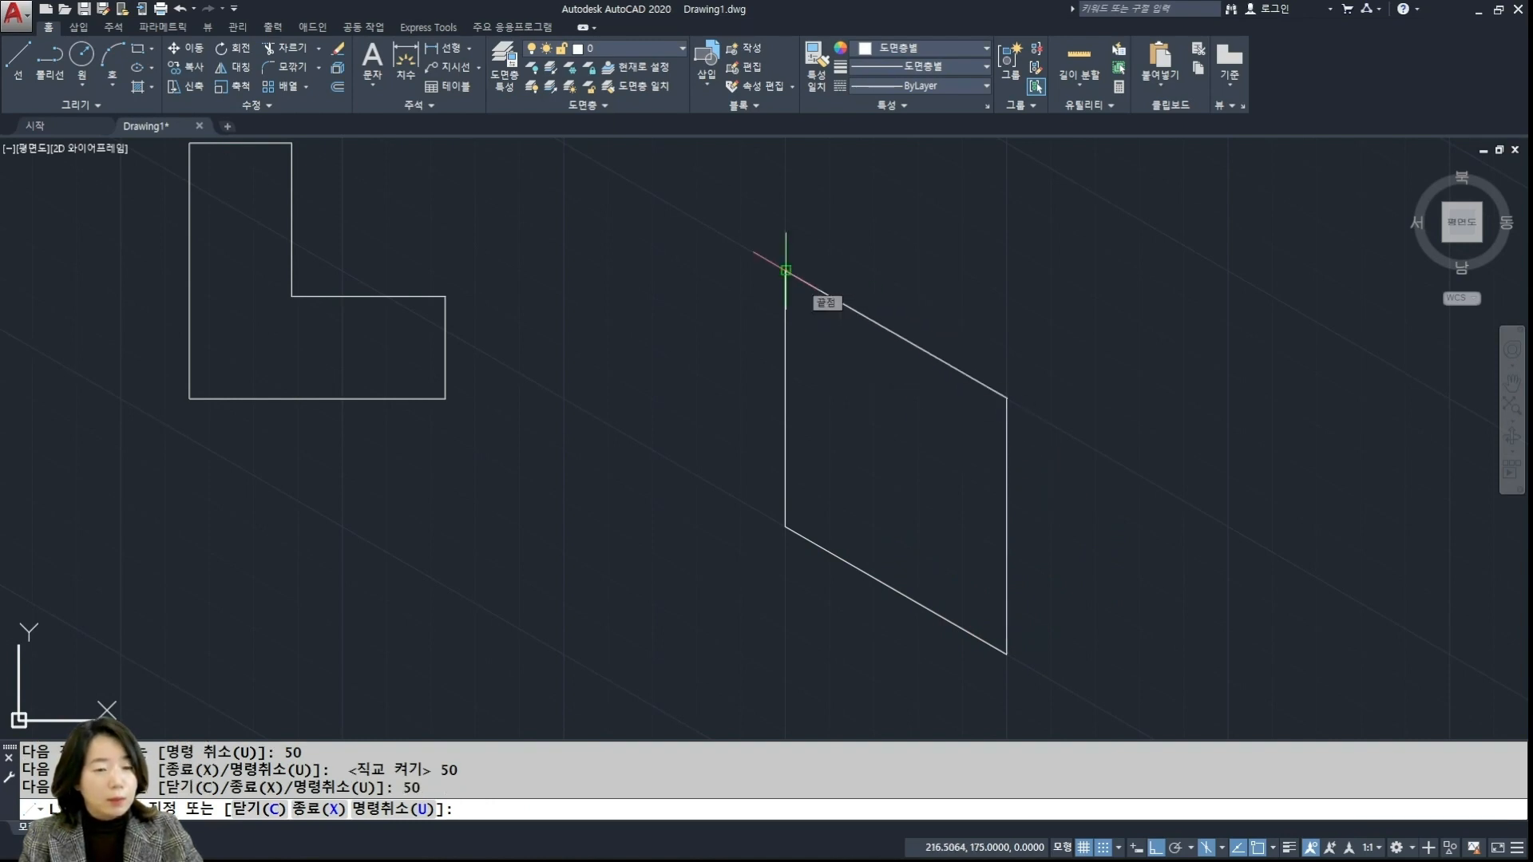
{"action": "left_click", "coordinate": [785, 271]}
Cycle through the isoplanes to the top plane and draw a 50-unit segment at 30° from the left face's upper start corner
{"action": "middle_click_drag", "start_coordinate": [822, 239], "coordinate": [780, 328]}
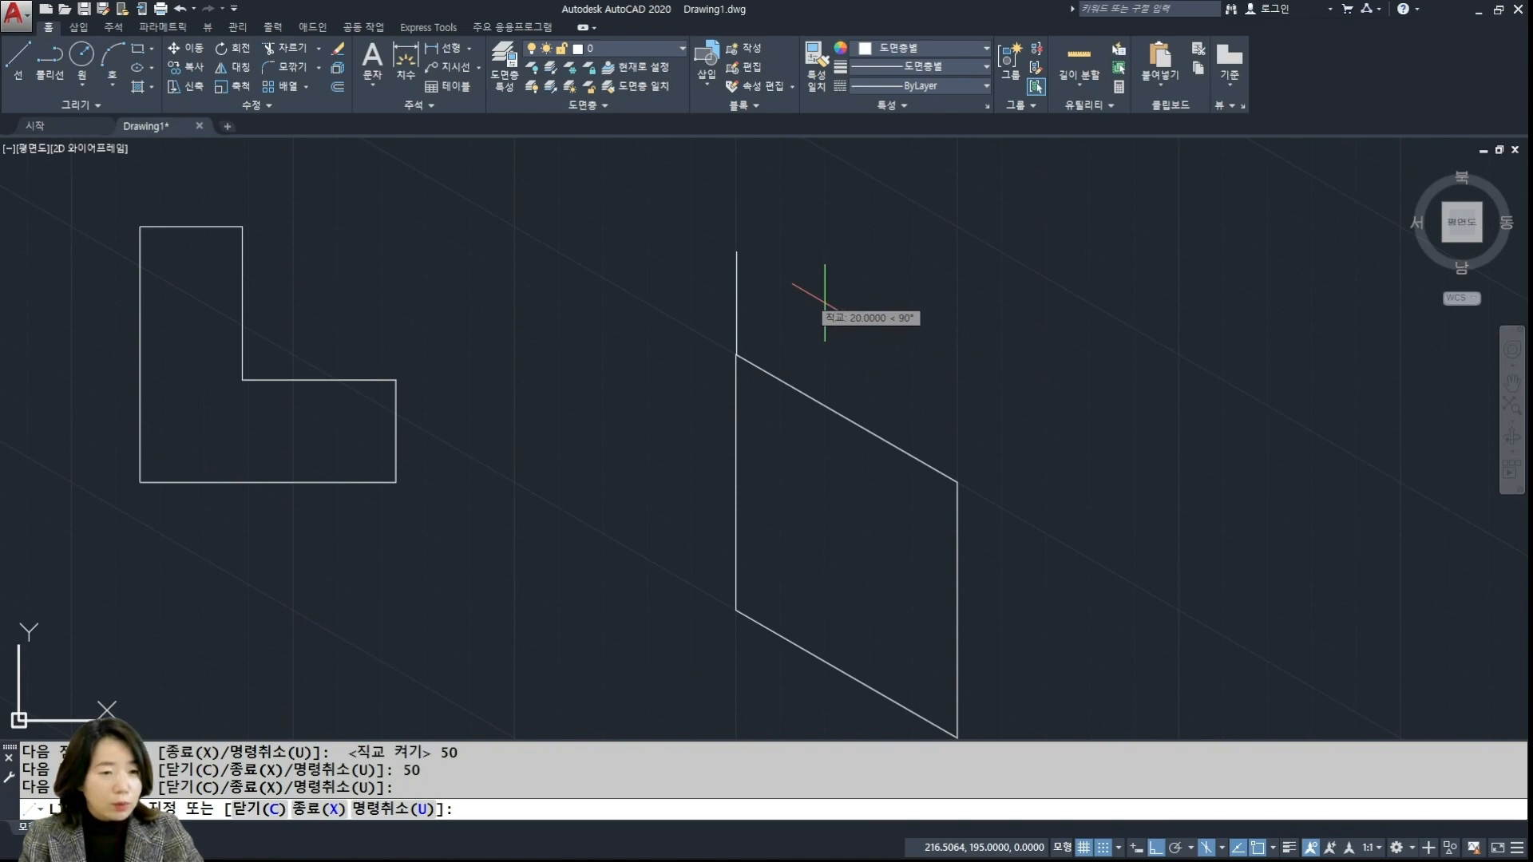
{"action": "key", "text": "F5"}
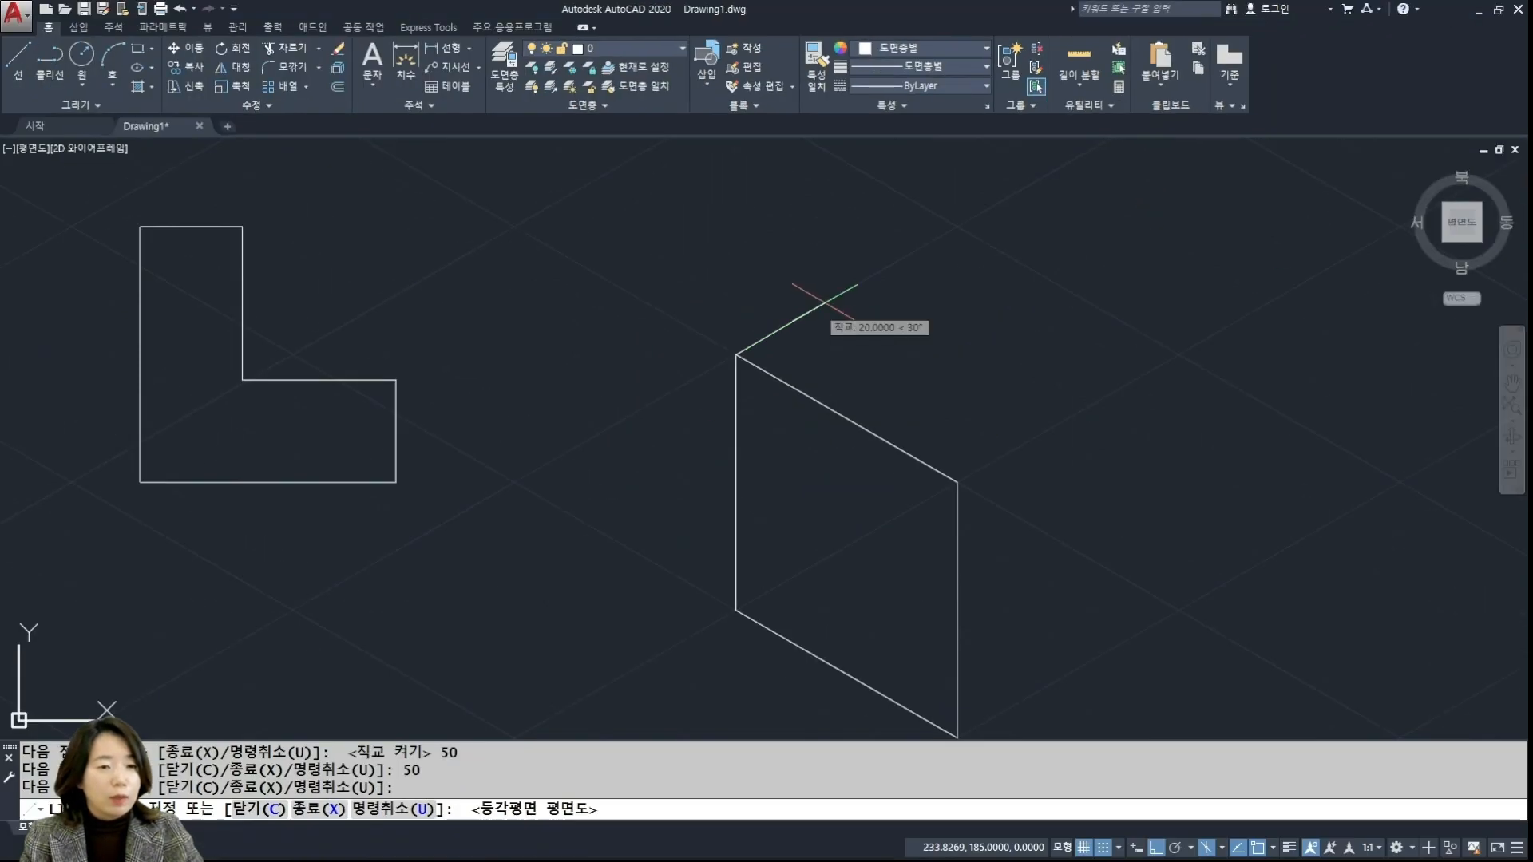
{"action": "key", "text": "F5"}
{"action": "key", "text": "F5"}
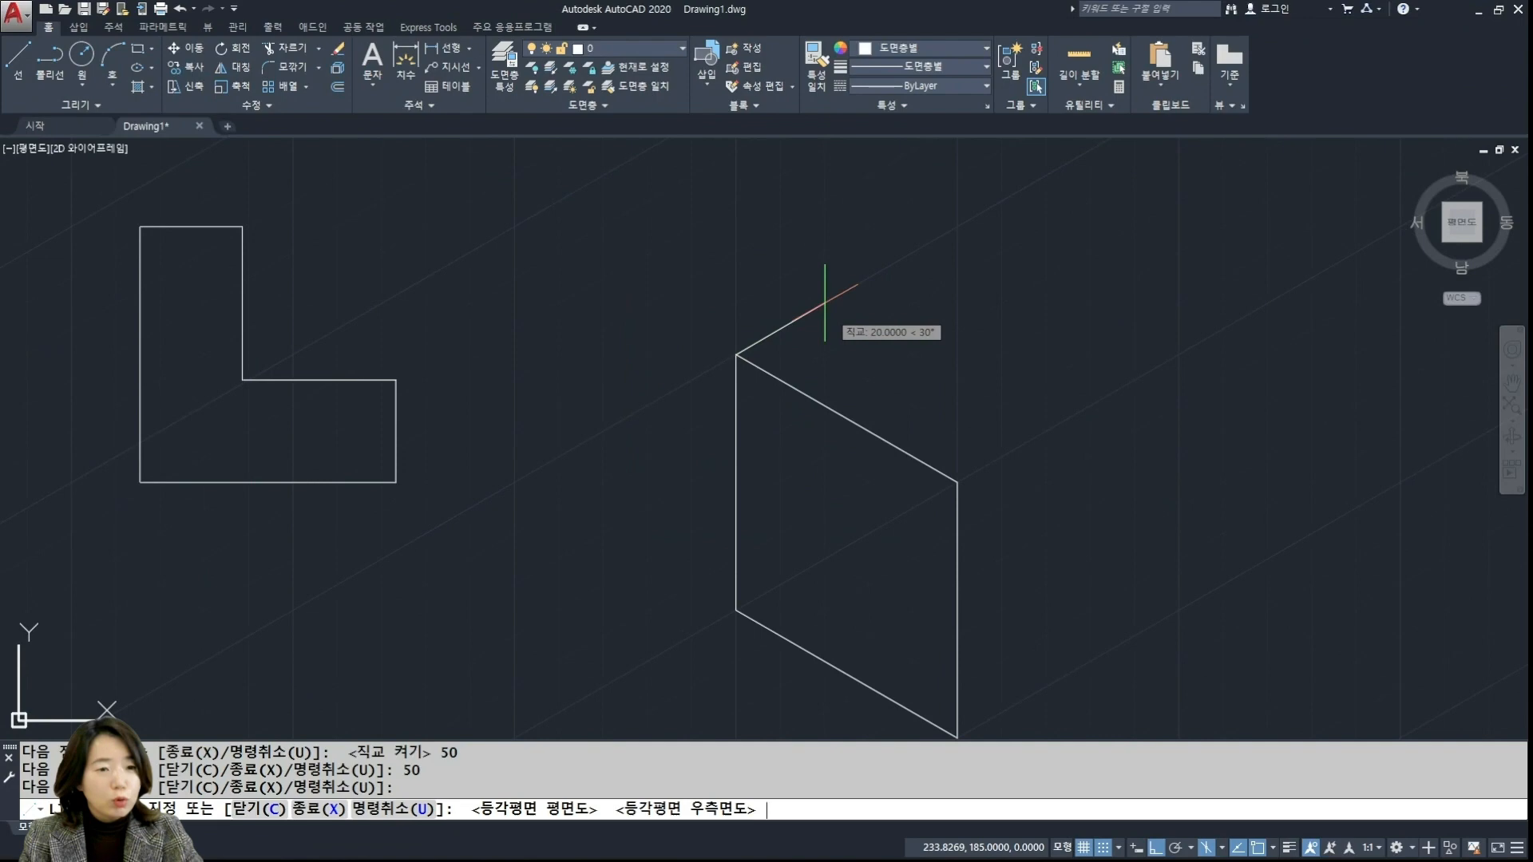
{"action": "key", "text": "F5"}
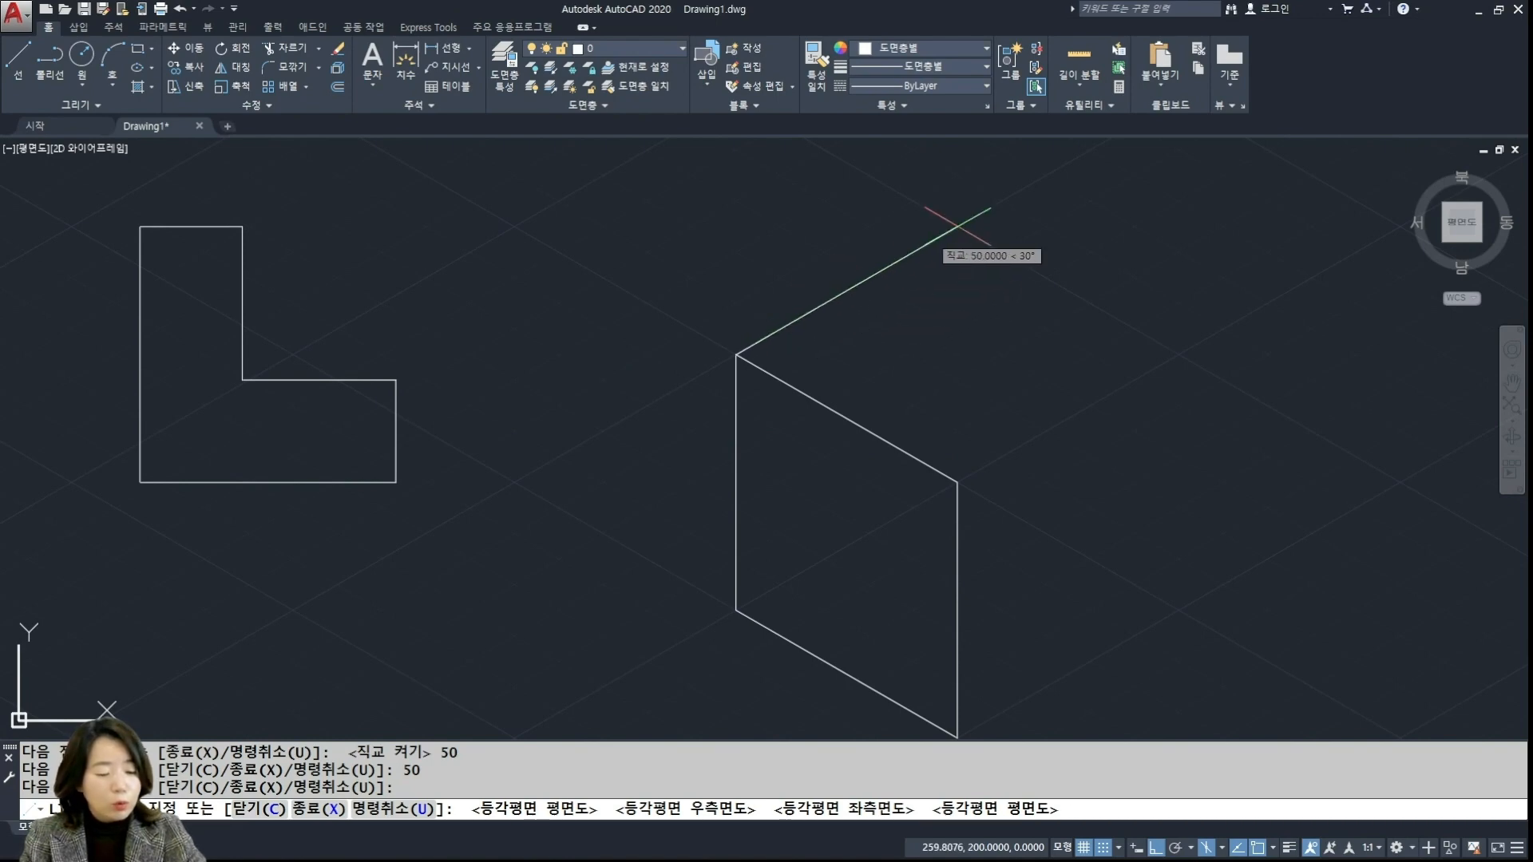
{"action": "key", "text": "Return"}
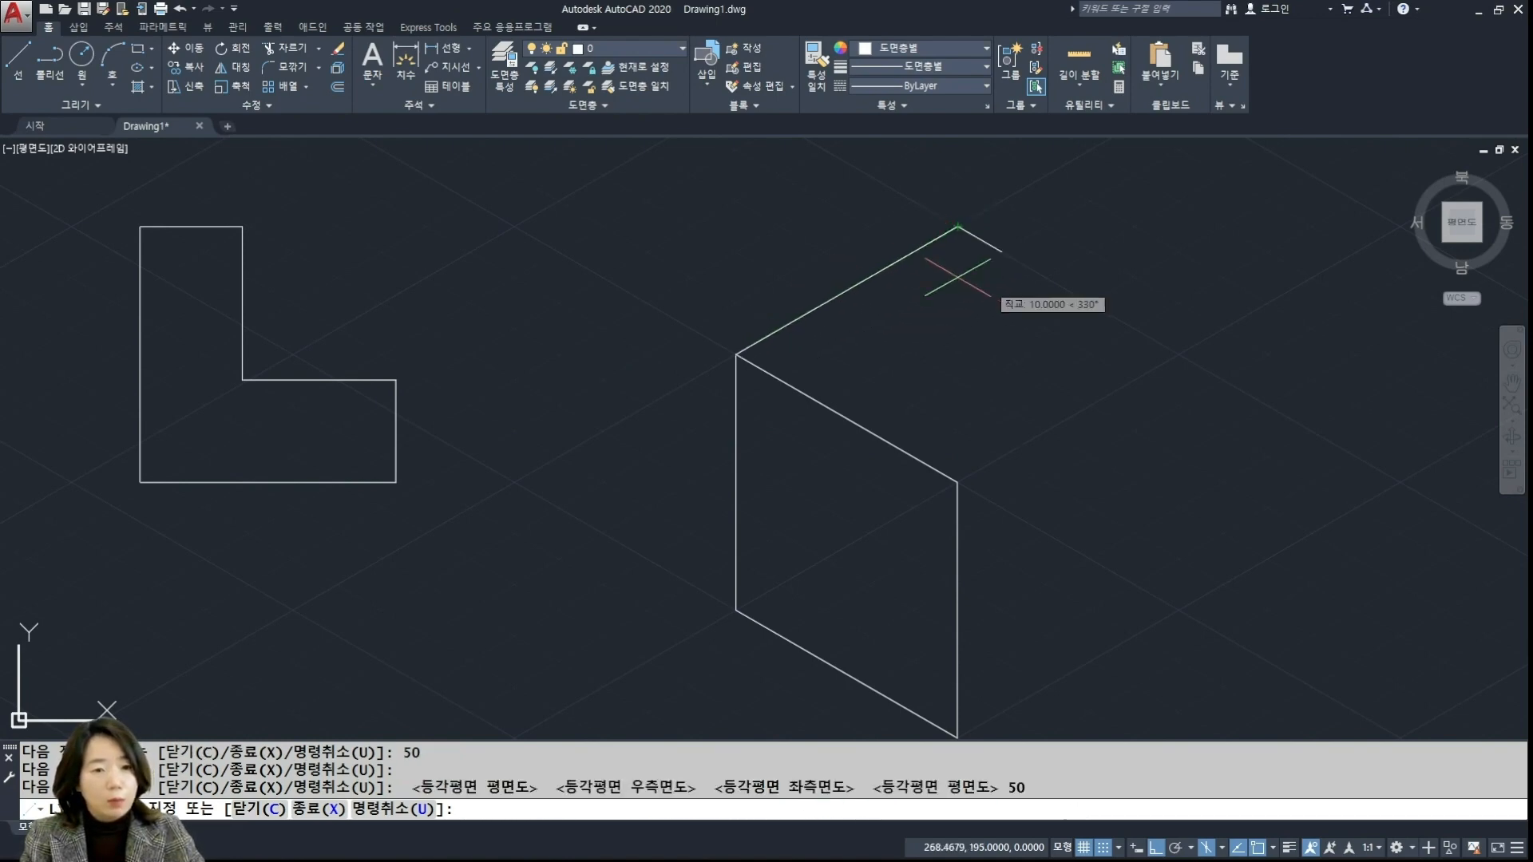
Complete the cube's top face with a 50-unit segment at 330° and one to the left face's upper right corner, ending the line
{"action": "type", "text": "50"}
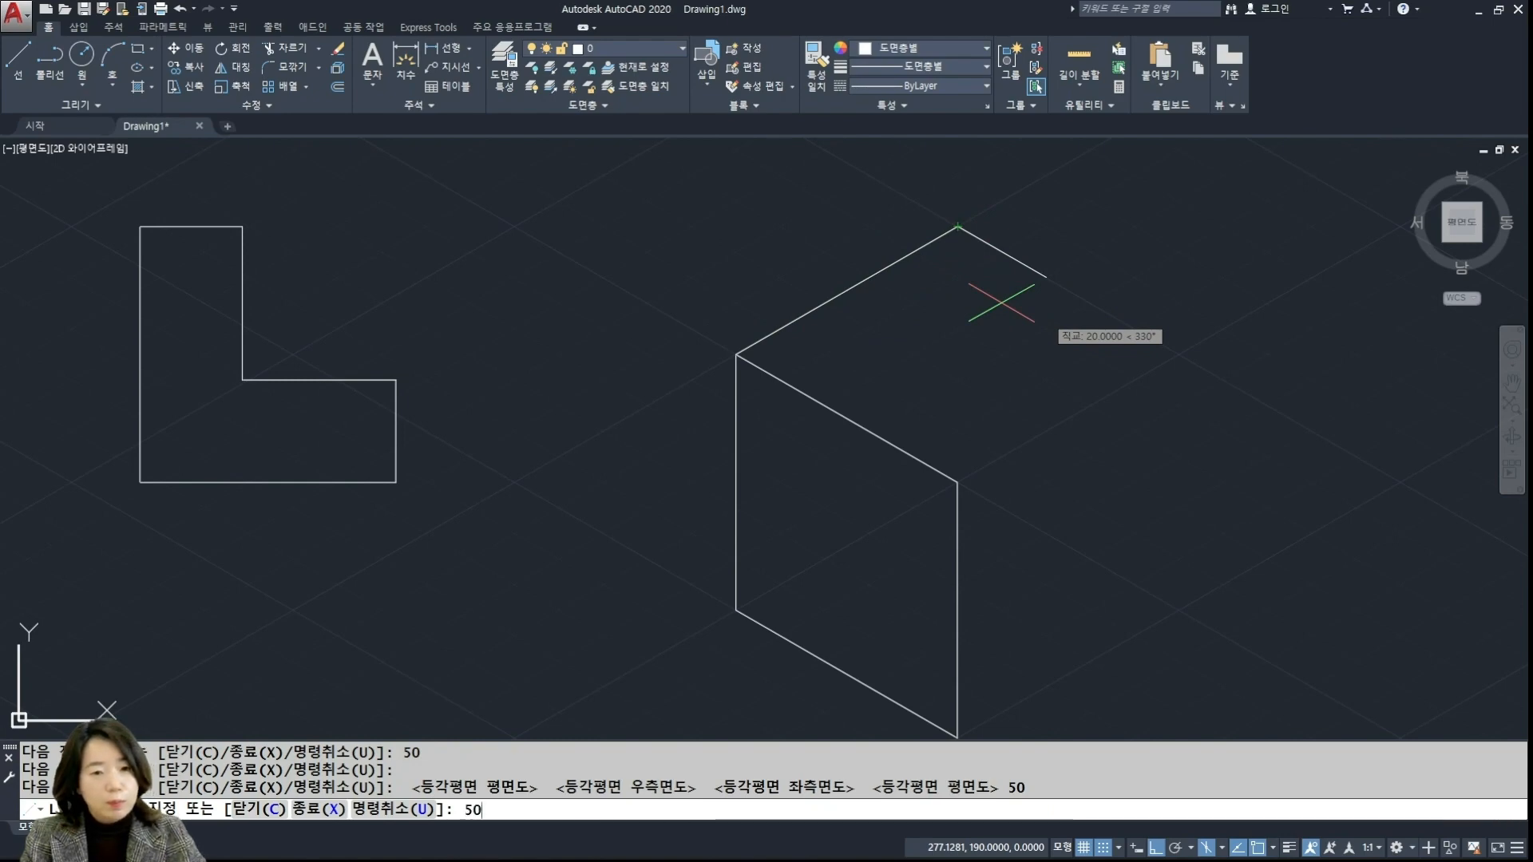
{"action": "key", "text": "Return"}
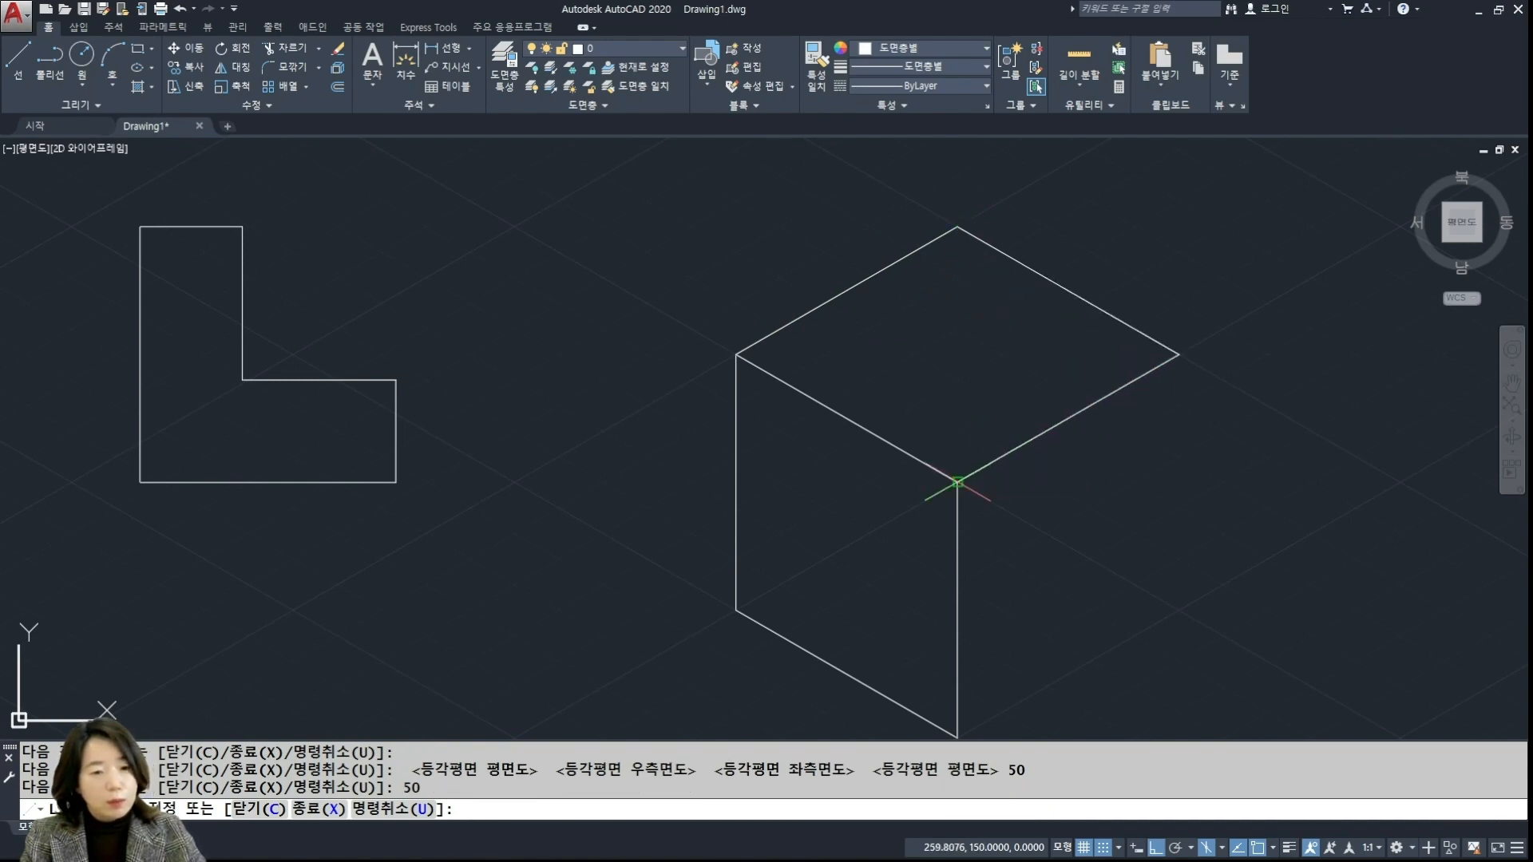
{"action": "left_click", "coordinate": [958, 482]}
{"action": "key", "text": "Return"}
Start a line at the top face's right corner, switch to the right isoplane and draw a vertical segment 50 units down
{"action": "middle_click_drag", "start_coordinate": [1101, 498], "coordinate": [965, 389]}
{"action": "scroll", "coordinate": [964, 389], "scroll_direction": "up", "scroll_amount": 1}
{"action": "scroll", "coordinate": [965, 389], "scroll_direction": "down", "scroll_amount": 1}
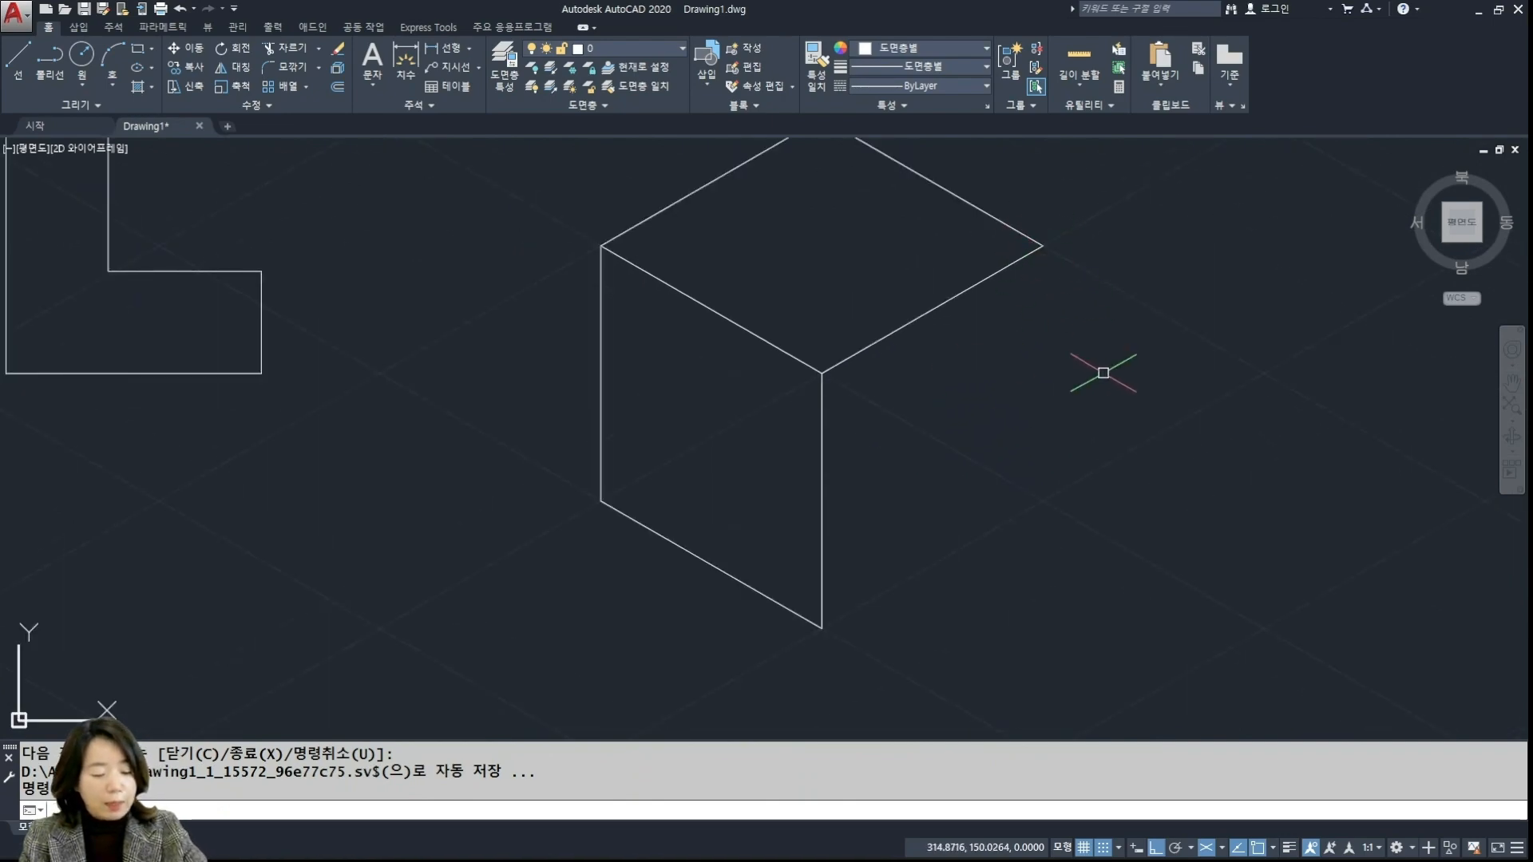
{"action": "type", "text": "l"}
{"action": "key", "text": "Return"}
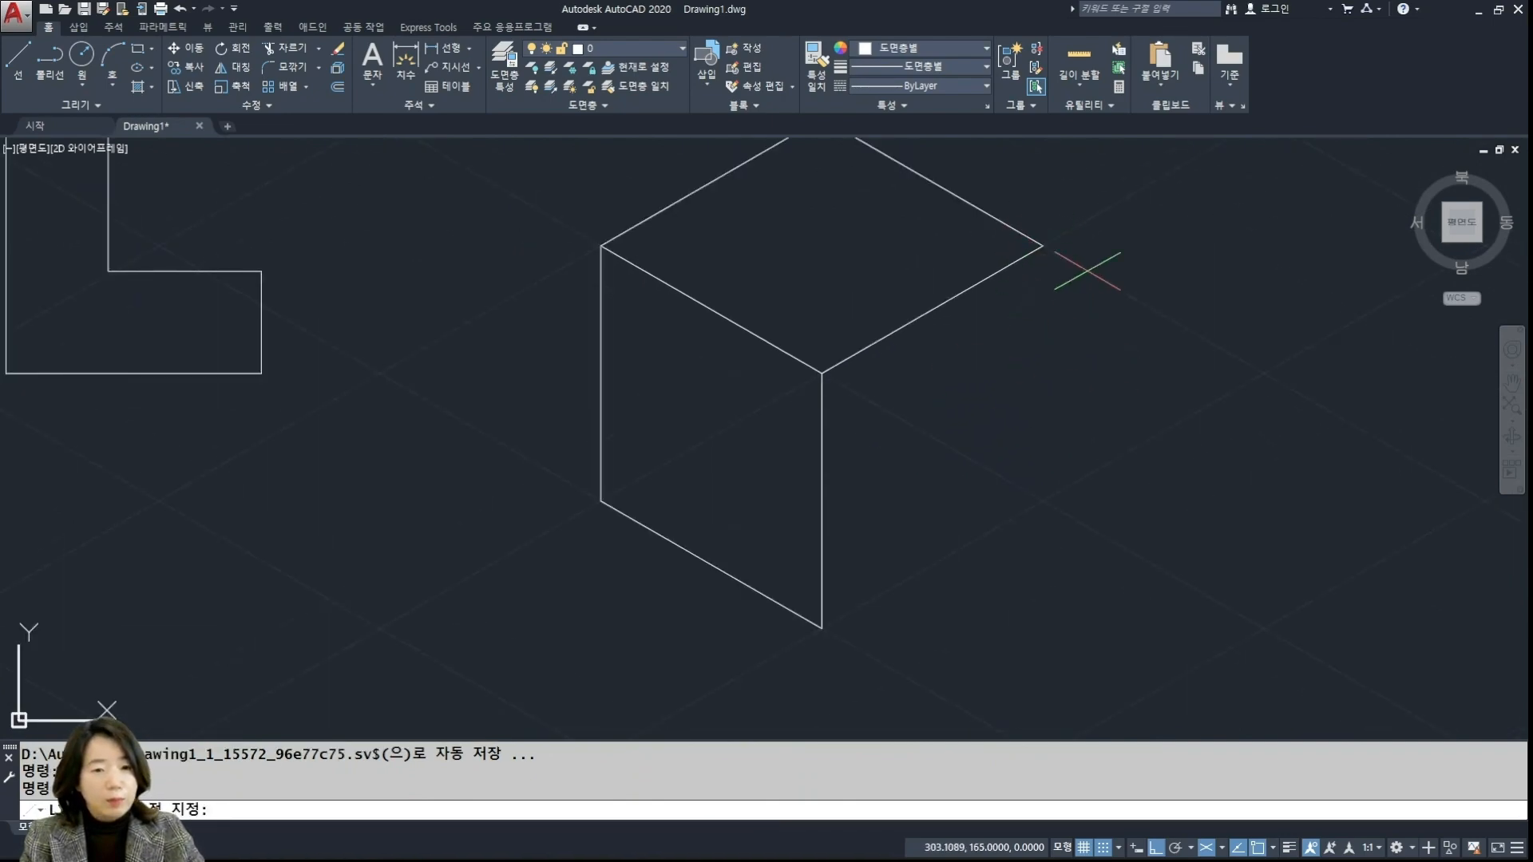
{"action": "left_click", "coordinate": [1044, 245]}
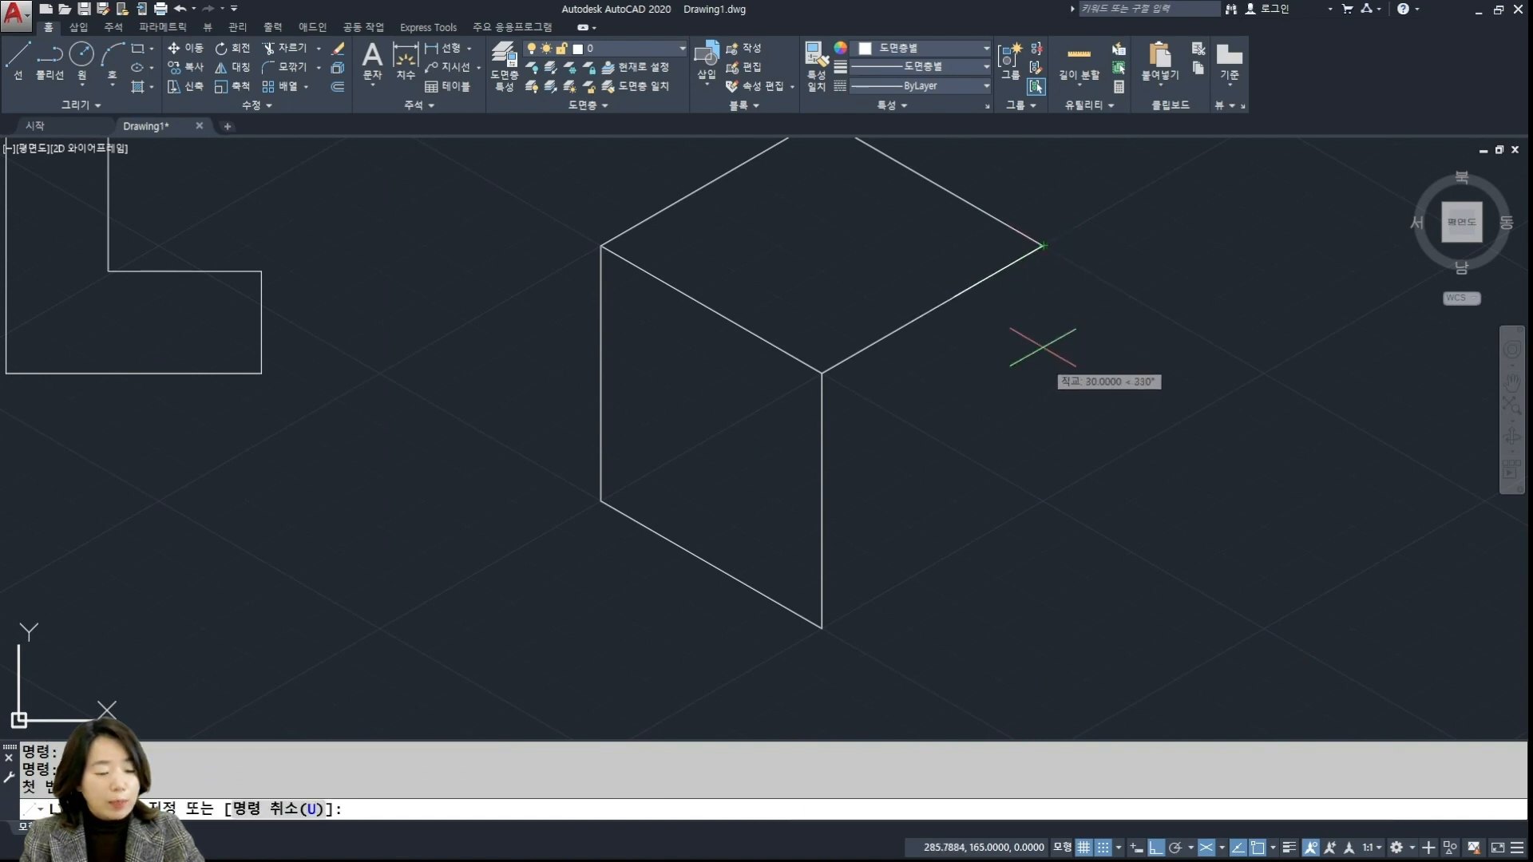
{"action": "key", "text": "F5"}
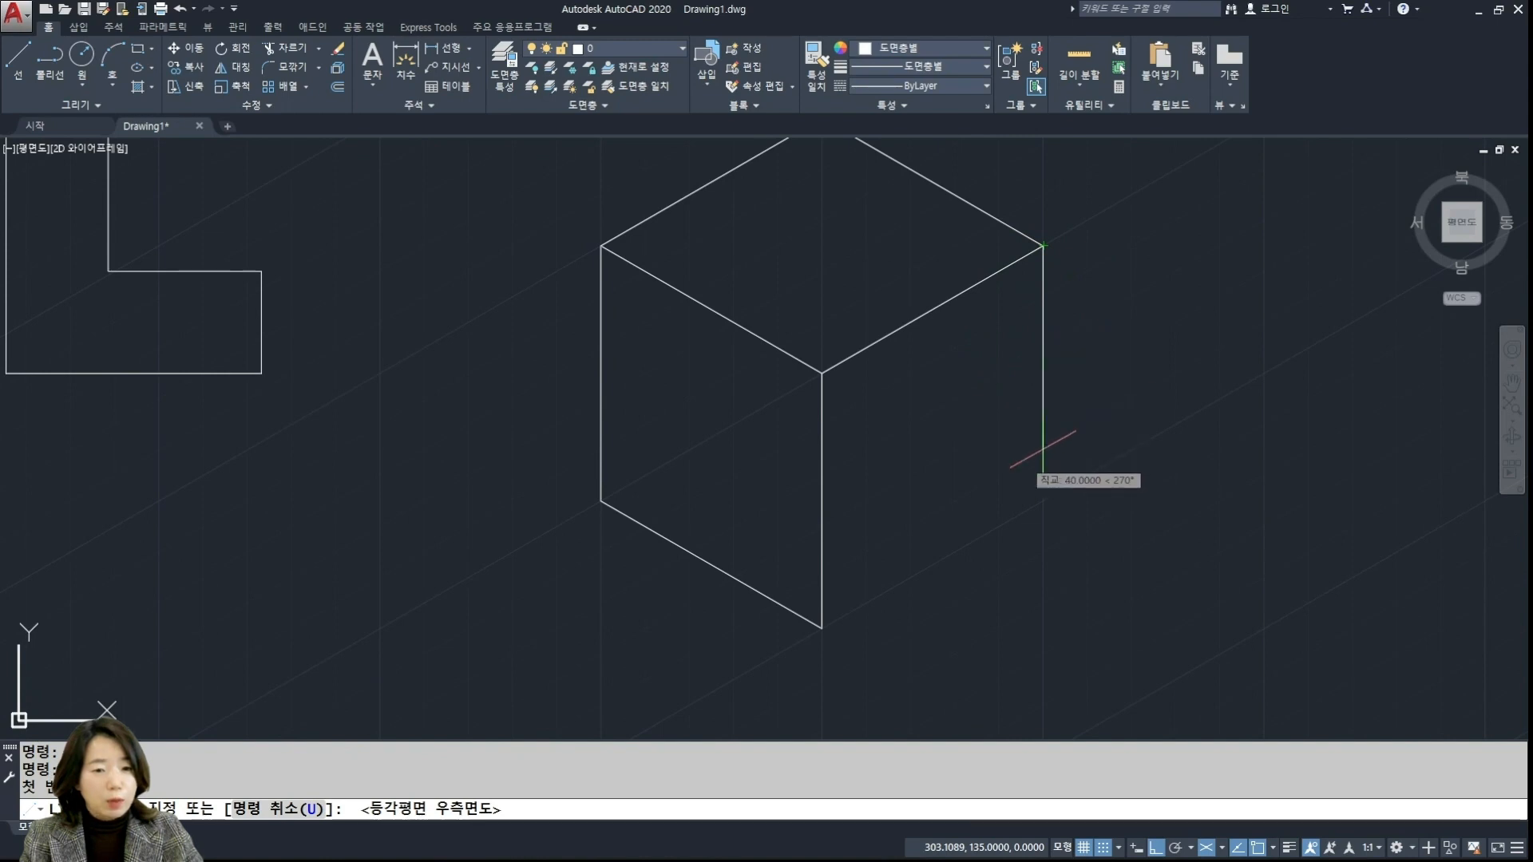
{"action": "type", "text": "50"}
{"action": "key", "text": "Return"}
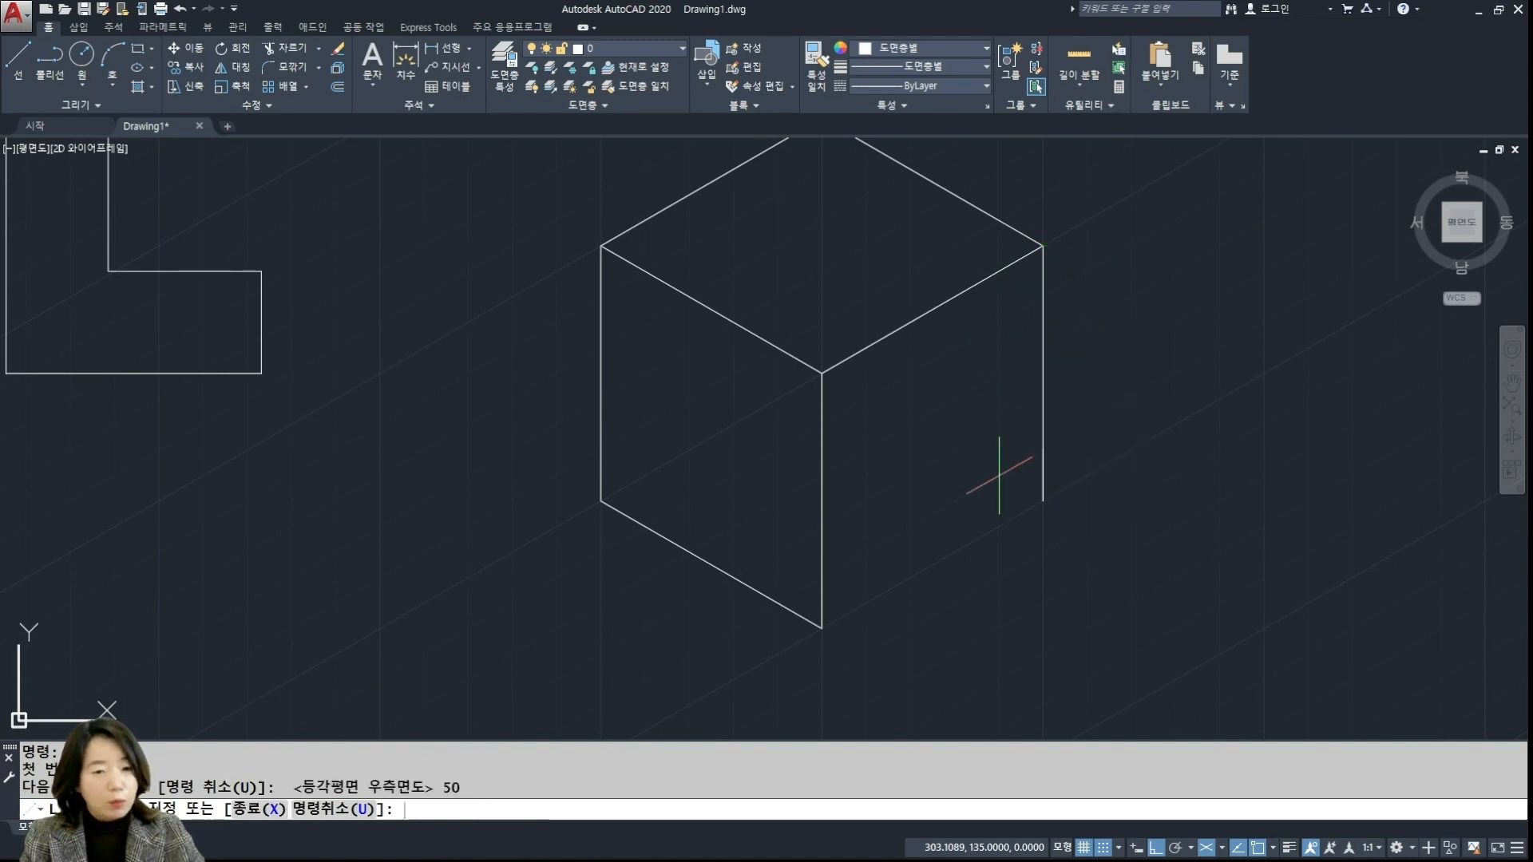
Close the cube's right face with a segment to the lowest front corner and end the line
{"action": "left_click", "coordinate": [821, 628]}
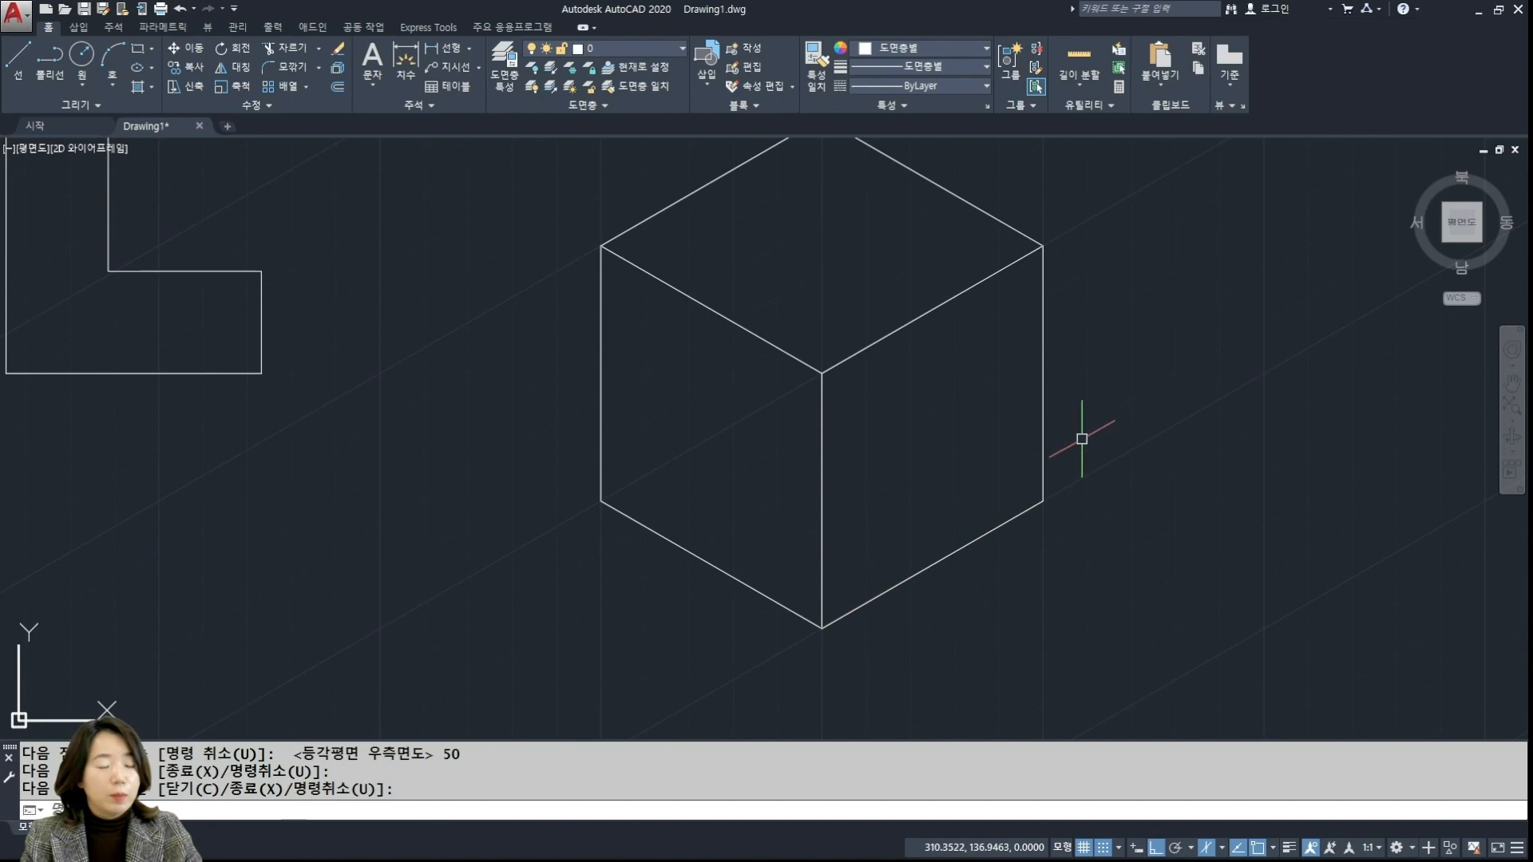
{"action": "scroll", "coordinate": [1082, 438], "scroll_direction": "down", "scroll_amount": 3}
{"action": "scroll", "coordinate": [982, 447], "scroll_direction": "up", "scroll_amount": 1}
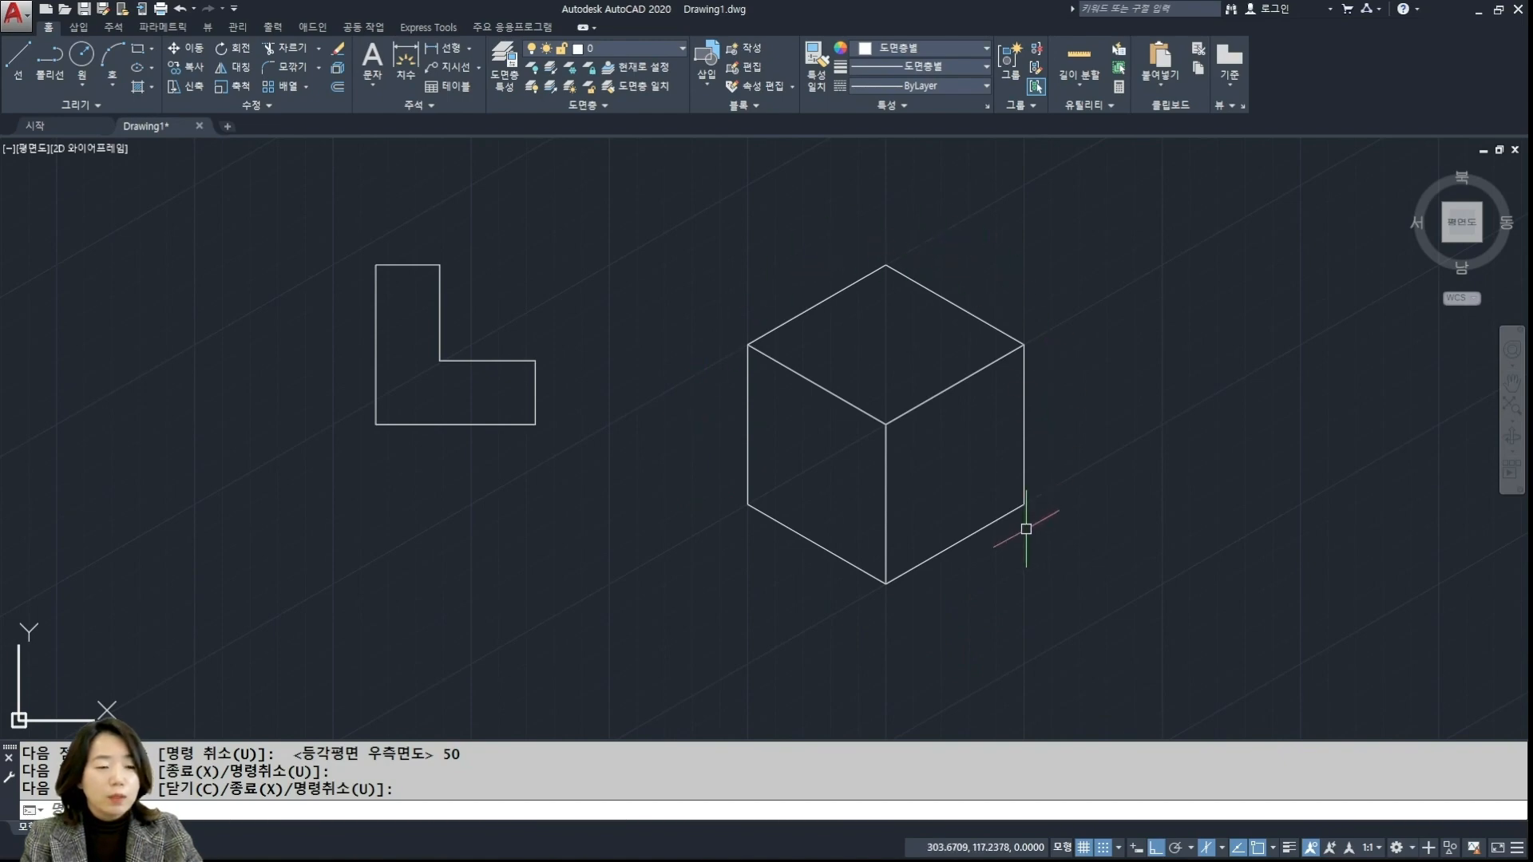
Change the grid snap type from isometric to rectangular snap in the drafting settings and apply it
{"action": "right_click", "coordinate": [1085, 848]}
{"action": "left_click", "coordinate": [1118, 828]}
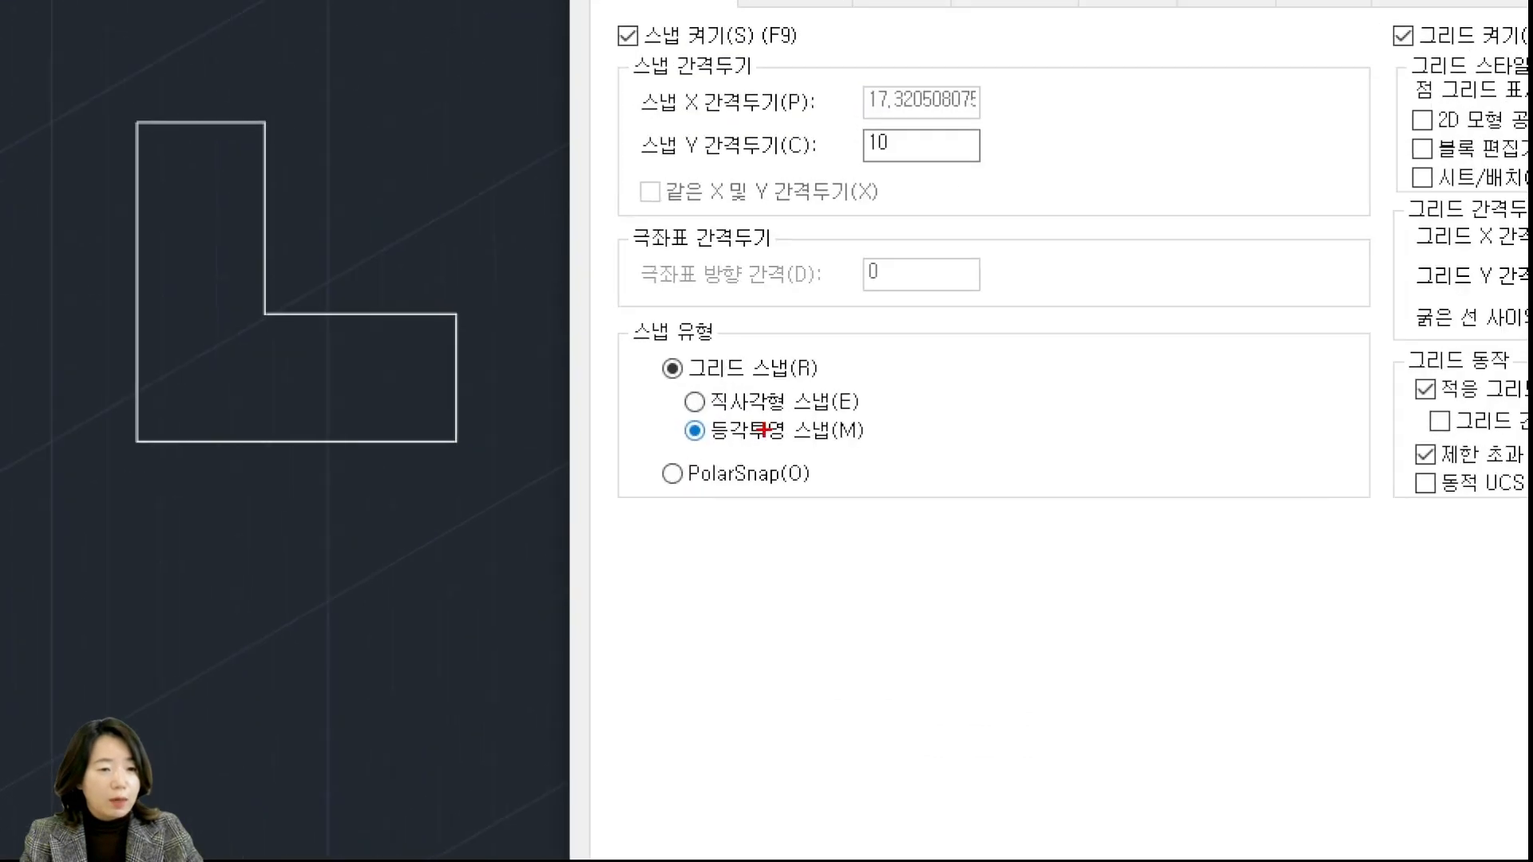
{"action": "left_click", "coordinate": [750, 431]}
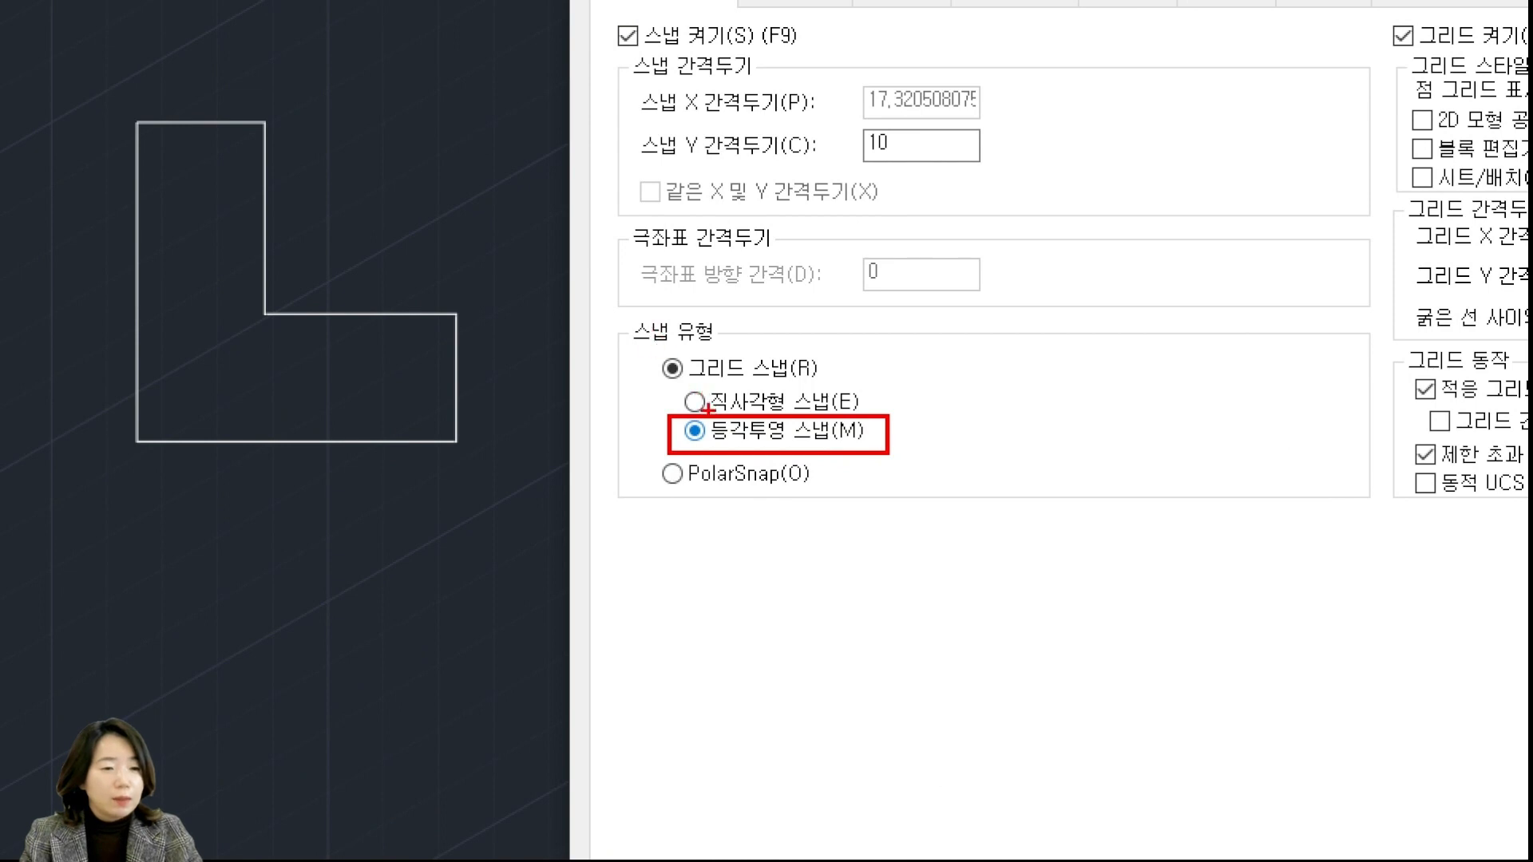
{"action": "mouse_move", "coordinate": [680, 413]}
{"action": "left_mouse_down"}
{"action": "mouse_move", "coordinate": [688, 373]}
{"action": "mouse_move", "coordinate": [713, 412]}
{"action": "left_mouse_up"}
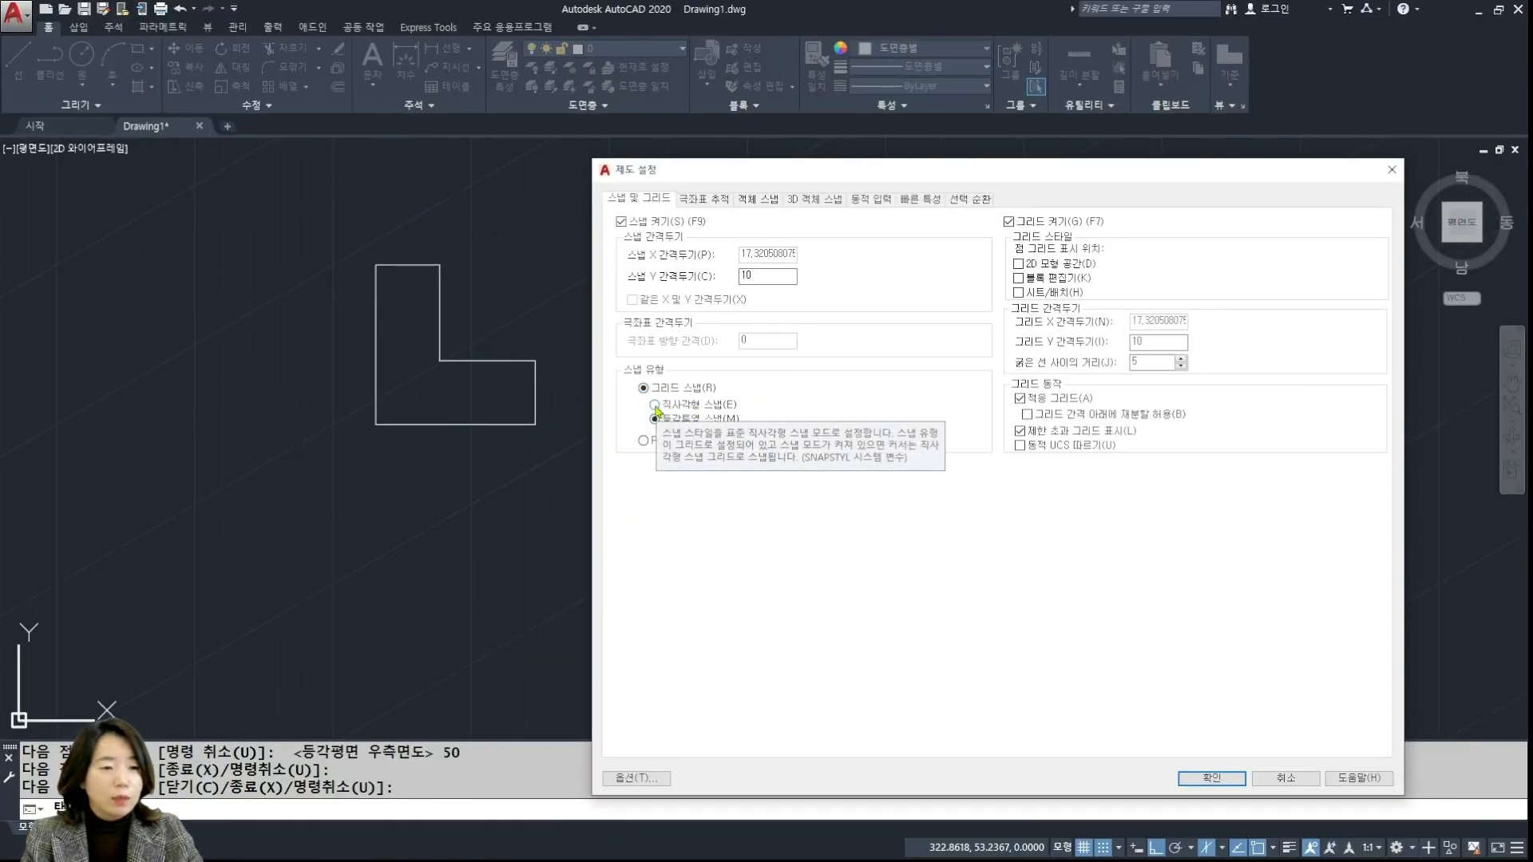
{"action": "left_click", "coordinate": [656, 409]}
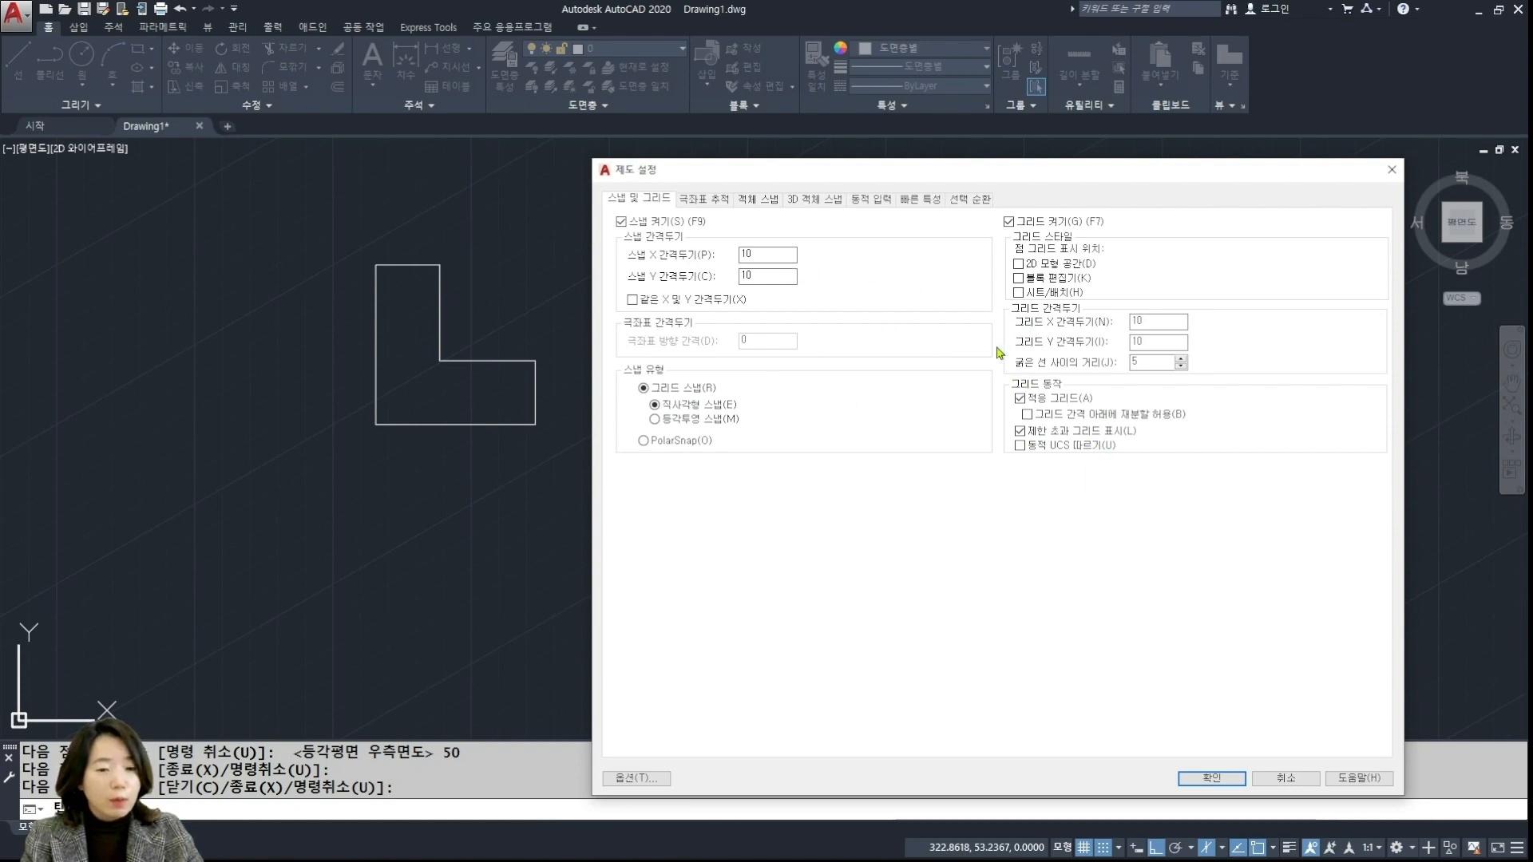
{"action": "left_click", "coordinate": [1207, 776]}
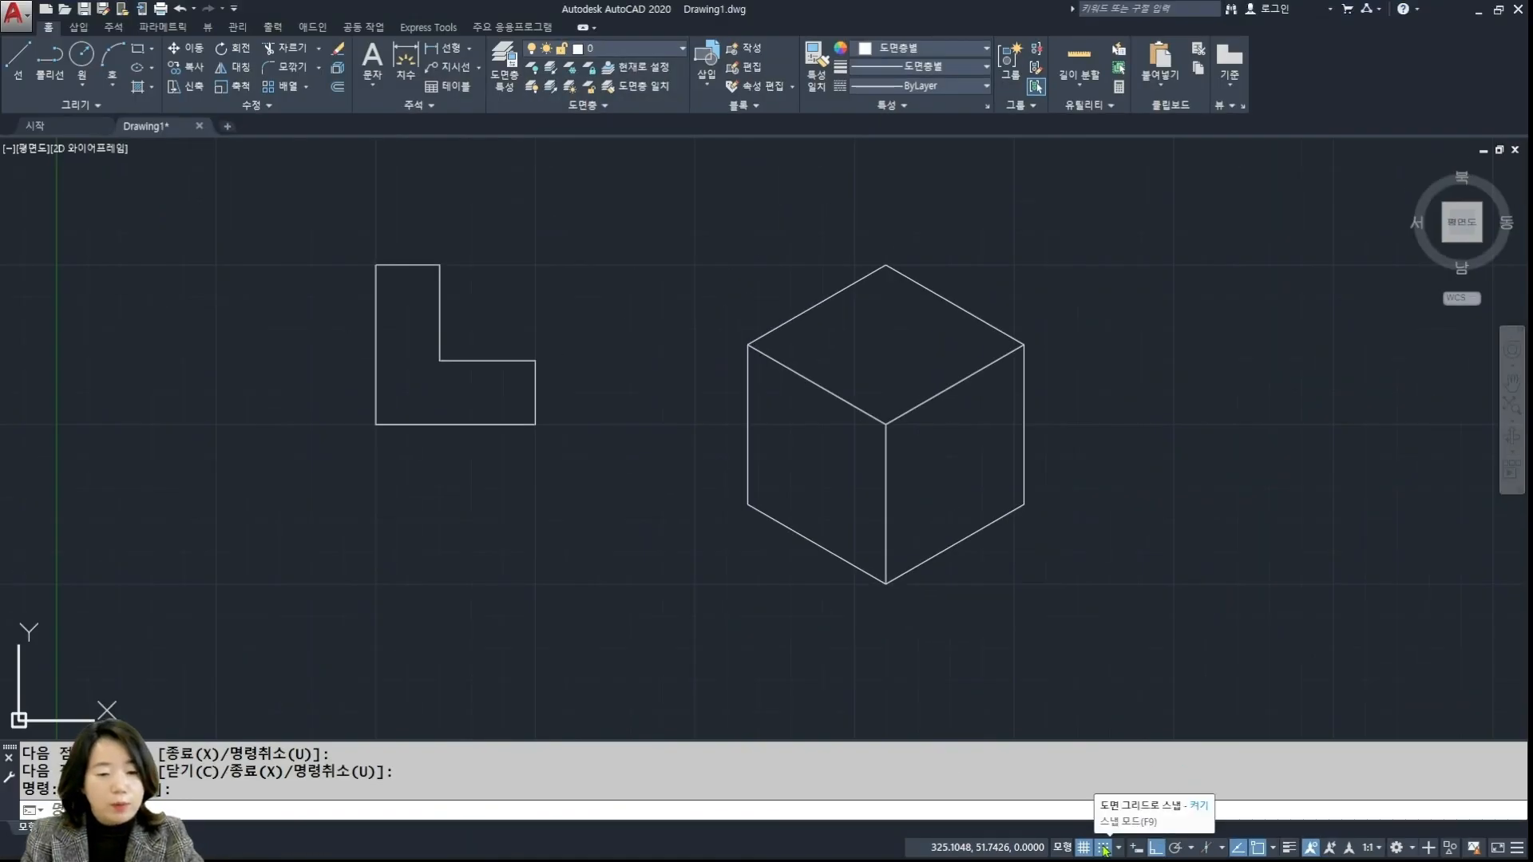
Try a horizontal ortho line to the right of the cube, turn ortho off while drawing and cancel the line
{"action": "middle_click_drag", "start_coordinate": [1163, 530], "coordinate": [923, 540]}
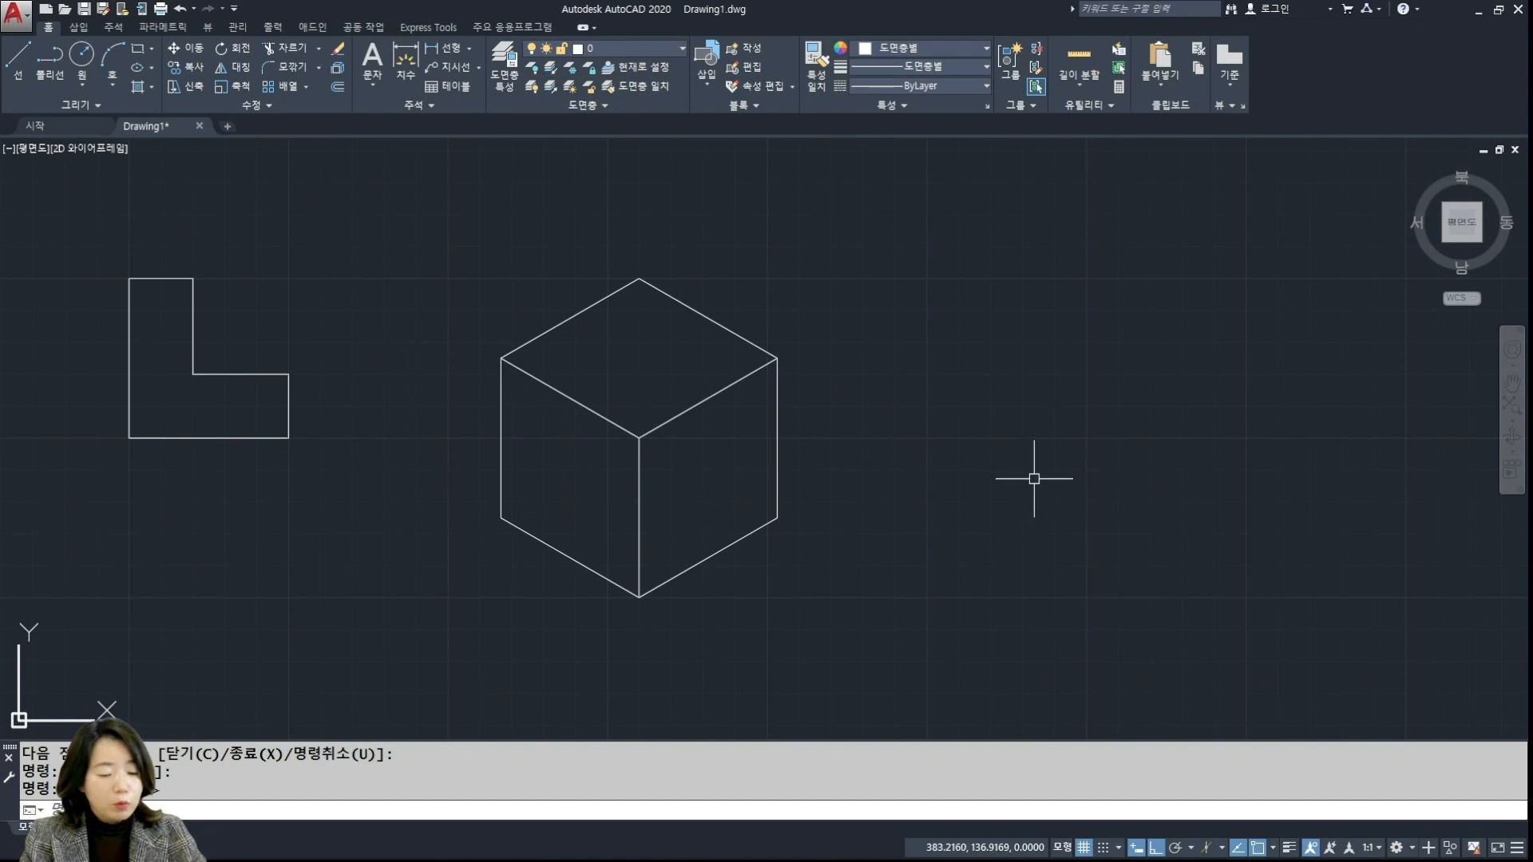
{"action": "type", "text": "l"}
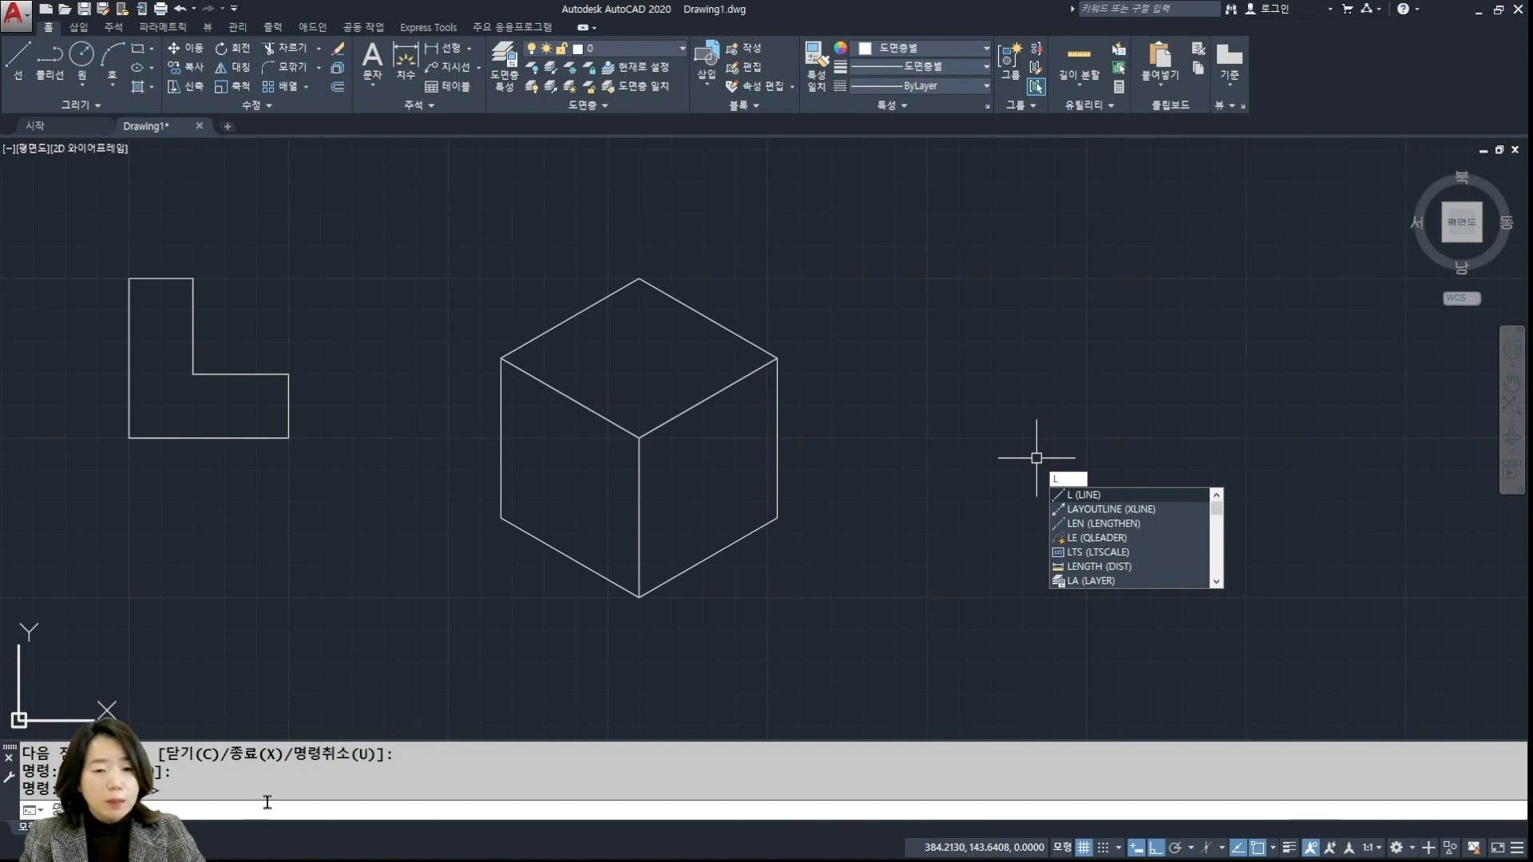
{"action": "left_click", "coordinate": [1112, 497]}
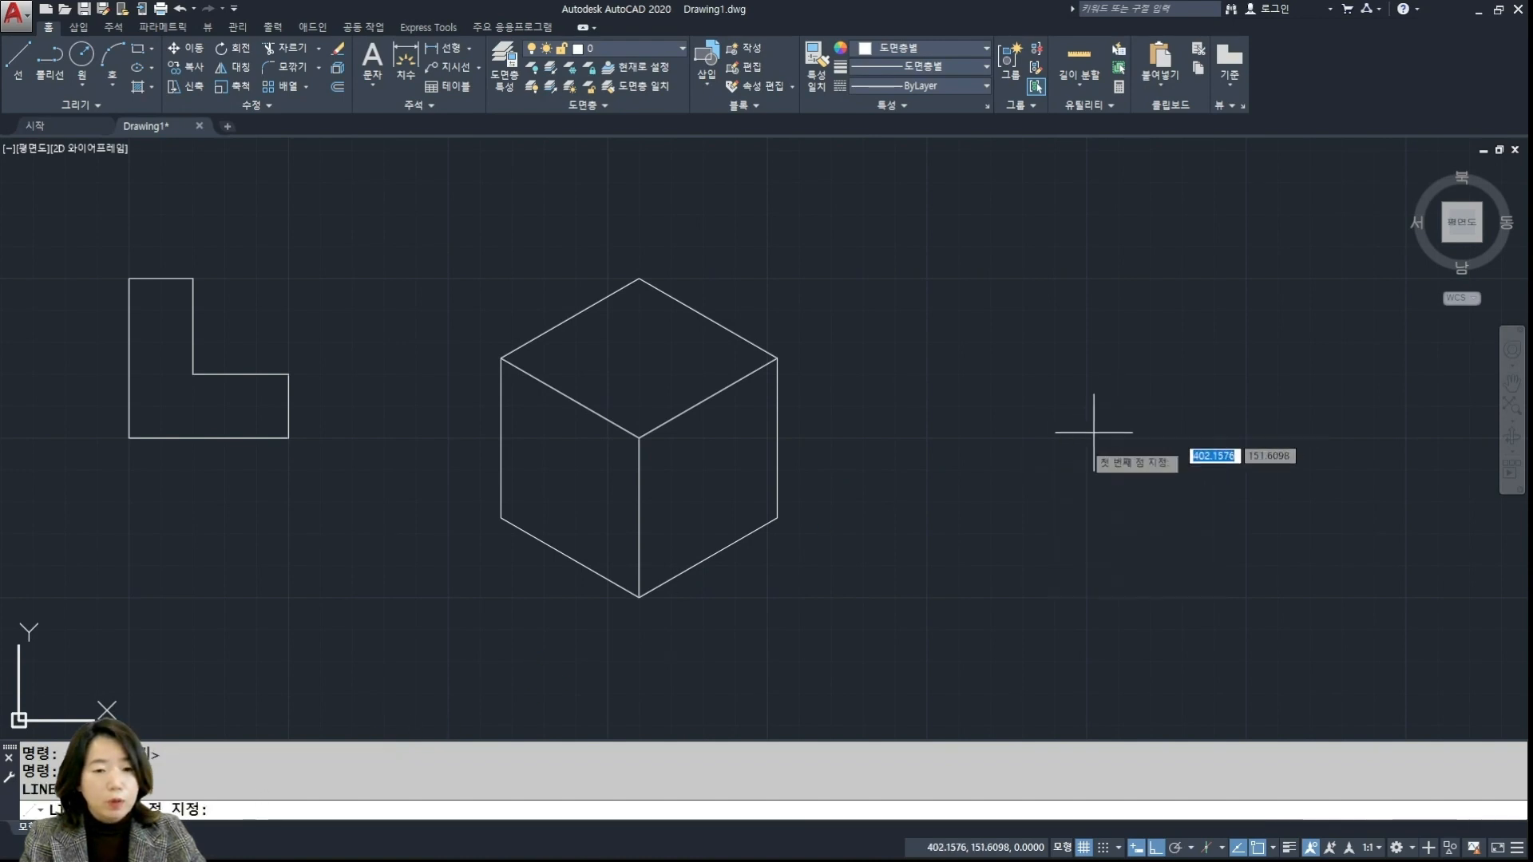
{"action": "middle_click_drag", "start_coordinate": [1064, 468], "coordinate": [825, 447]}
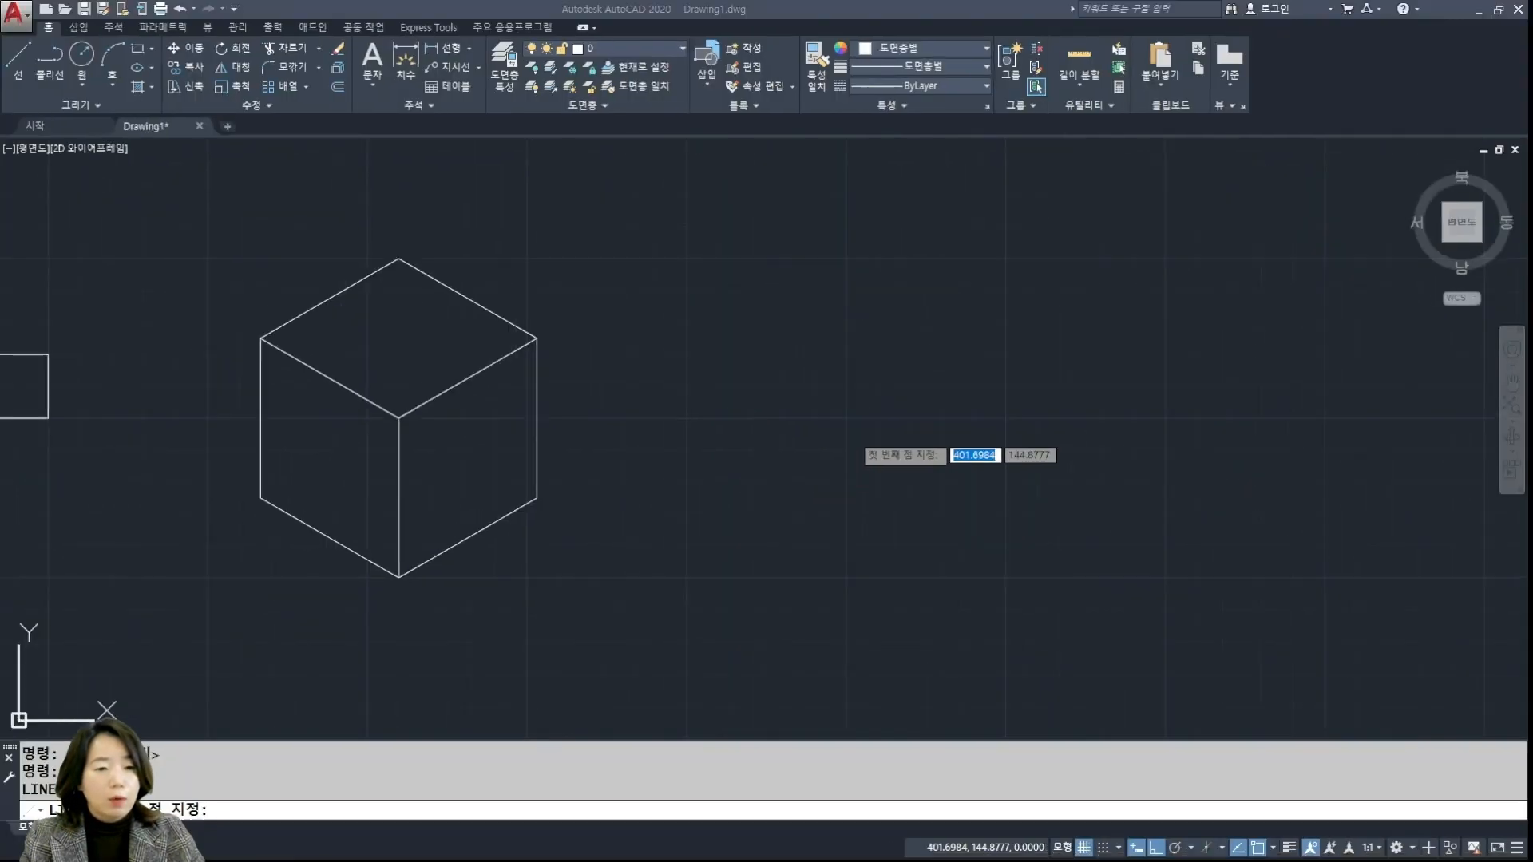
{"action": "left_click", "coordinate": [802, 495]}
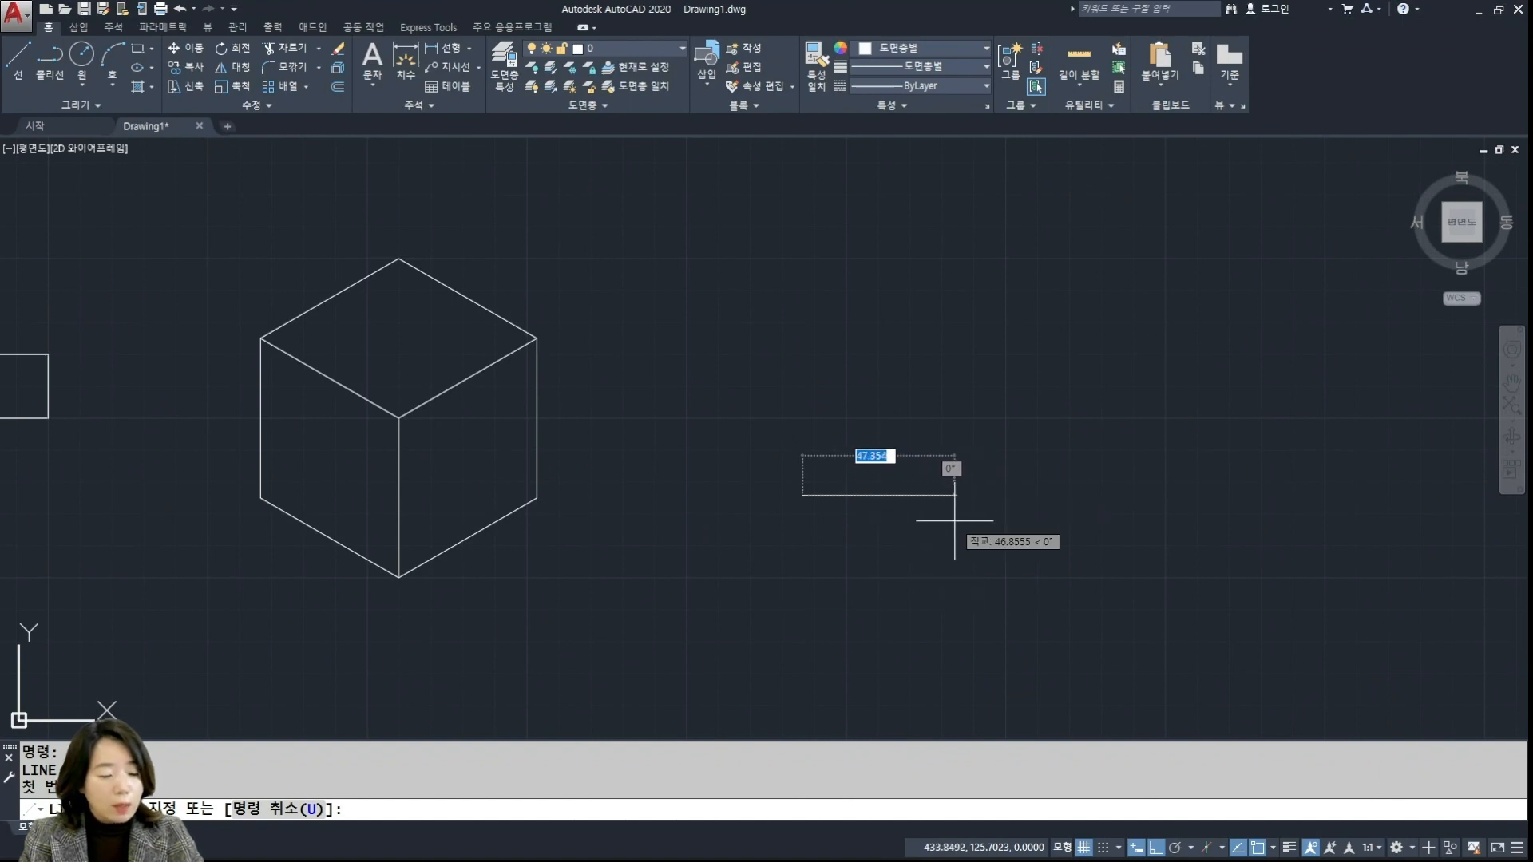
{"action": "key", "text": "F8"}
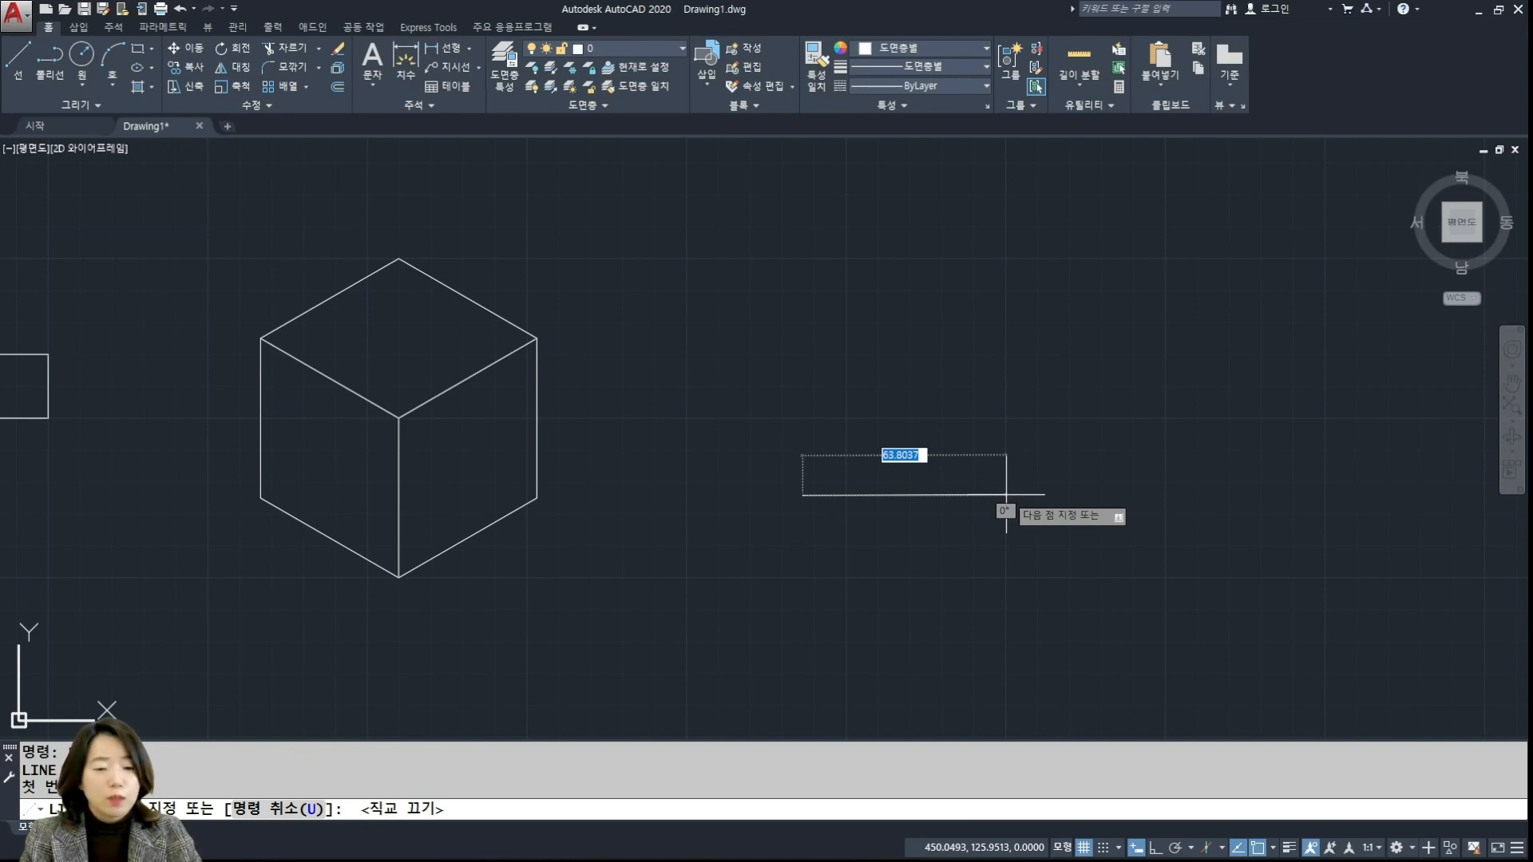
{"action": "key", "text": "Escape"}
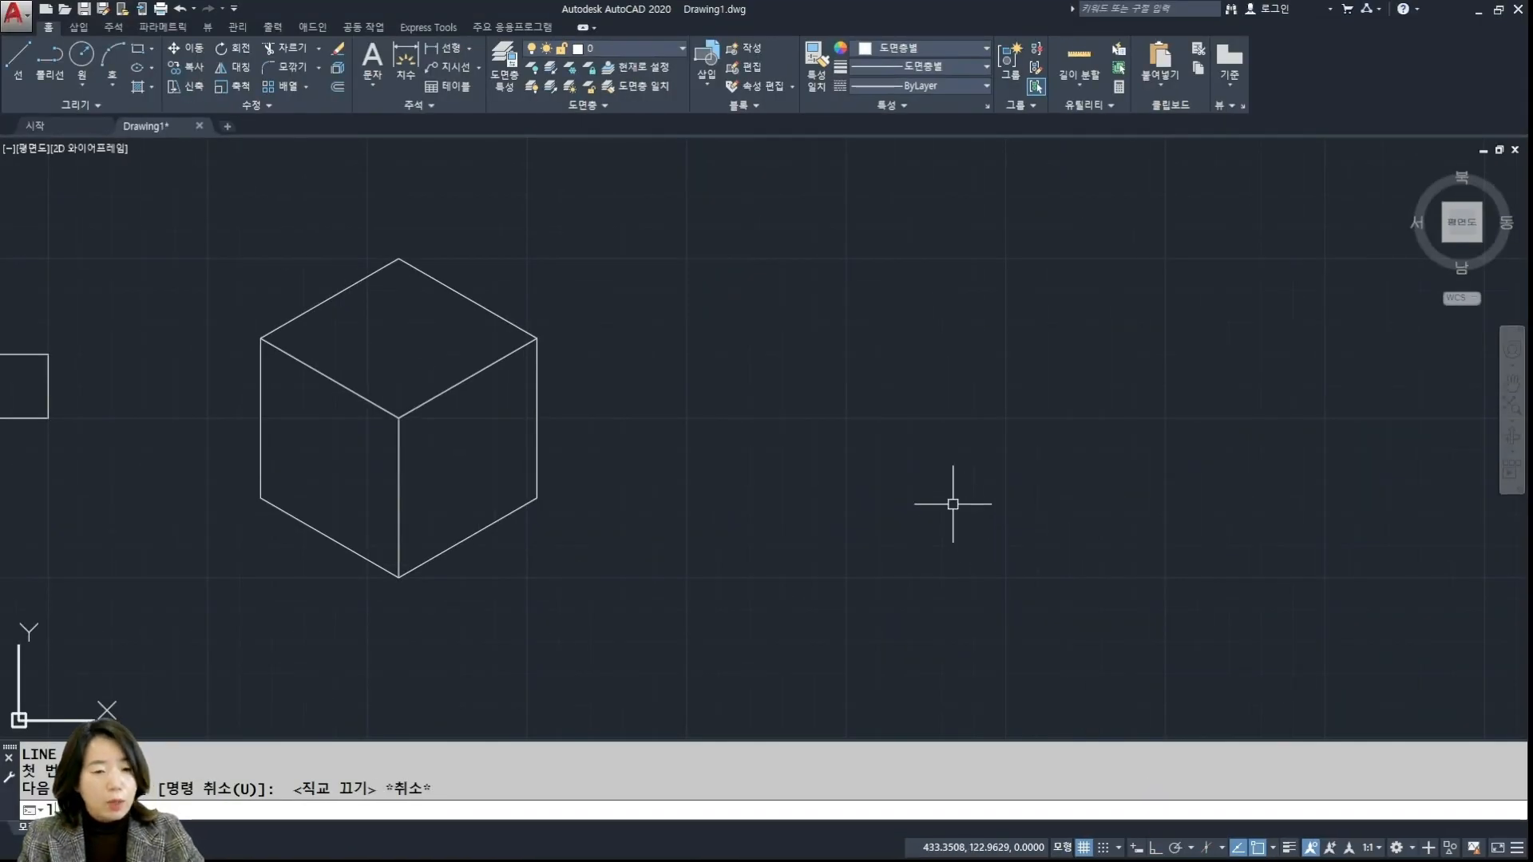
Try a free-angle line beside the cube, turn ortho on while drawing and cancel the line
{"action": "key", "text": "Return"}
{"action": "left_click", "coordinate": [788, 472]}
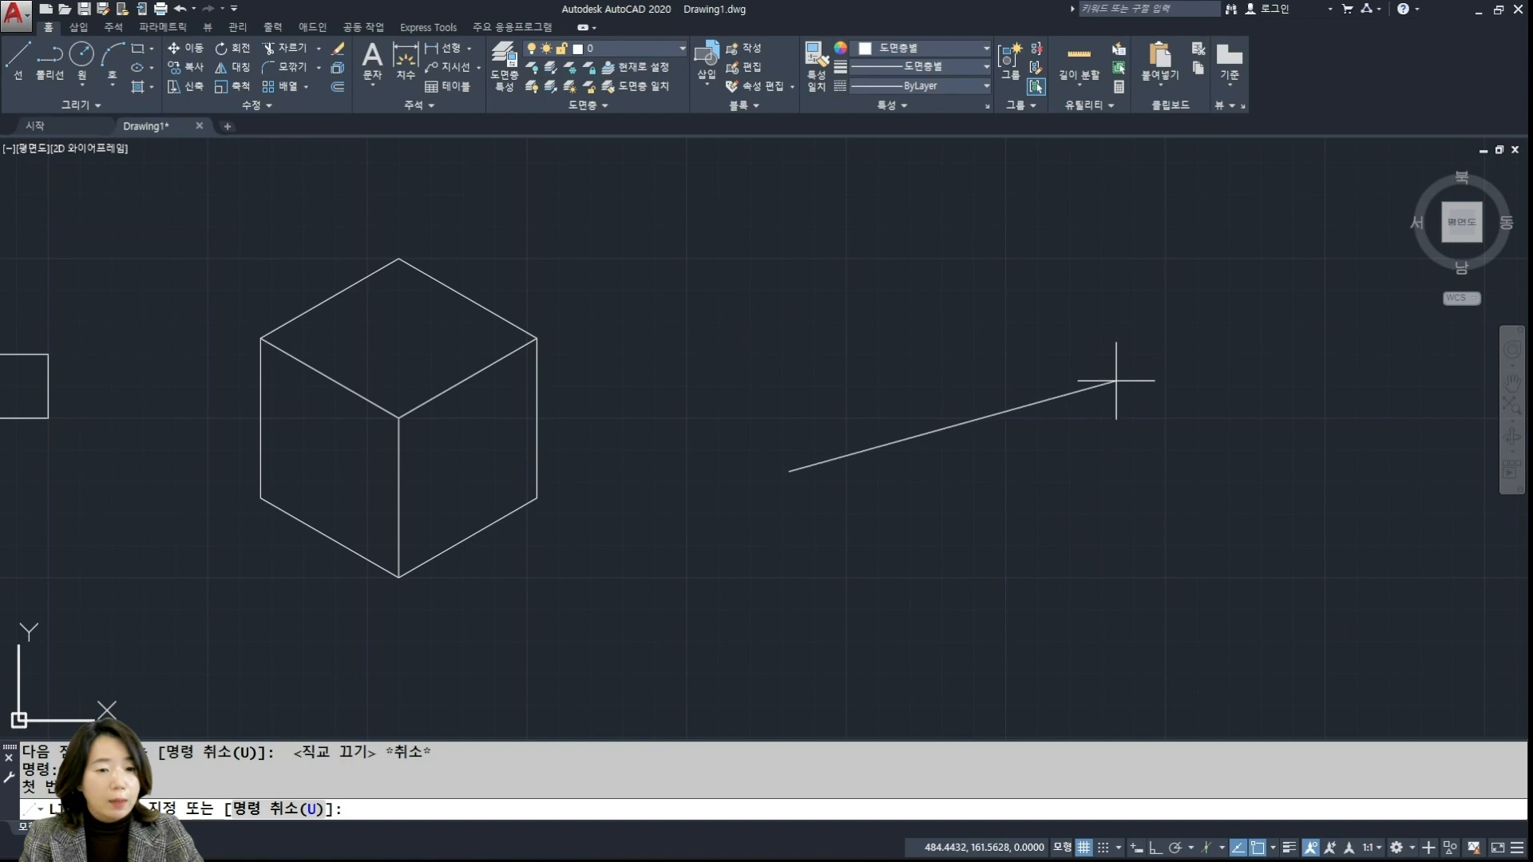
{"action": "key", "text": "F8"}
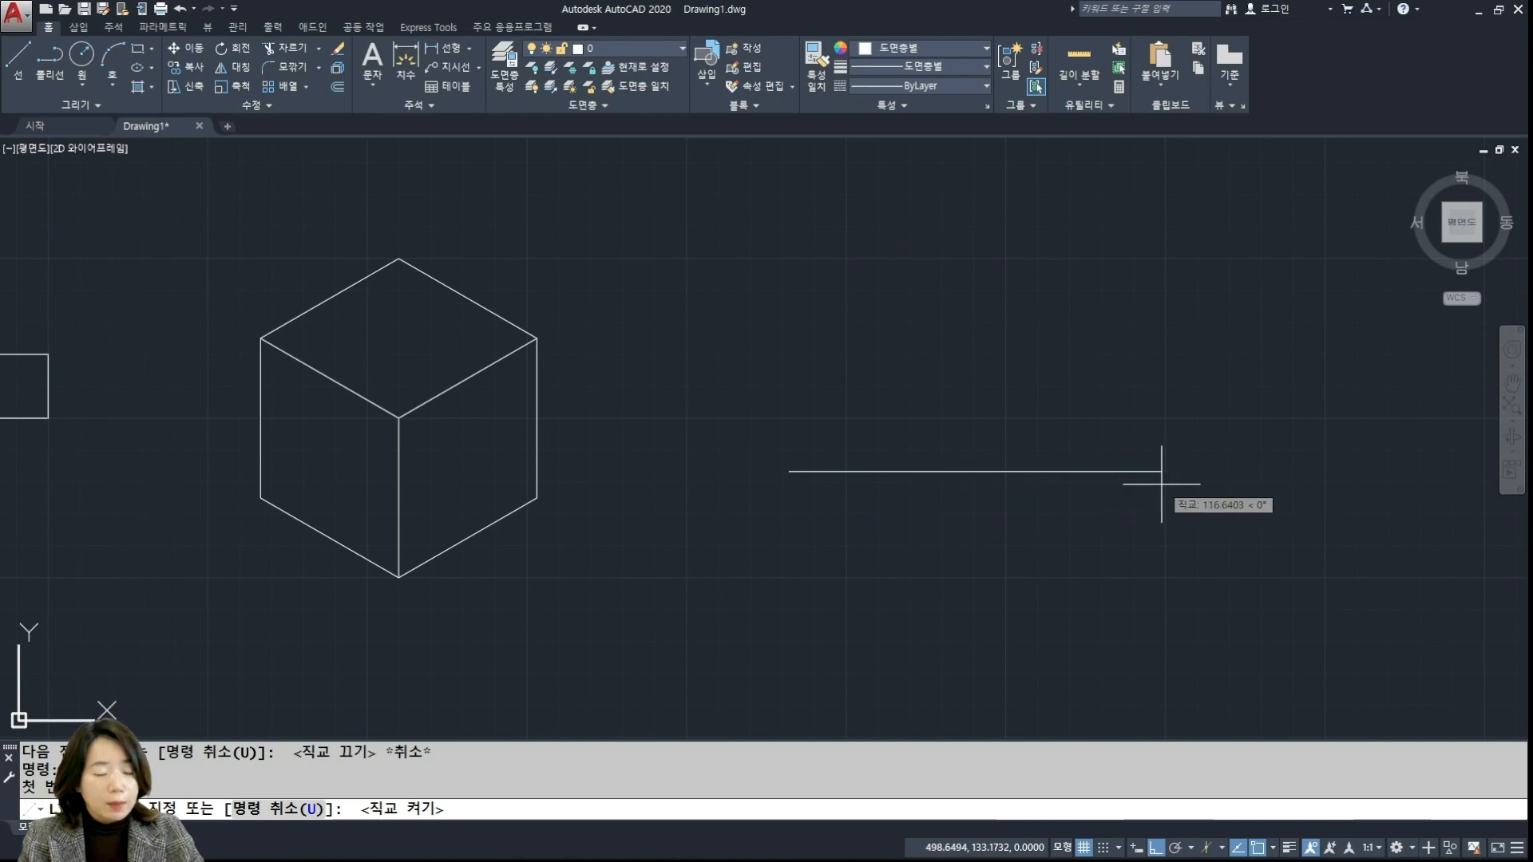
{"action": "key", "text": "Escape"}
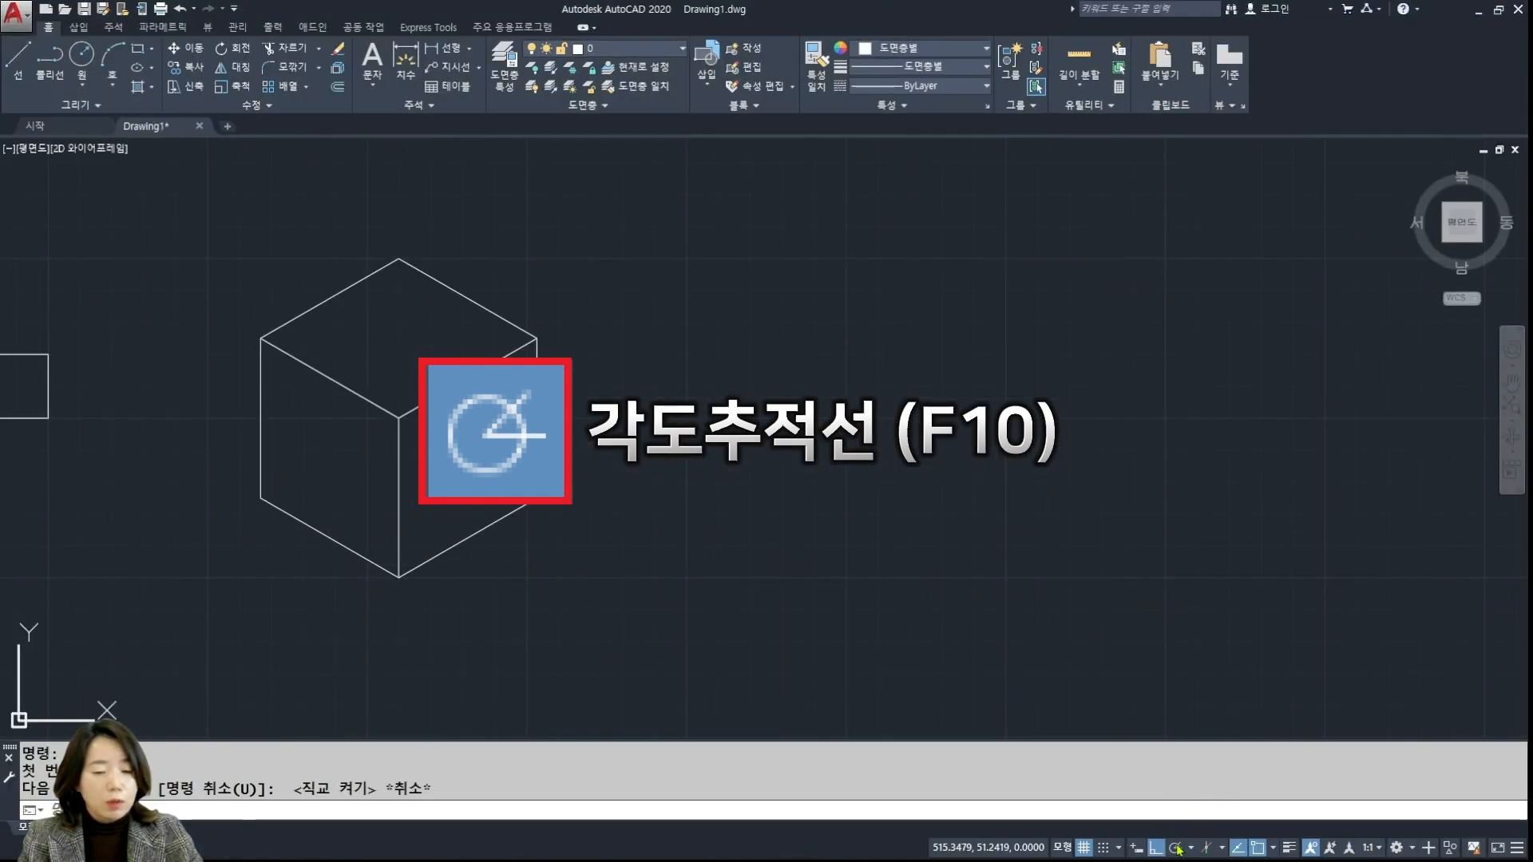
Turn on polar tracking and set its angle increment to 30° in the drafting settings
{"action": "left_click", "coordinate": [1176, 848]}
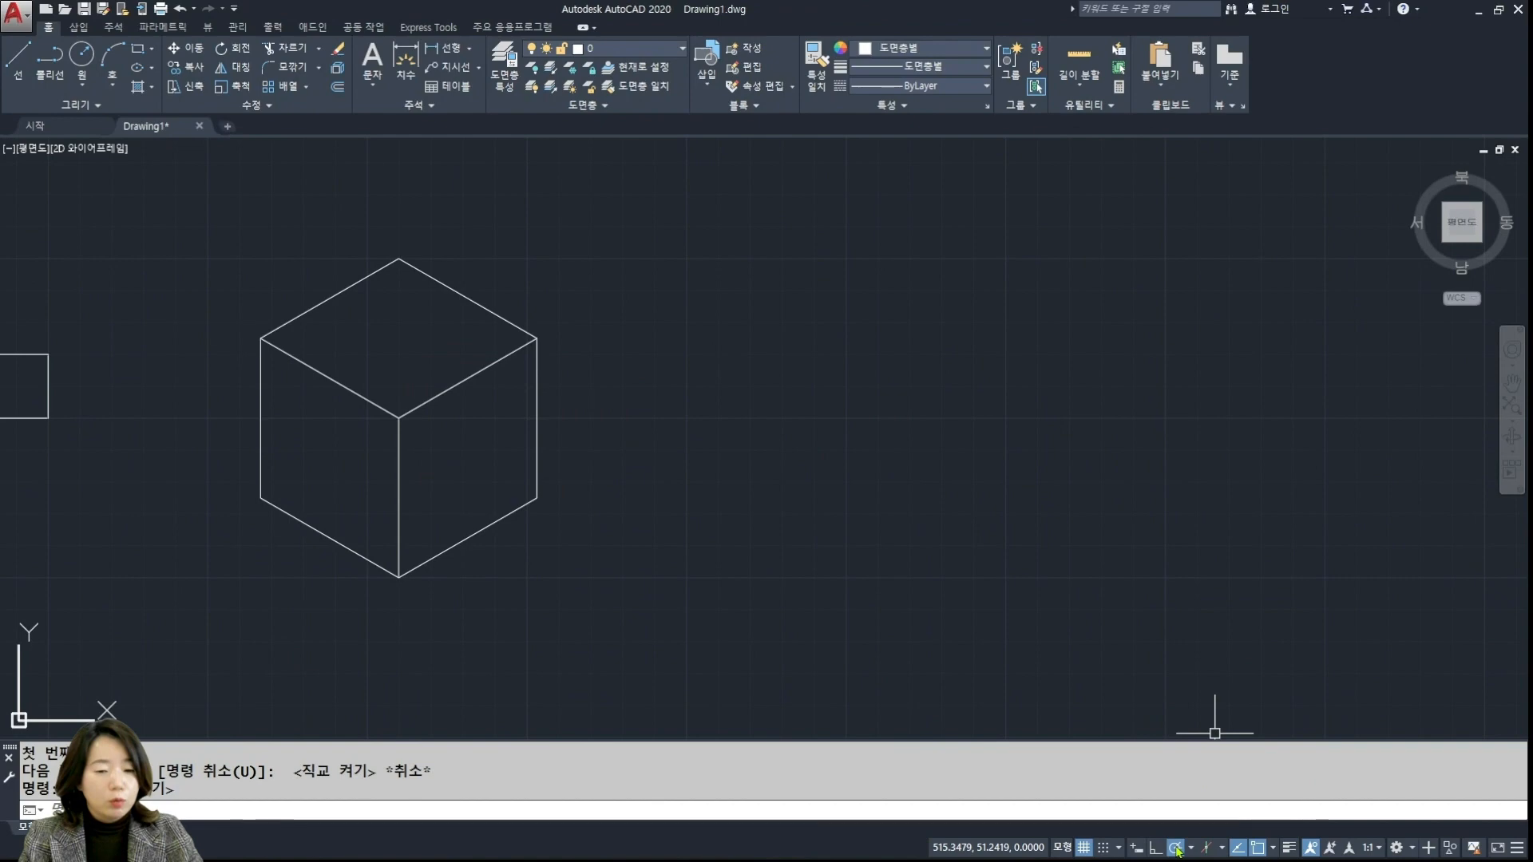
{"action": "right_click", "coordinate": [1177, 848]}
{"action": "left_click", "coordinate": [1206, 826]}
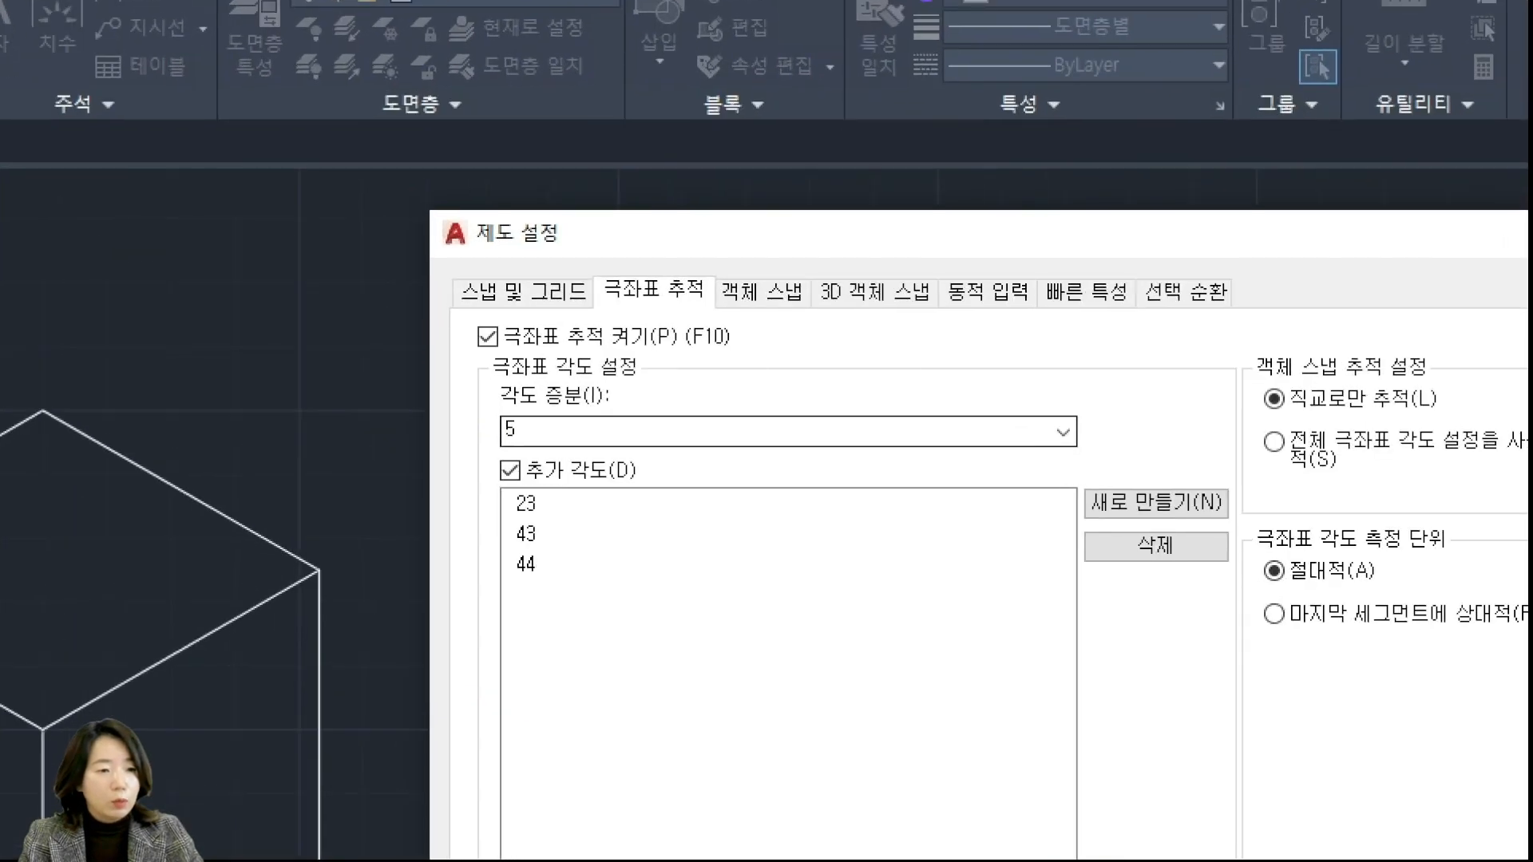
{"action": "left_click", "coordinate": [662, 420]}
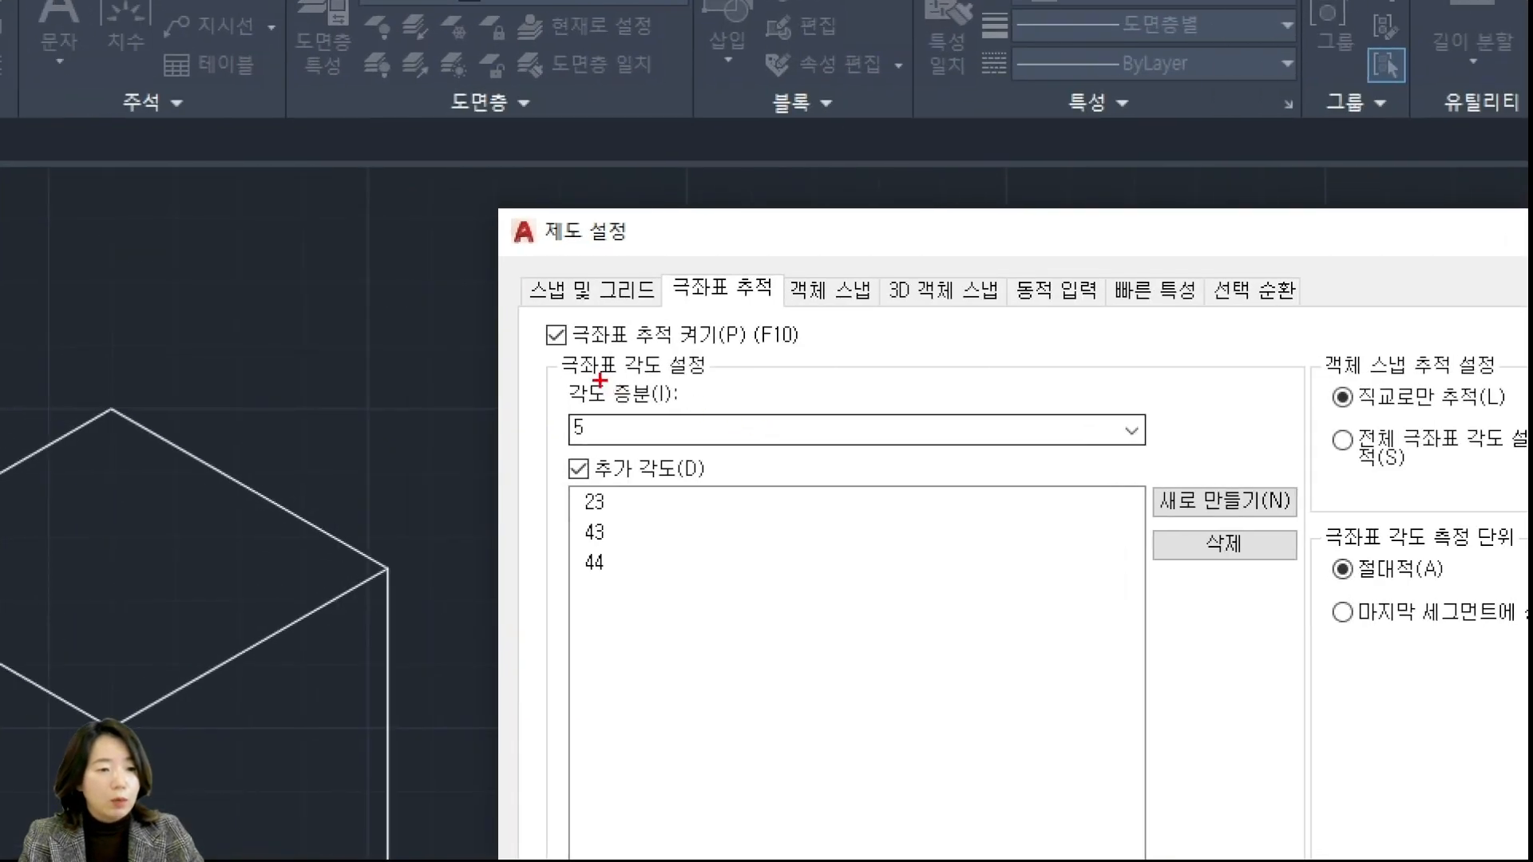
{"action": "mouse_move", "coordinate": [482, 375]}
{"action": "left_mouse_down", "text": "ctrl"}
{"action": "mouse_move", "coordinate": [973, 444]}
{"action": "mouse_move", "coordinate": [1180, 451]}
{"action": "left_mouse_up", "text": "ctrl"}
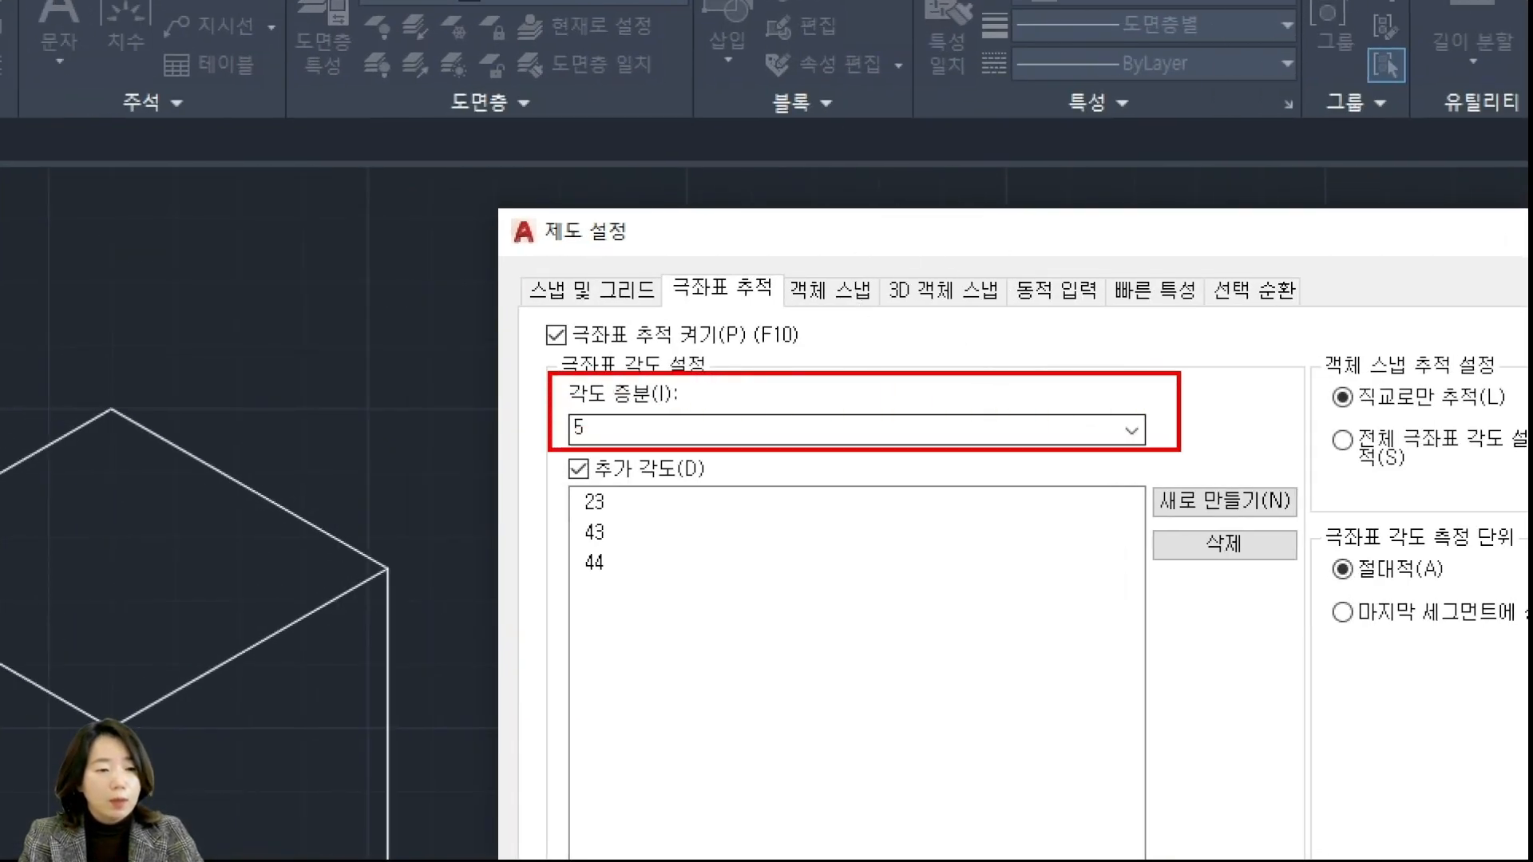
{"action": "key", "text": "Escape"}
{"action": "left_click", "coordinate": [909, 269]}
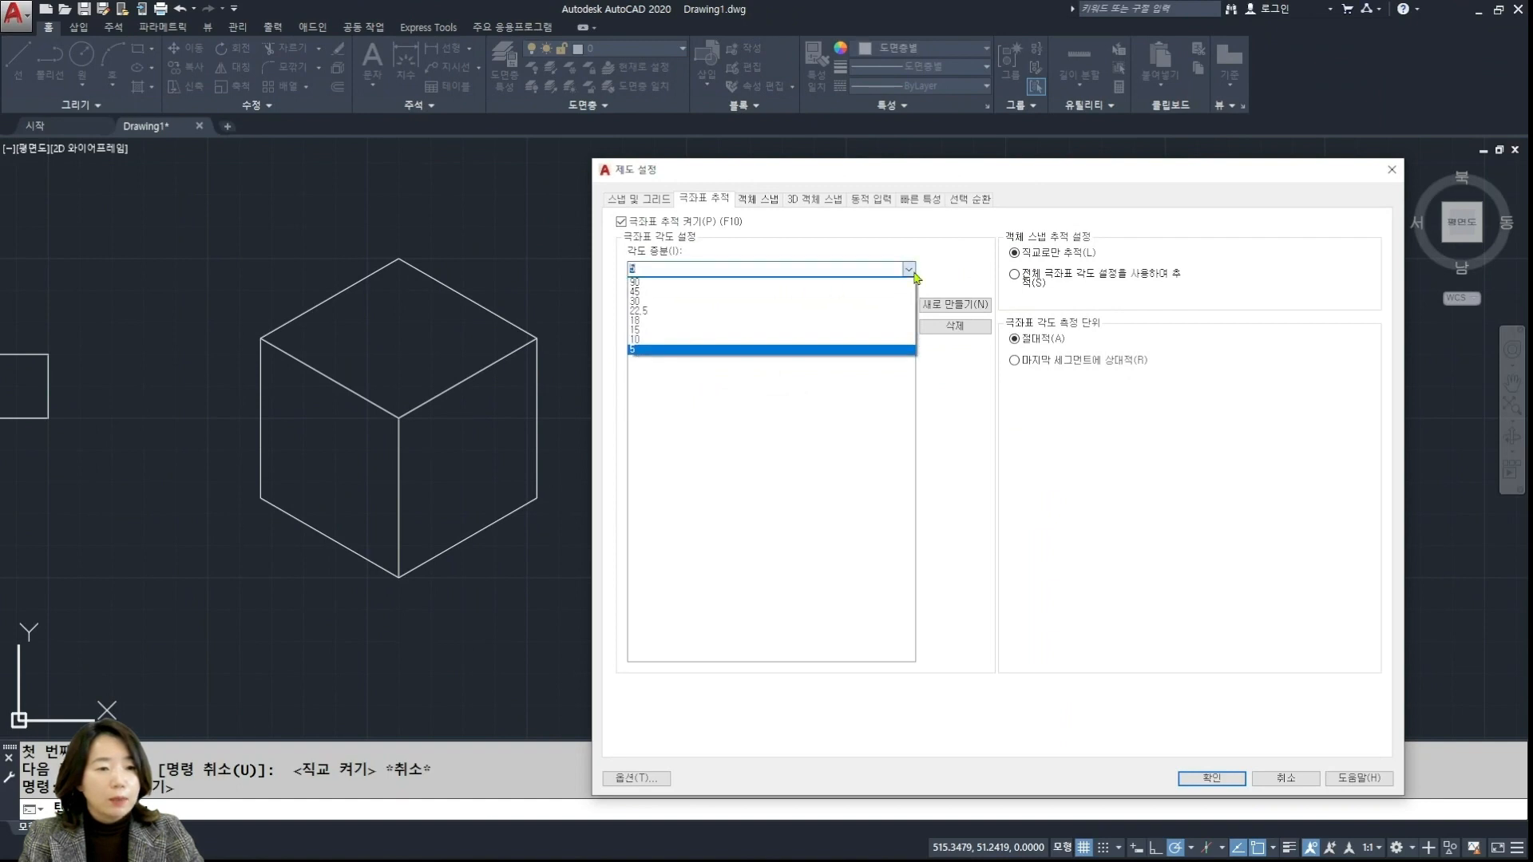
{"action": "left_click", "coordinate": [691, 302]}
{"action": "left_click_drag", "start_coordinate": [699, 172], "coordinate": [709, 173]}
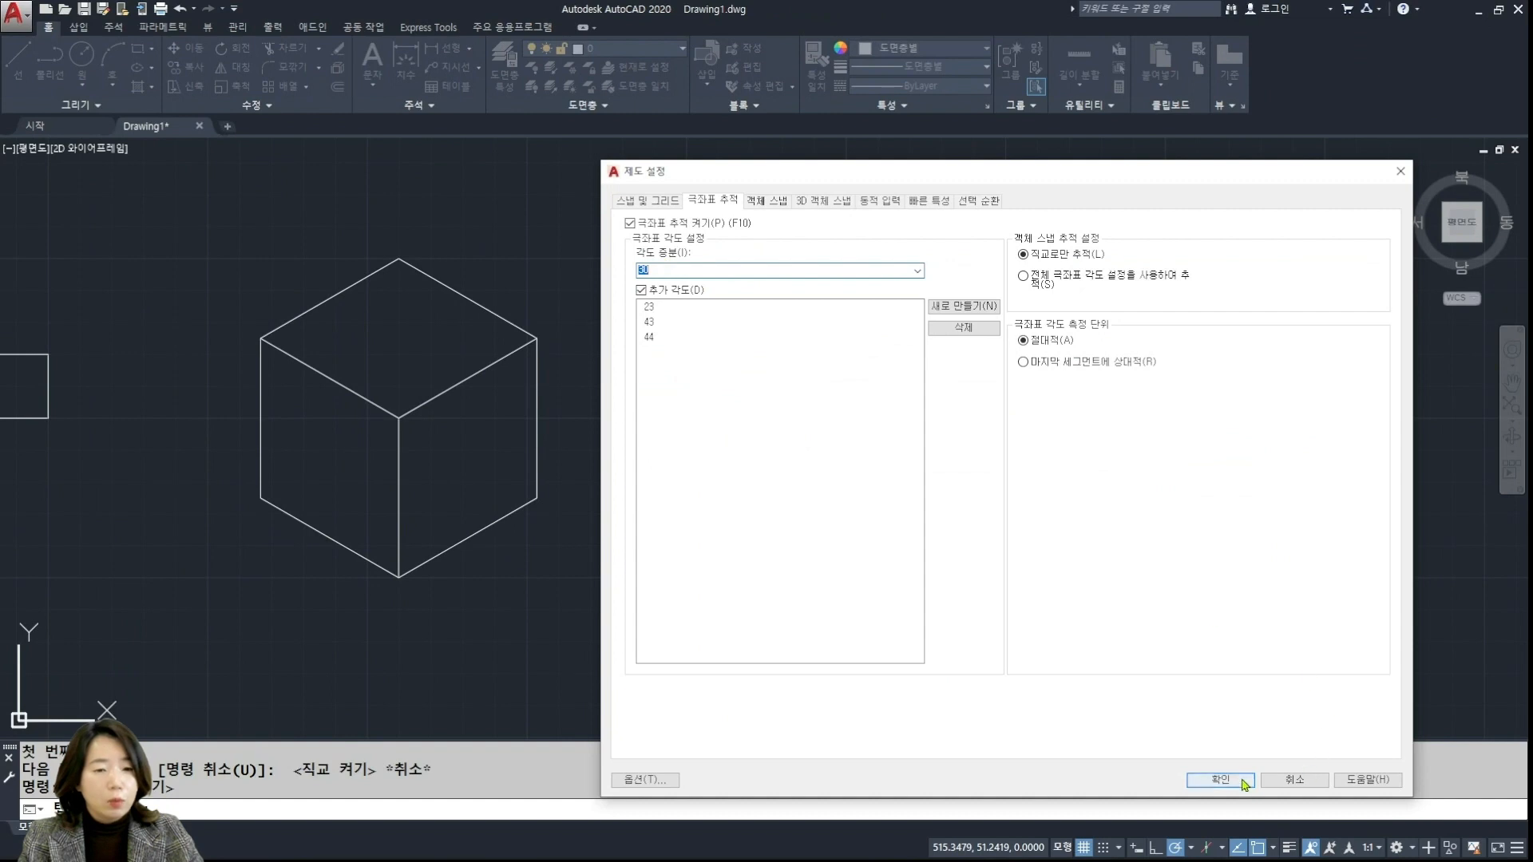
{"action": "left_click", "coordinate": [1242, 774]}
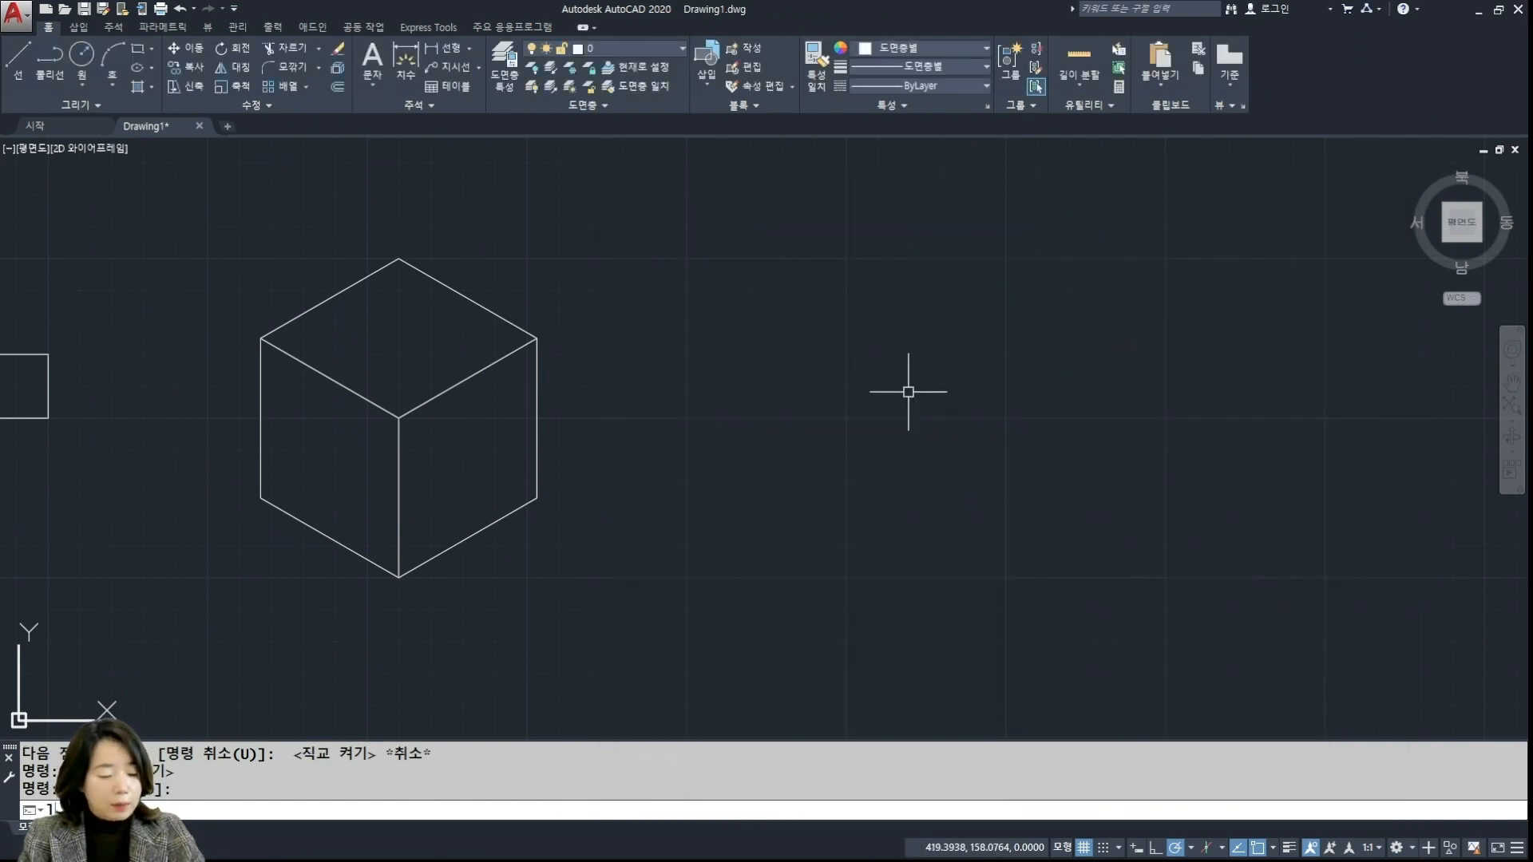
Start a line in the empty area to the right of the cube
{"action": "type", "text": "l"}
{"action": "key", "text": "Return"}
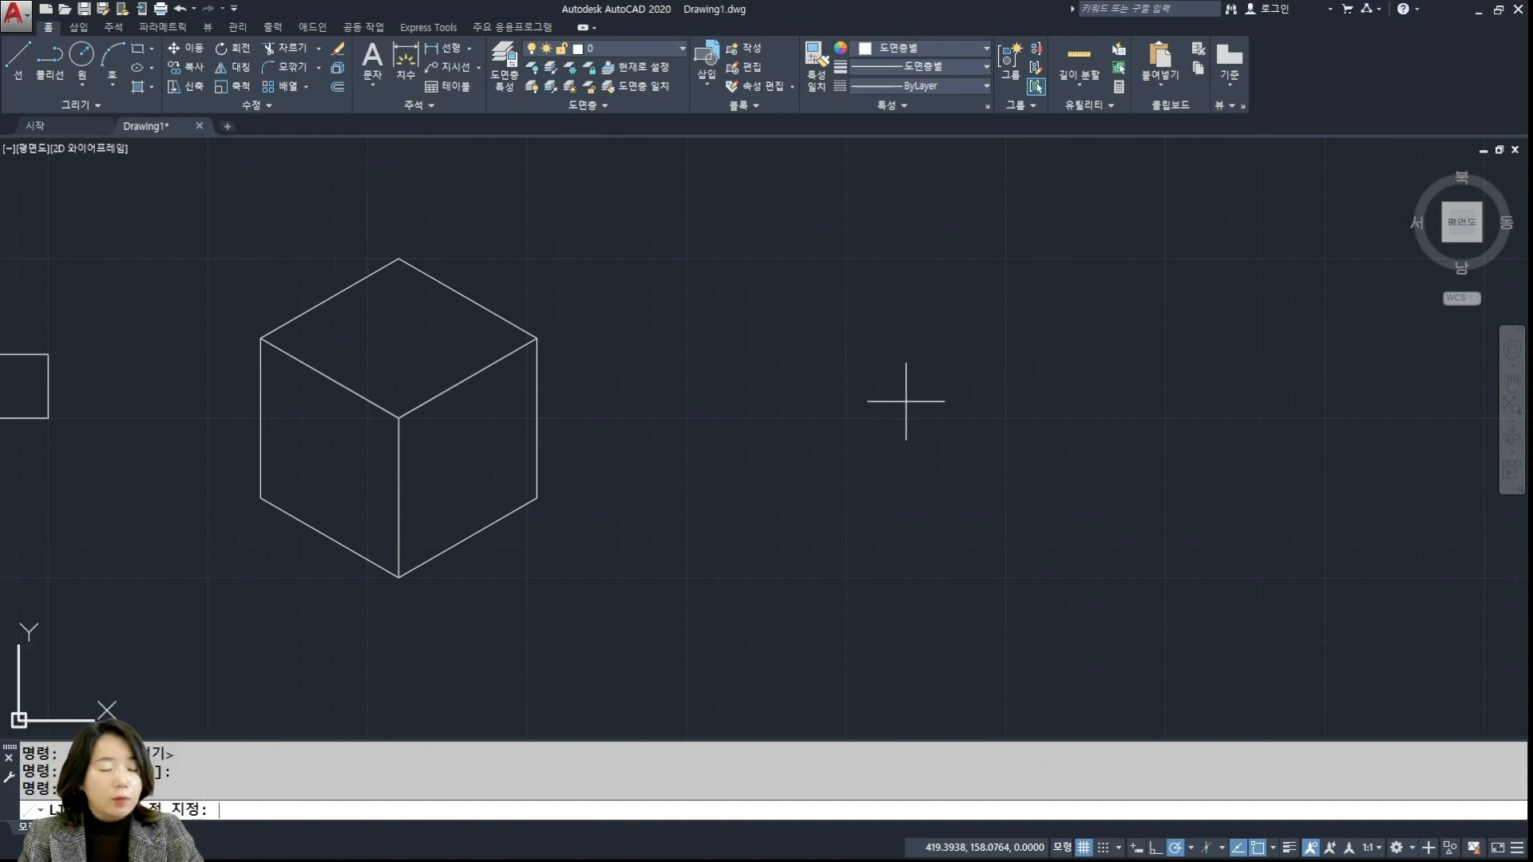
{"action": "left_click", "coordinate": [887, 459]}
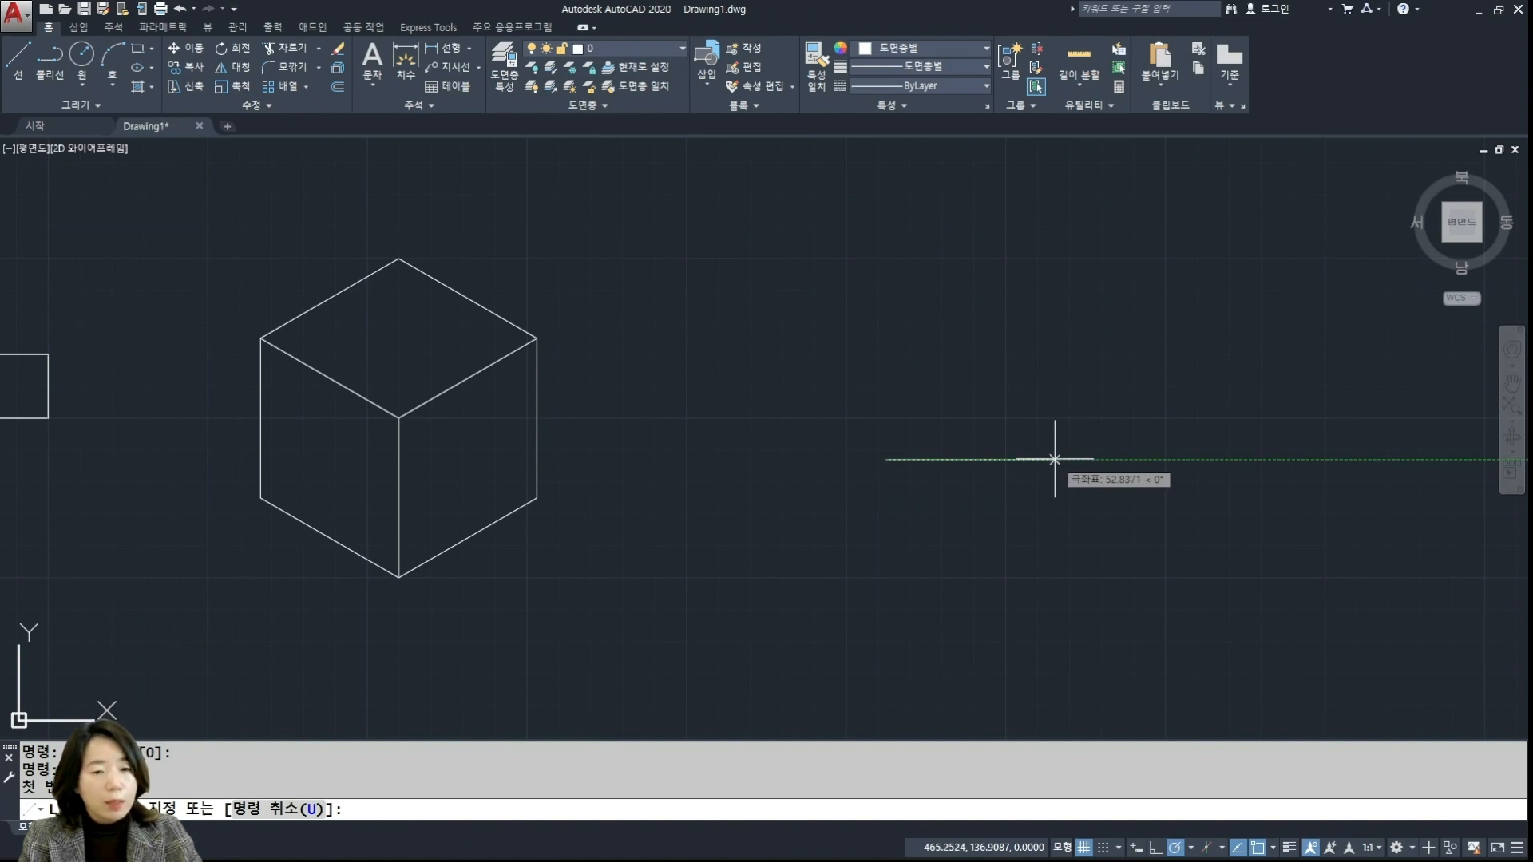
{"action": "left_click", "coordinate": [1054, 459]}
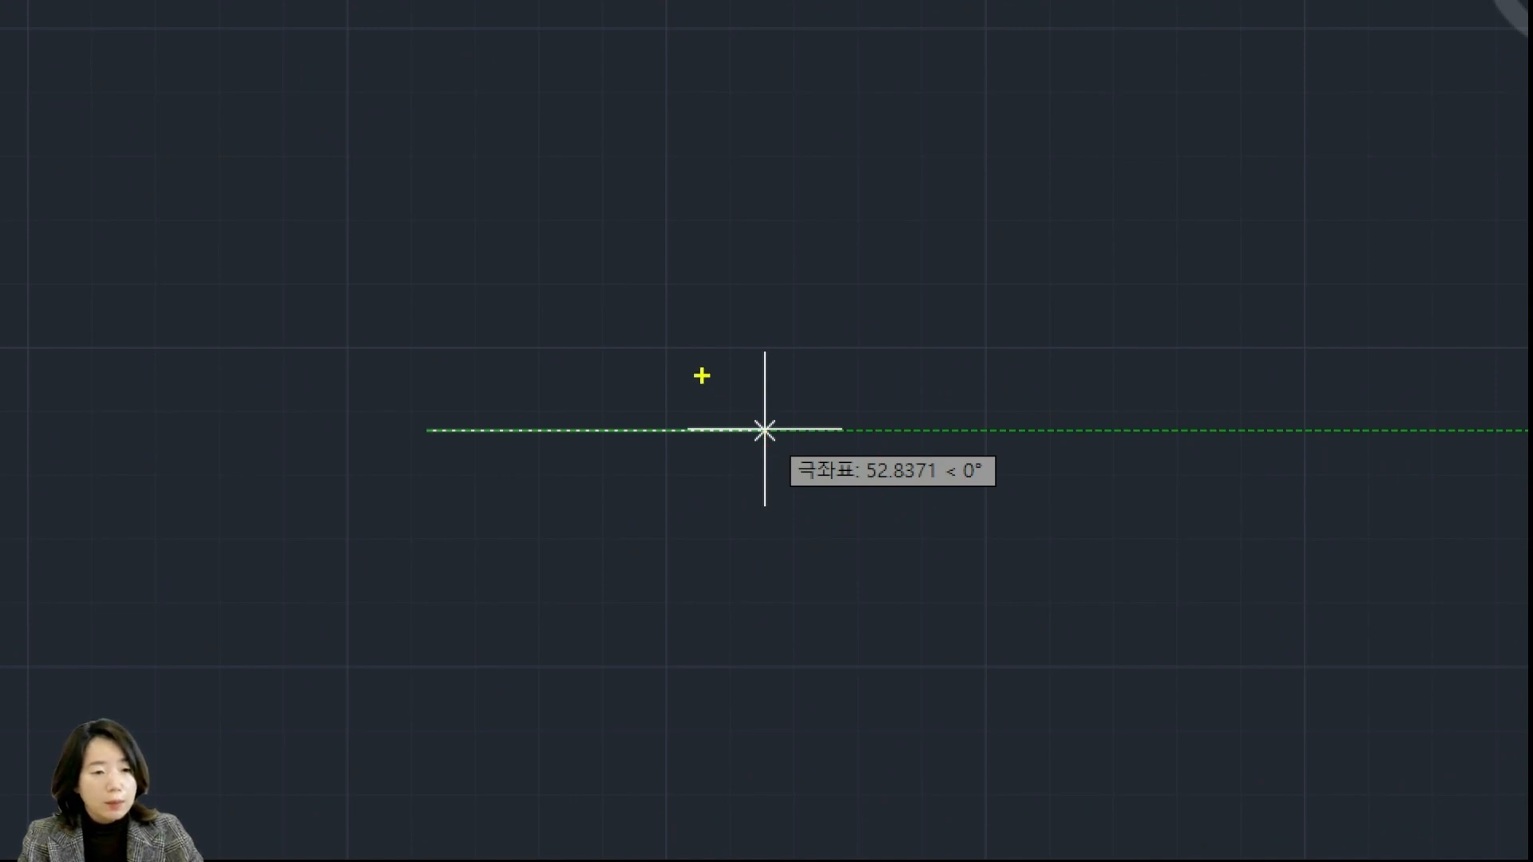
{"action": "left_click_drag", "start_coordinate": [640, 322], "coordinate": [1147, 600]}
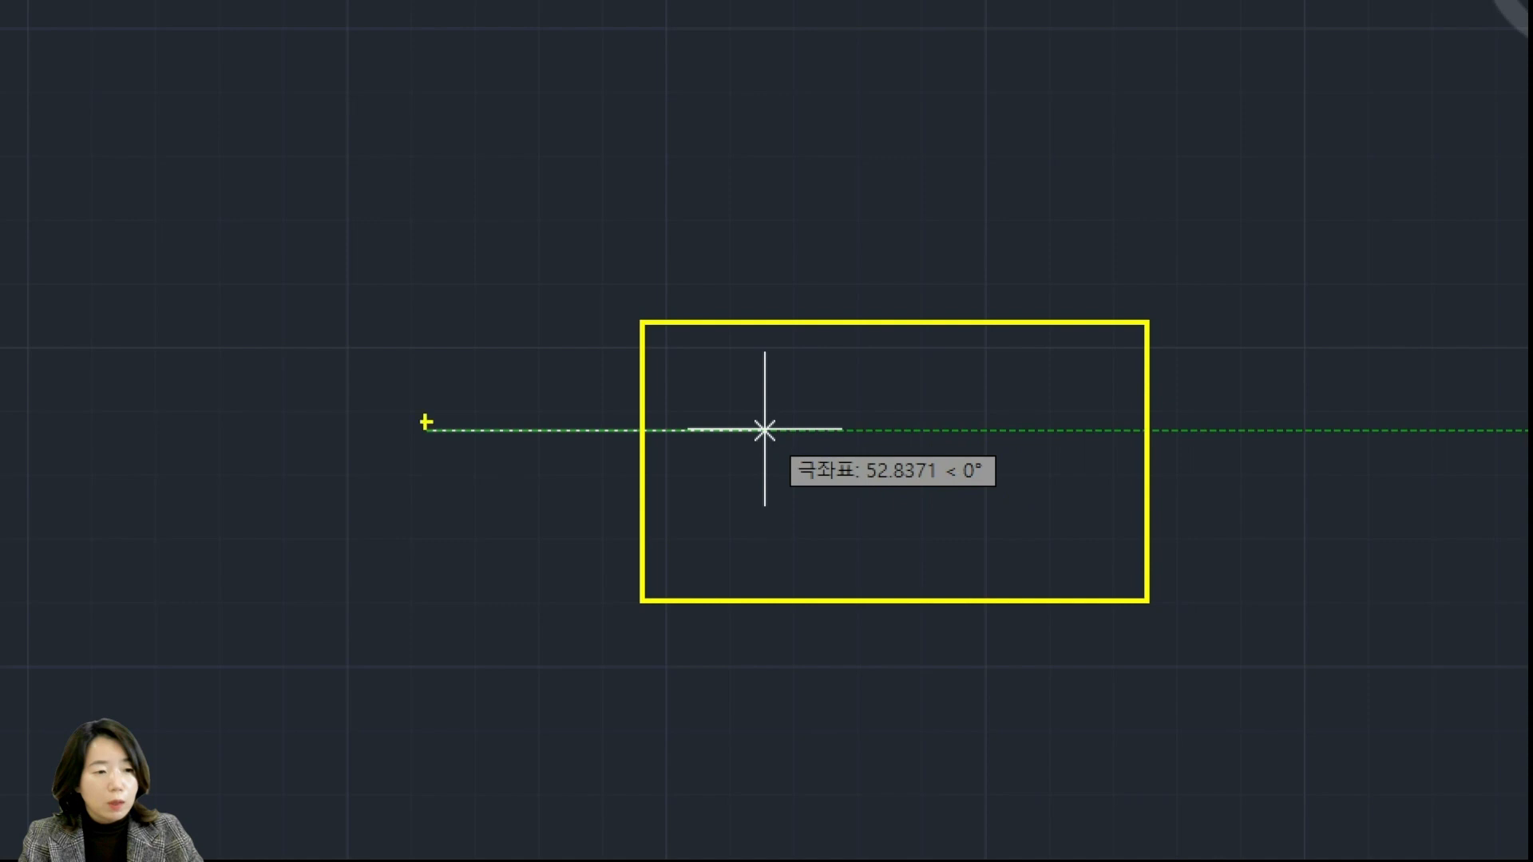
{"action": "left_click_drag", "start_coordinate": [435, 431], "coordinate": [1049, 439]}
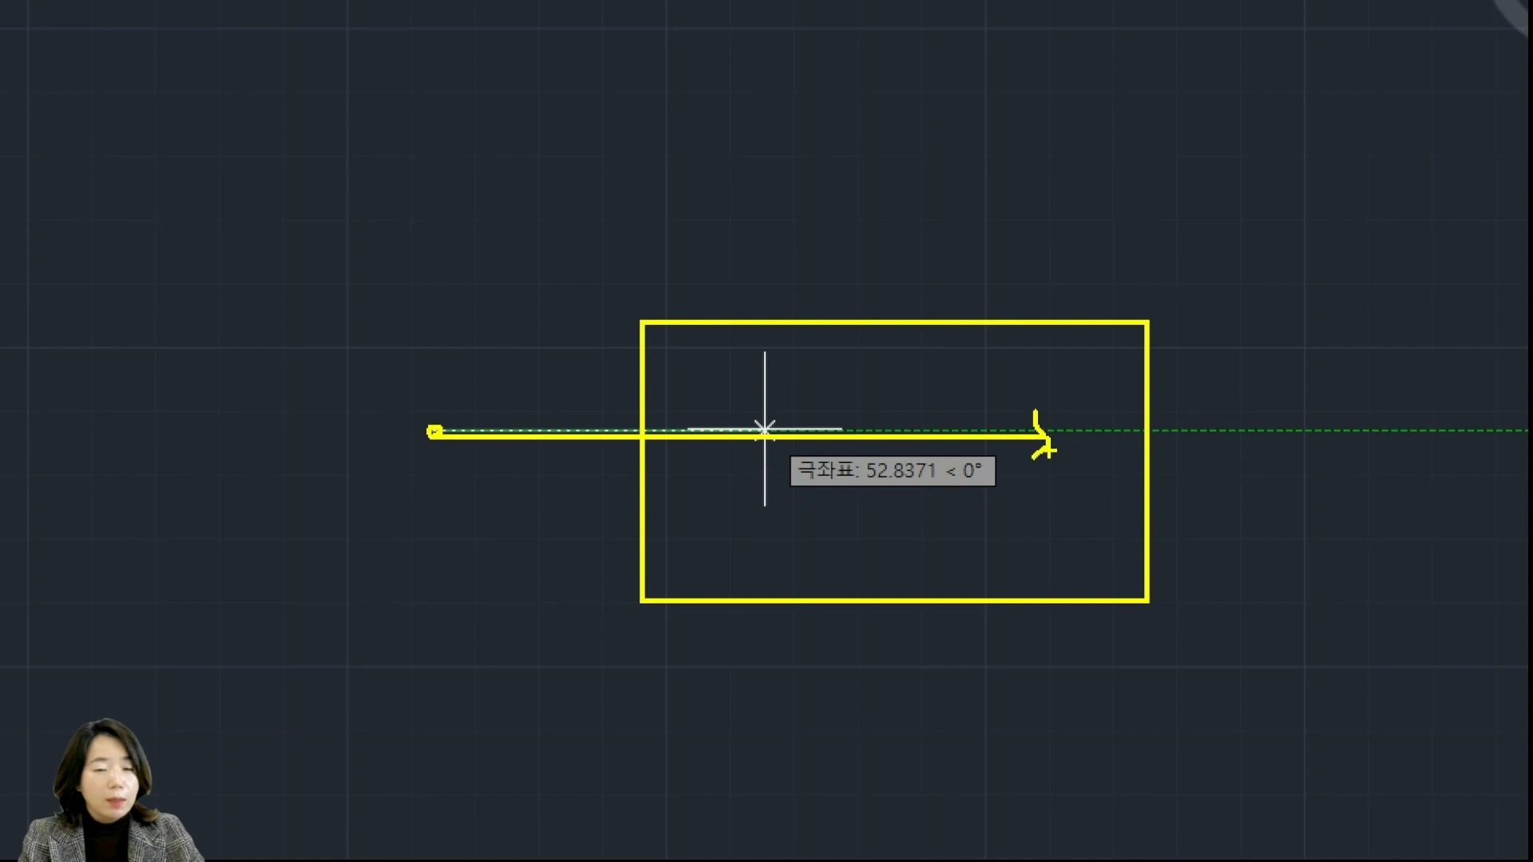
{"action": "mouse_move", "coordinate": [1236, 279]}
{"action": "left_mouse_down"}
{"action": "mouse_move", "coordinate": [1243, 321]}
{"action": "mouse_move", "coordinate": [1280, 315]}
{"action": "mouse_move", "coordinate": [1307, 272]}
{"action": "left_mouse_up"}
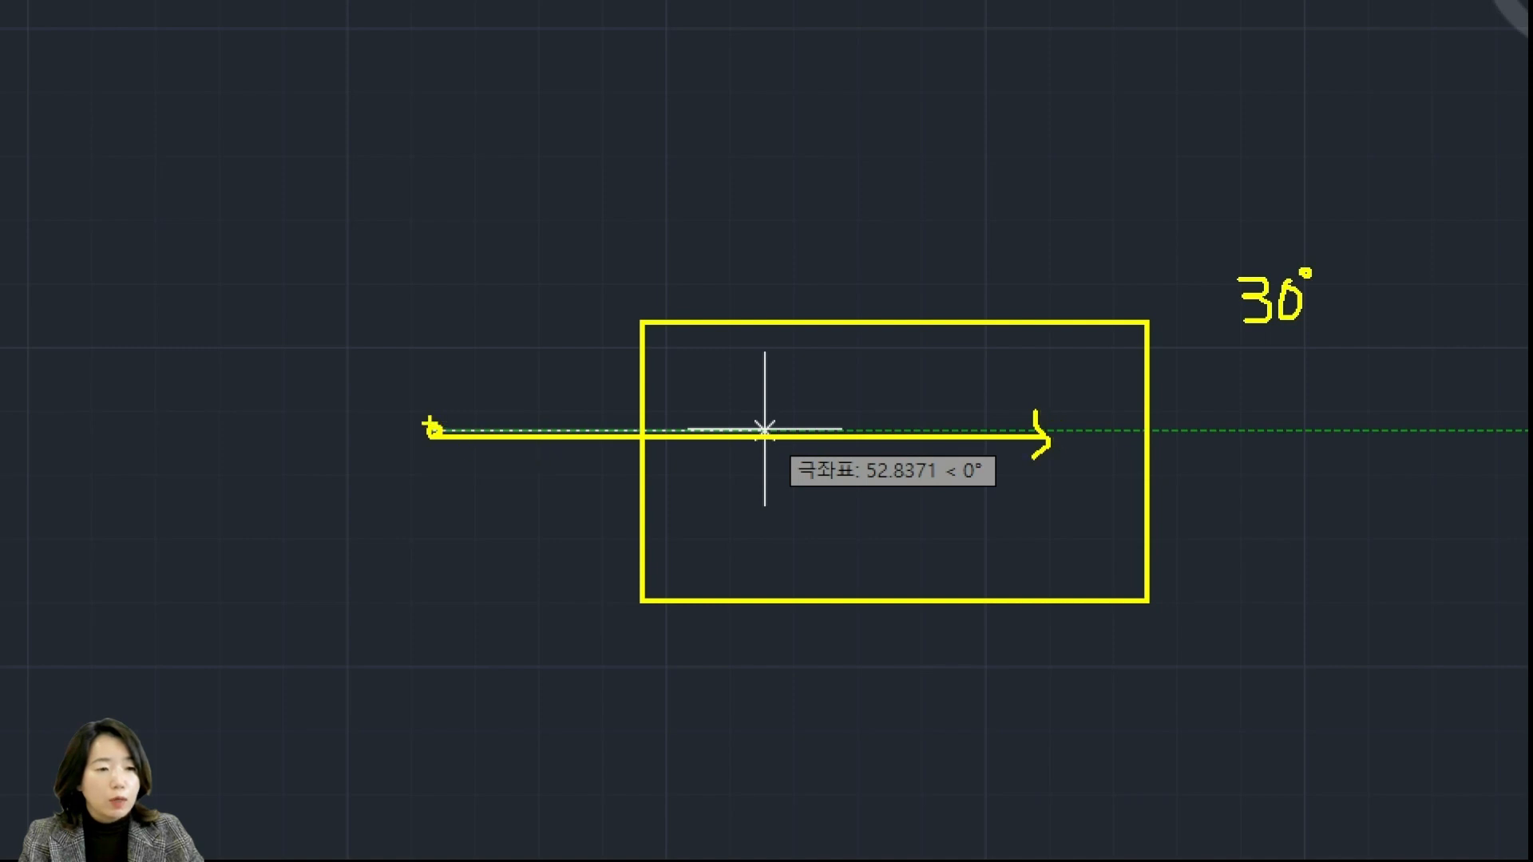
{"action": "mouse_move", "coordinate": [429, 426]}
{"action": "left_mouse_down"}
{"action": "mouse_move", "coordinate": [667, 199]}
{"action": "mouse_move", "coordinate": [900, 46]}
{"action": "mouse_move", "coordinate": [954, 73]}
{"action": "mouse_move", "coordinate": [939, 113]}
{"action": "left_mouse_up"}
{"action": "left_click_drag", "start_coordinate": [998, 66], "coordinate": [1014, 46]}
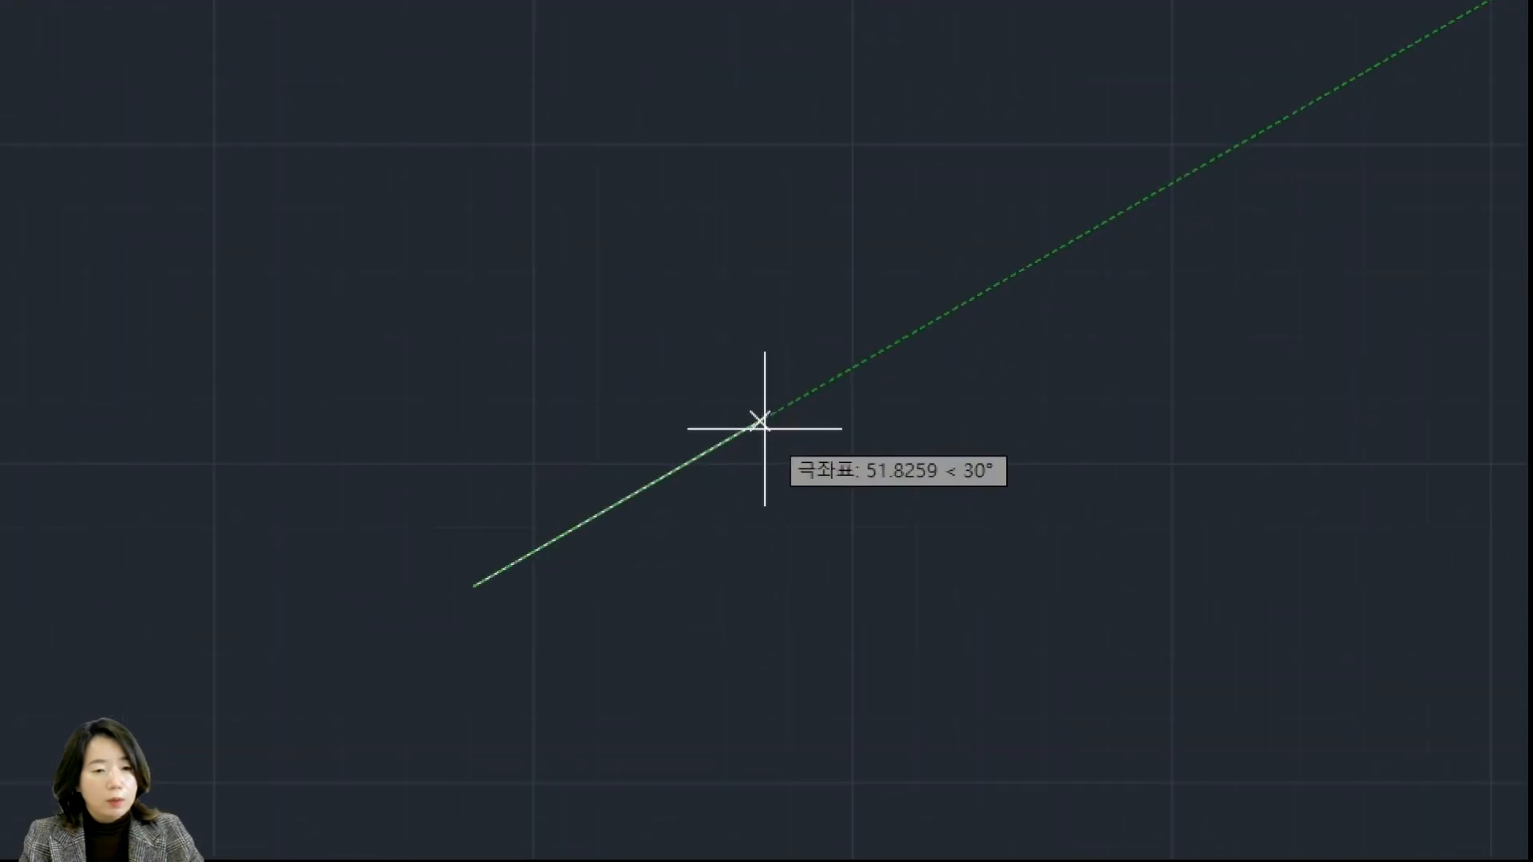
{"action": "left_click_drag", "start_coordinate": [947, 441], "coordinate": [1032, 525]}
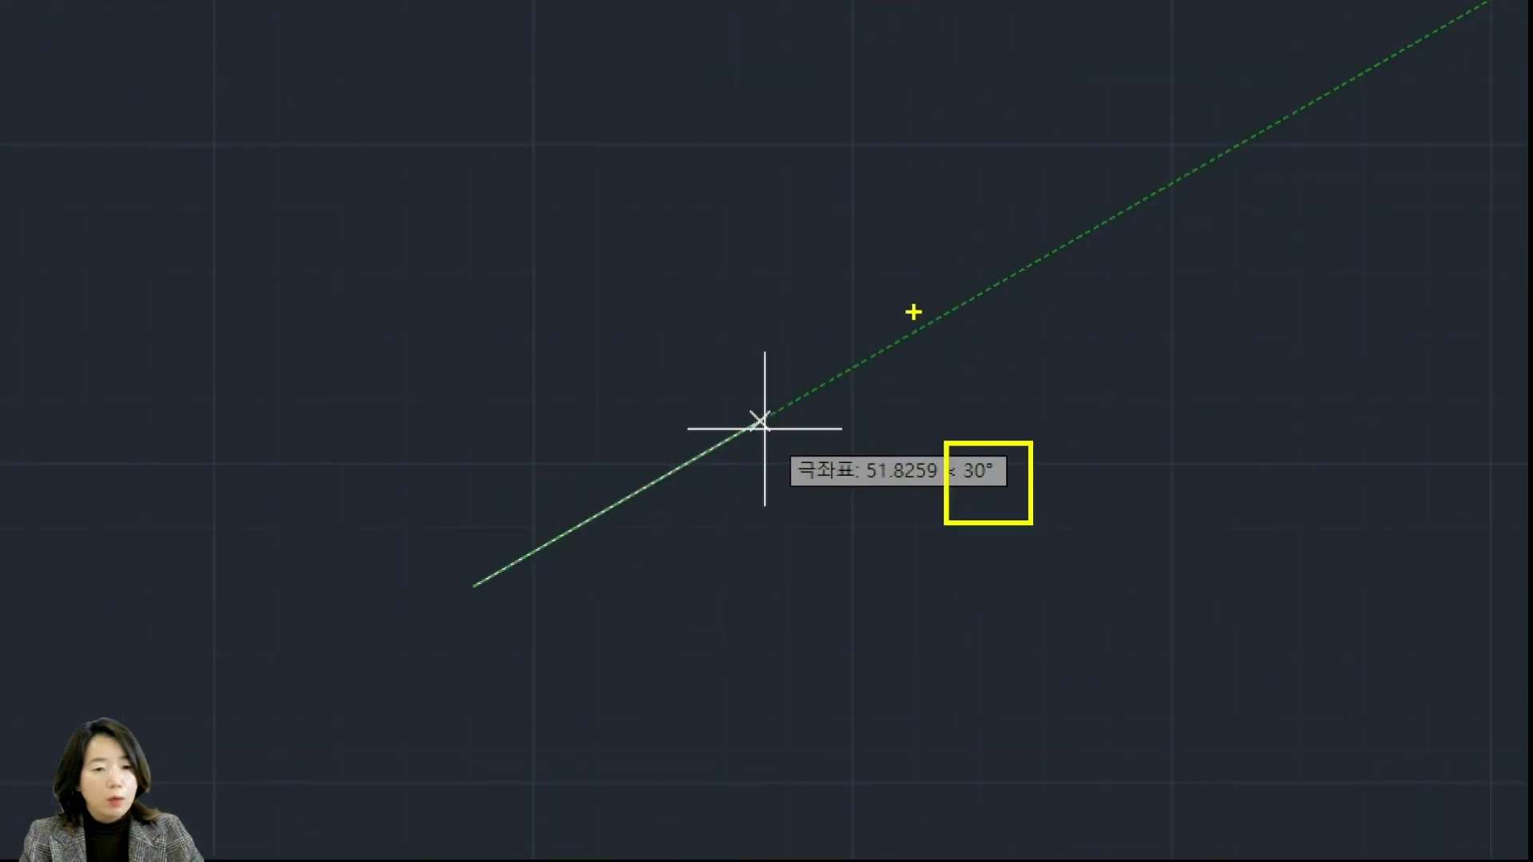
{"action": "left_click_drag", "start_coordinate": [893, 367], "coordinate": [1341, 106]}
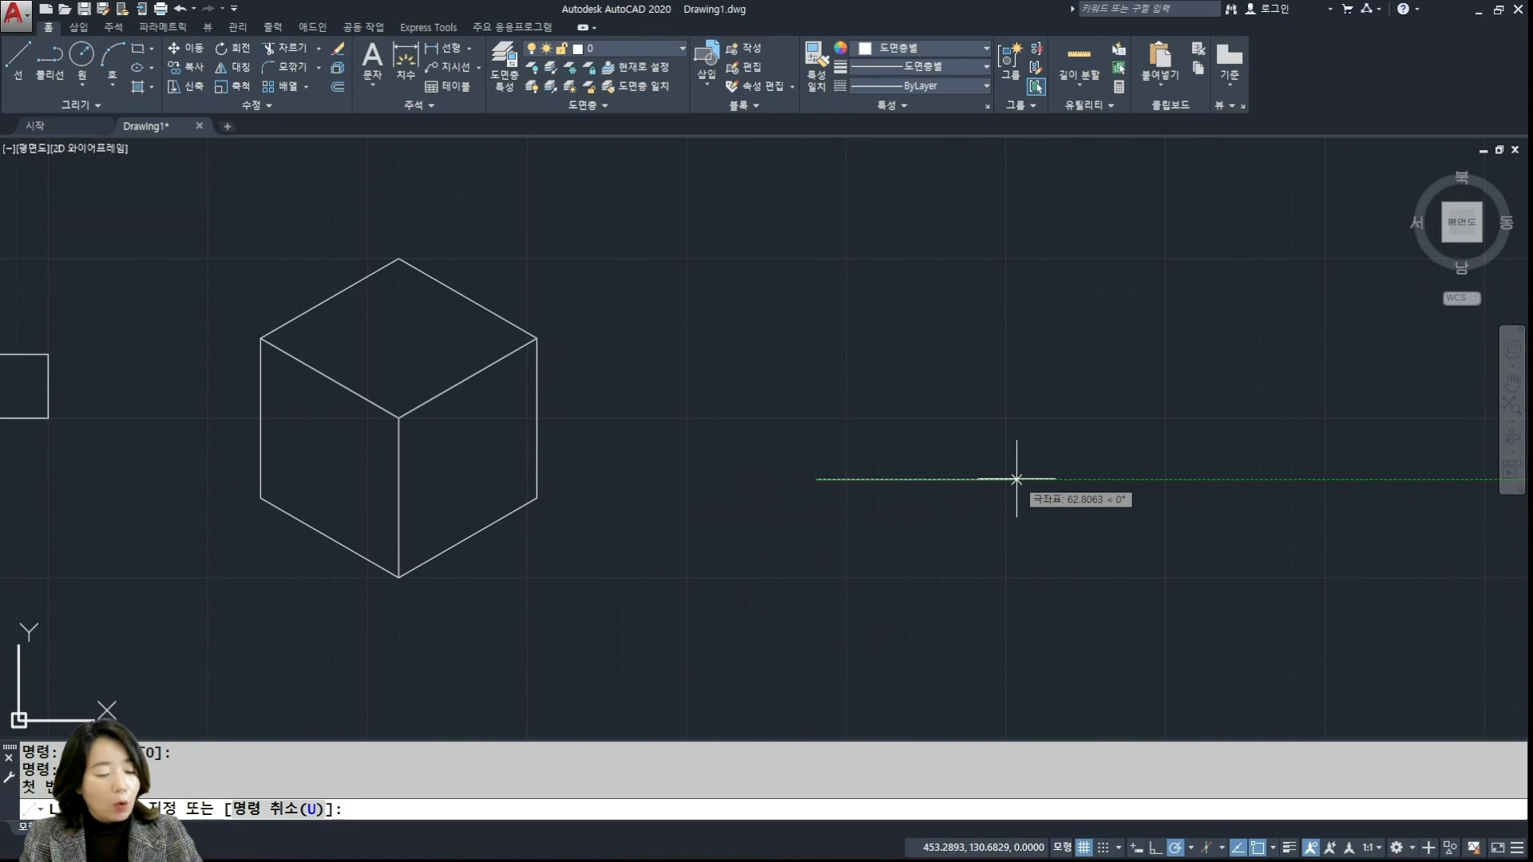
Draw a 50-unit horizontal line and continue it with a 50-unit segment at 30° using polar tracking
{"action": "type", "text": "50"}
{"action": "key", "text": "Return"}
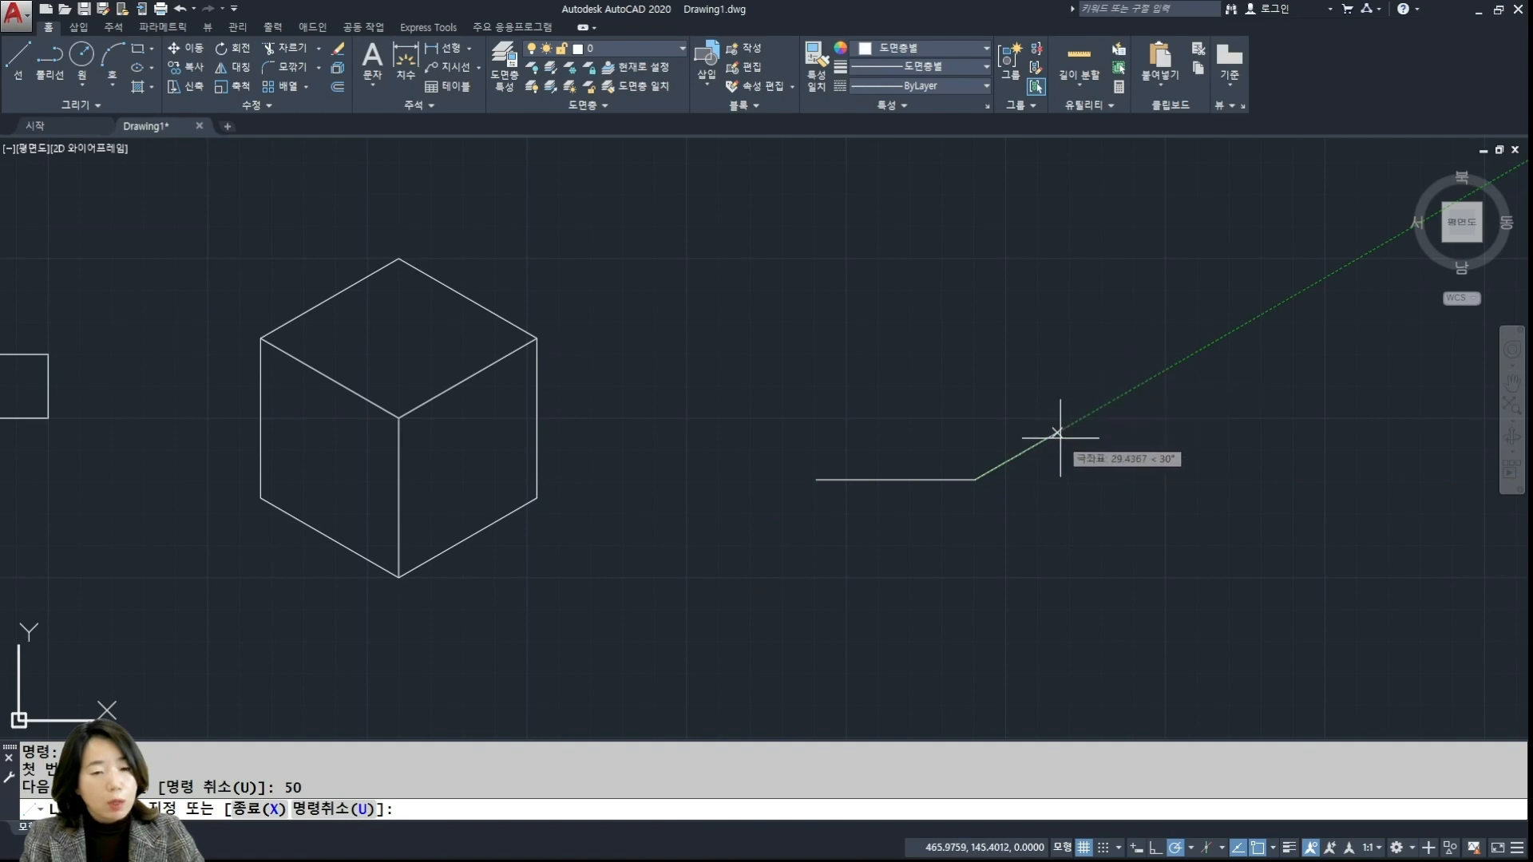
{"action": "scroll", "coordinate": [1115, 396], "scroll_direction": "up", "scroll_amount": 2}
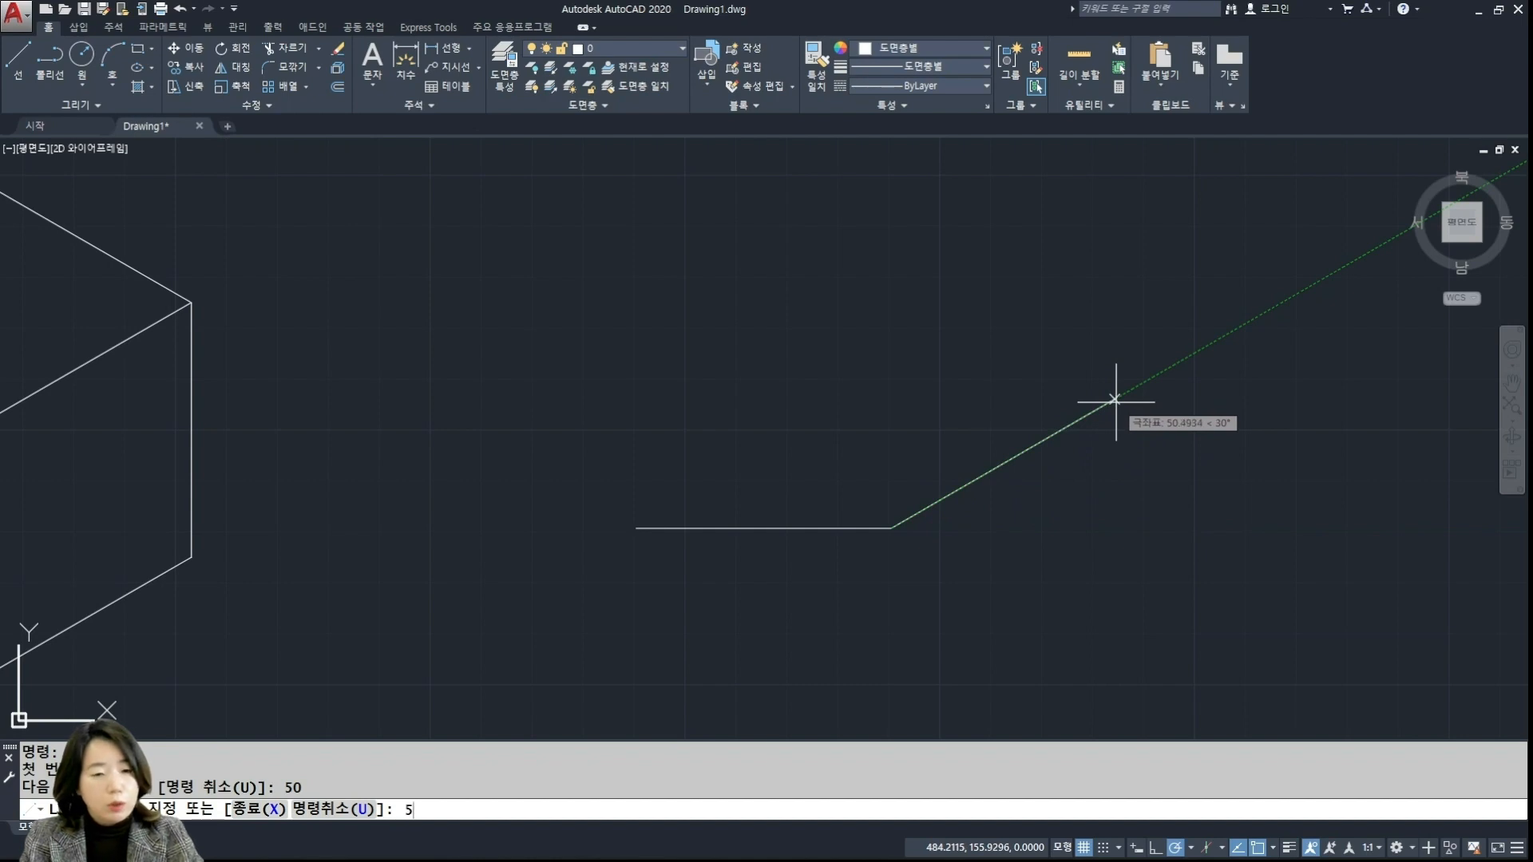
{"action": "type", "text": "0"}
{"action": "key", "text": "Return"}
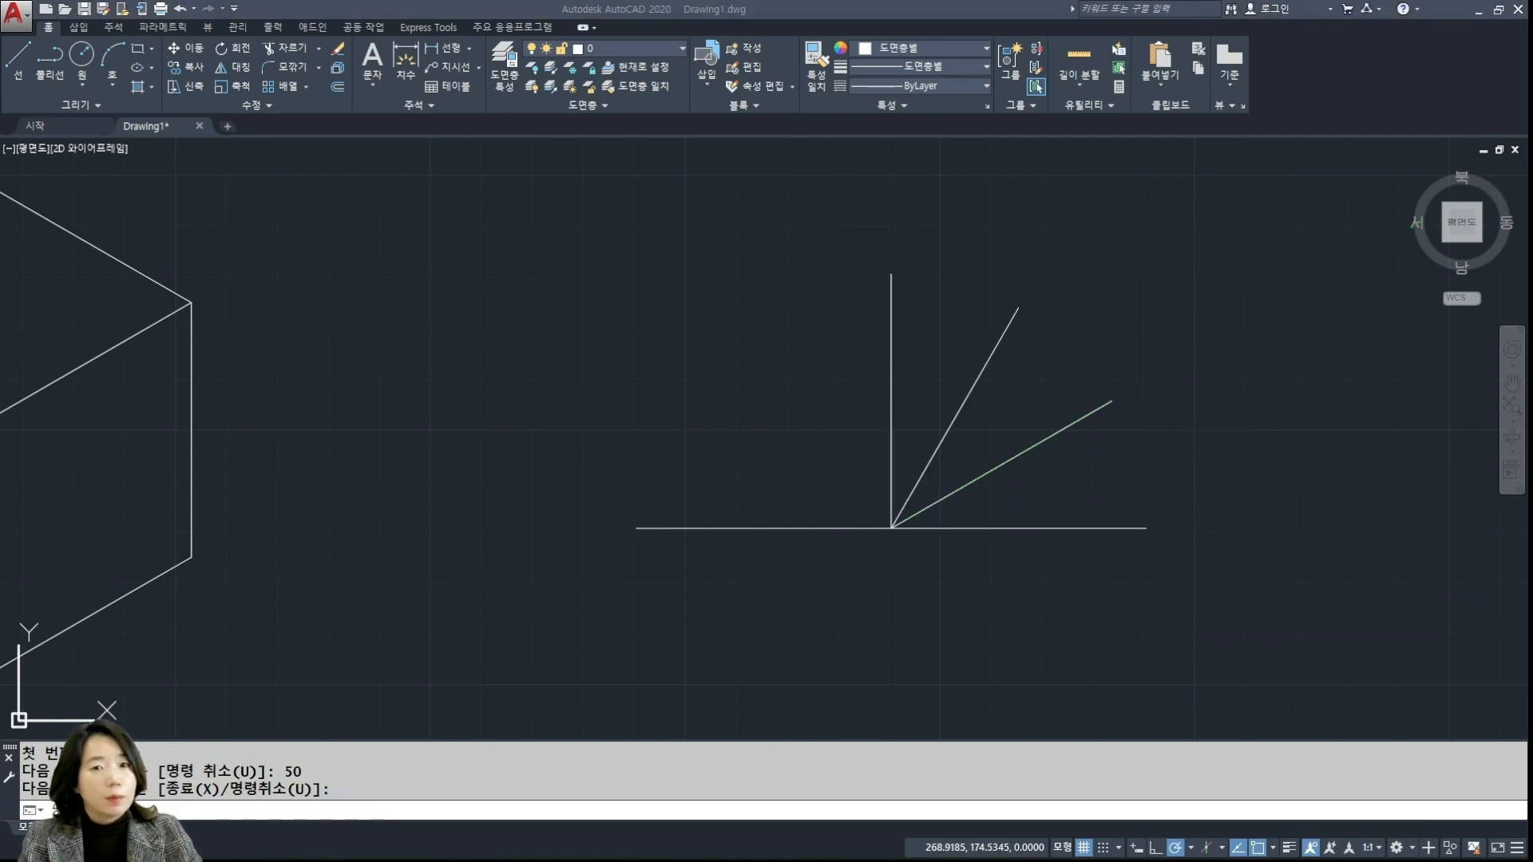
Switch to the exercise PDF 04_좌표연습예제.pdf and examine the length and angular spacing of the fan of lines
{"action": "key", "text": "alt+Tab"}
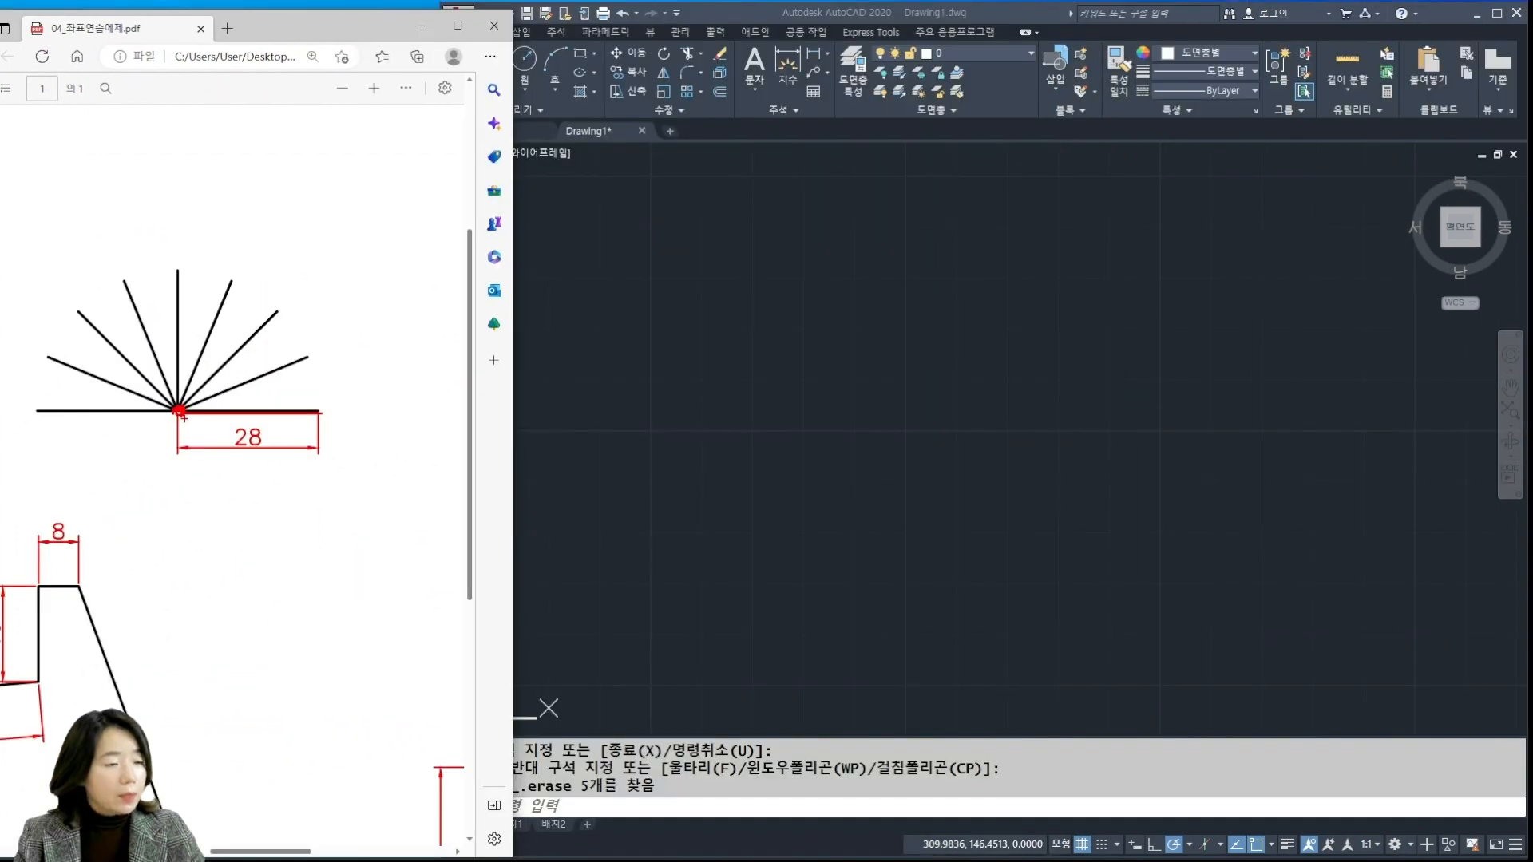
{"action": "left_click_drag", "start_coordinate": [230, 428], "coordinate": [281, 463]}
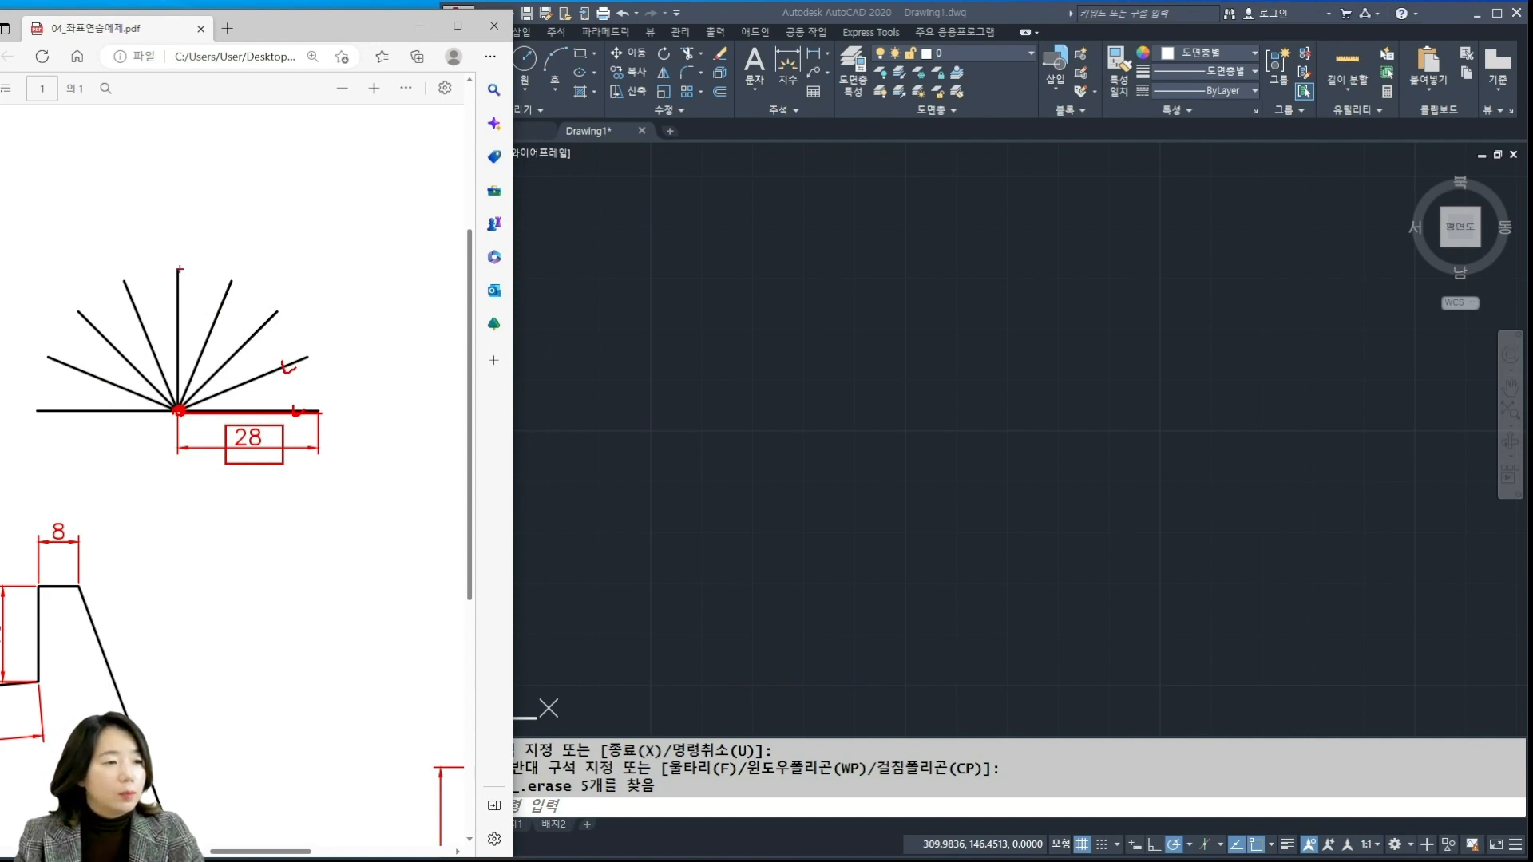
{"action": "left_click_drag", "start_coordinate": [180, 269], "coordinate": [179, 411]}
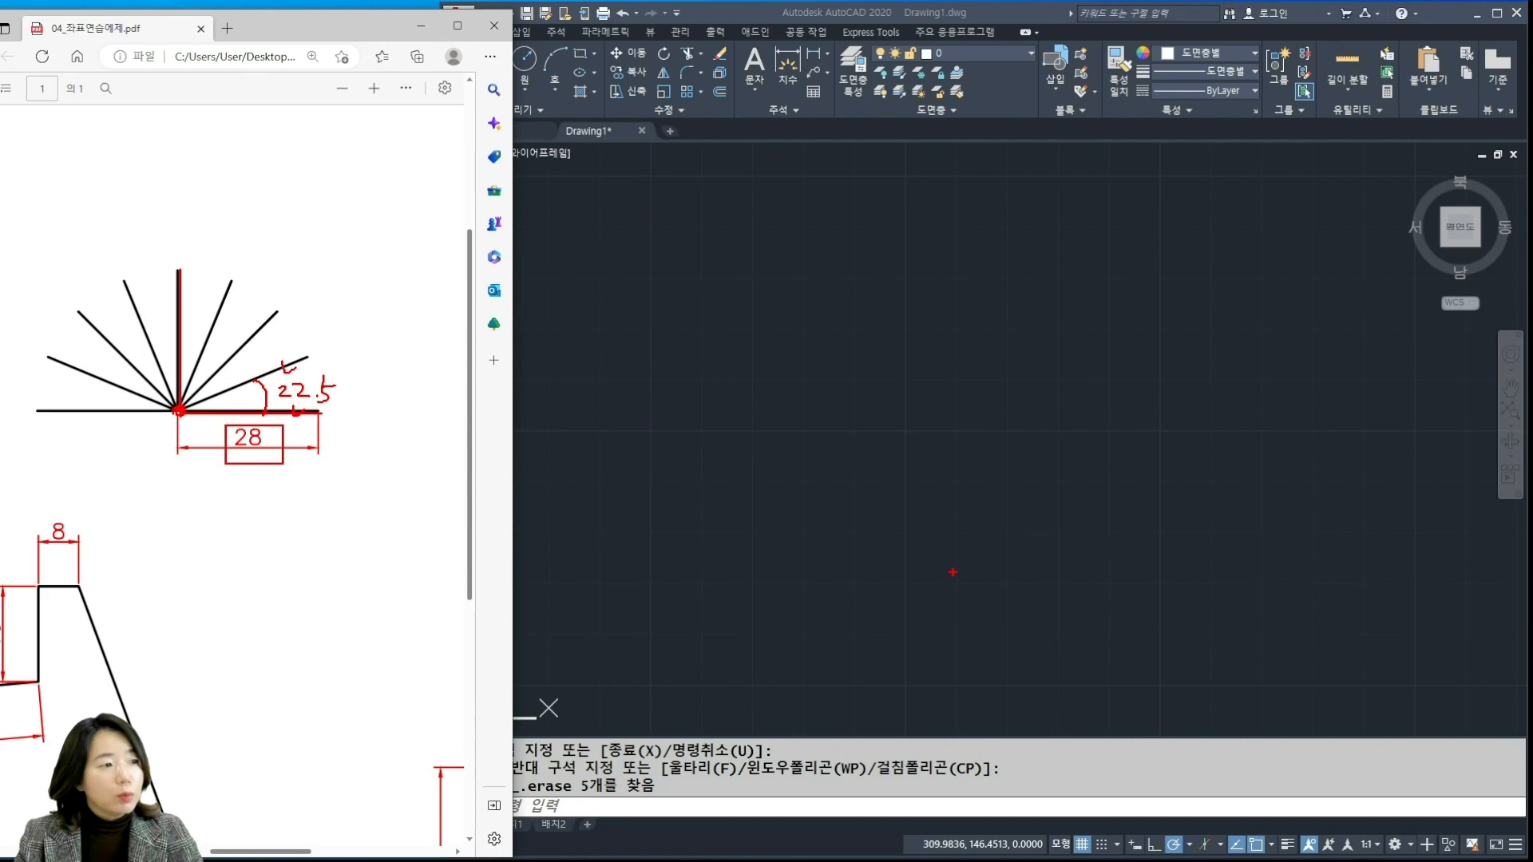
{"action": "key", "text": "Escape"}
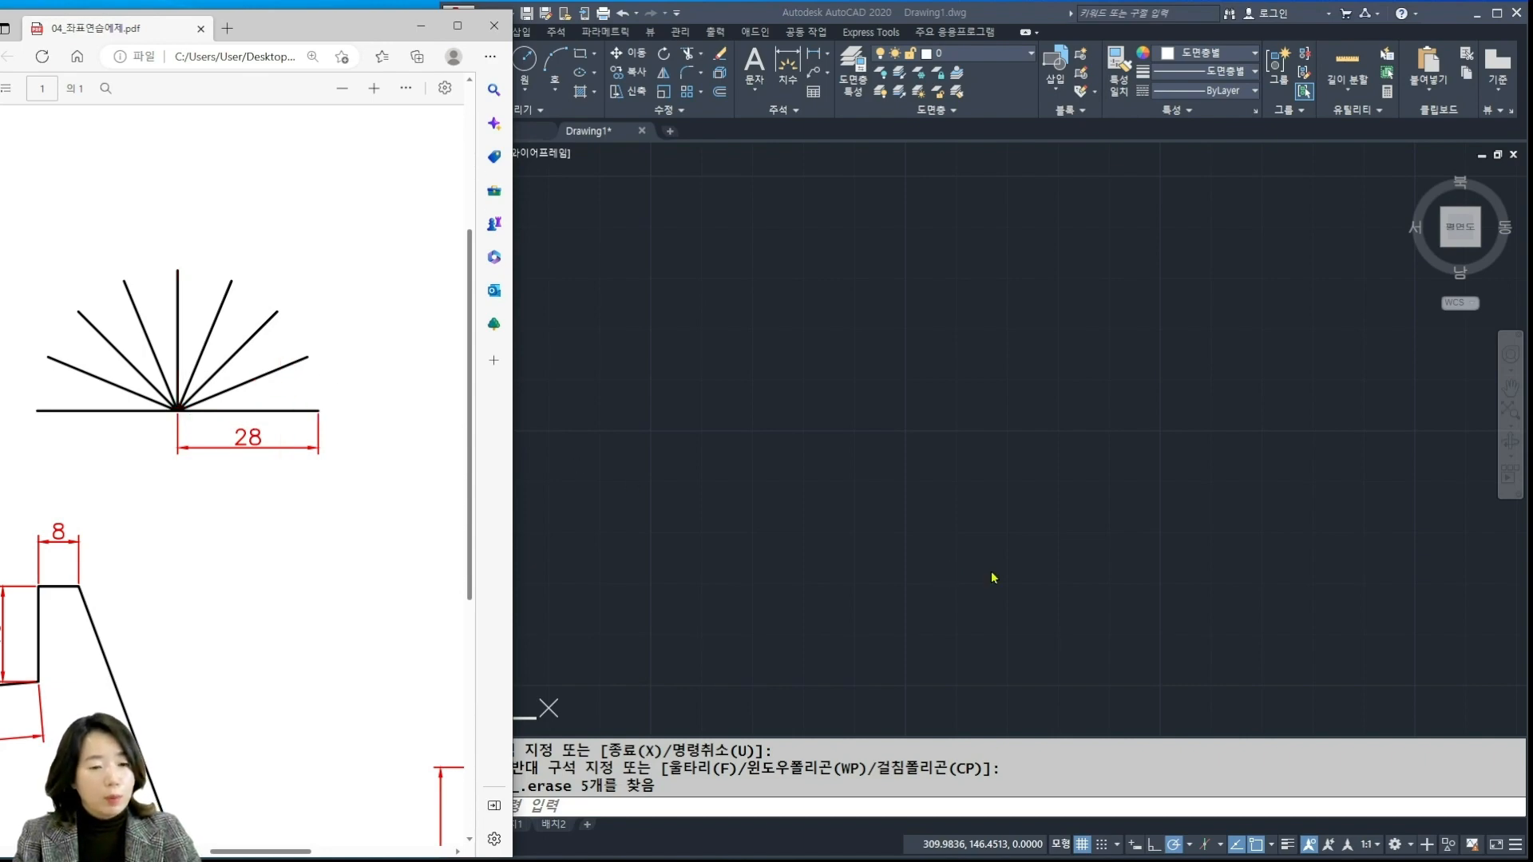
Set the polar tracking angle increment to 22.5° in the drafting settings
{"action": "right_click", "coordinate": [1172, 848]}
{"action": "left_click", "coordinate": [1197, 824]}
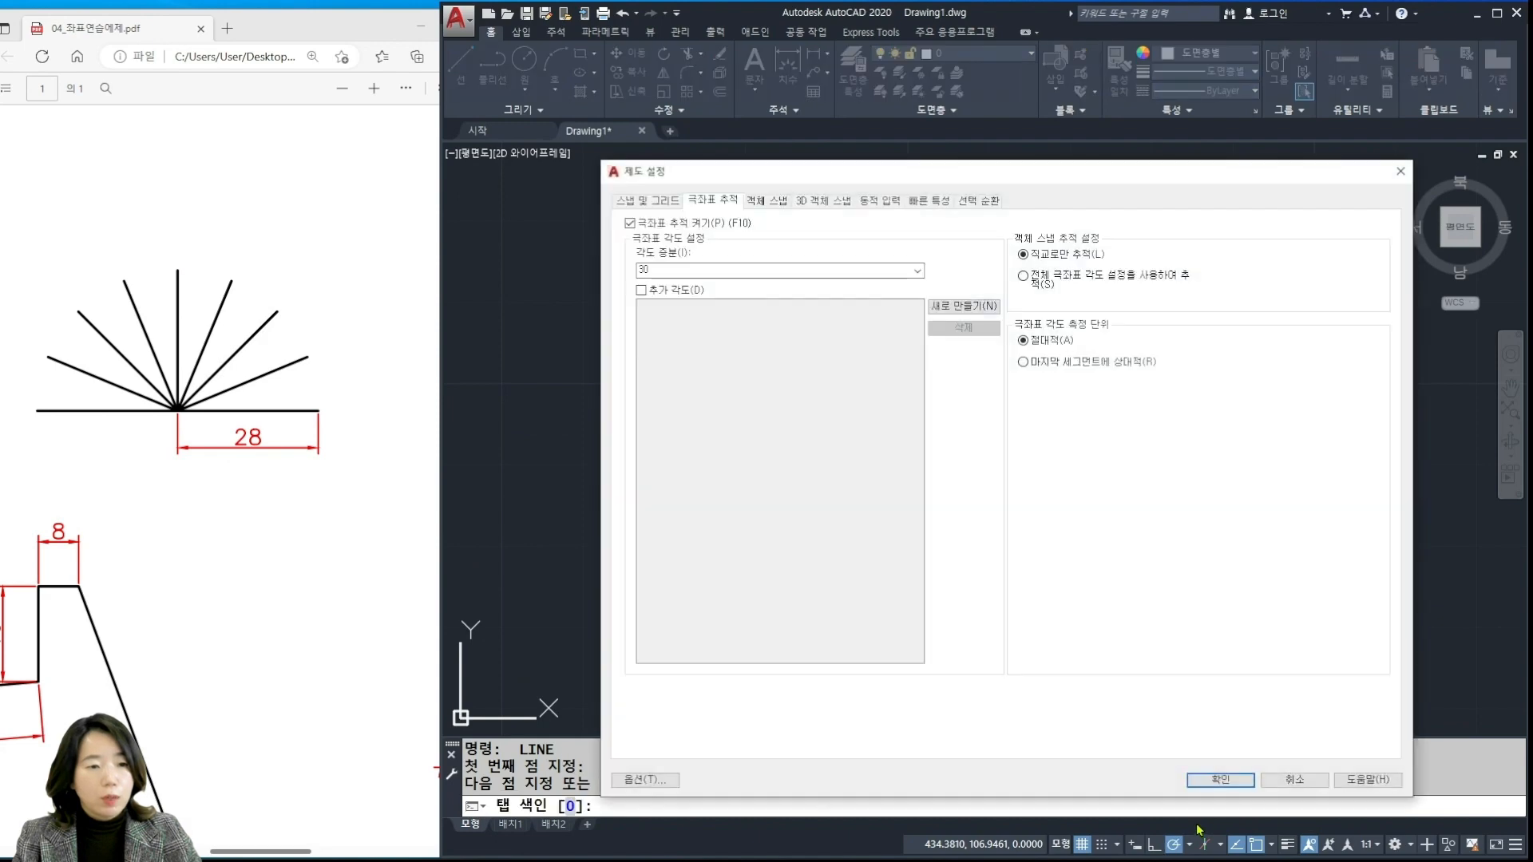
{"action": "double_click", "coordinate": [644, 270]}
{"action": "type", "text": "22.5"}
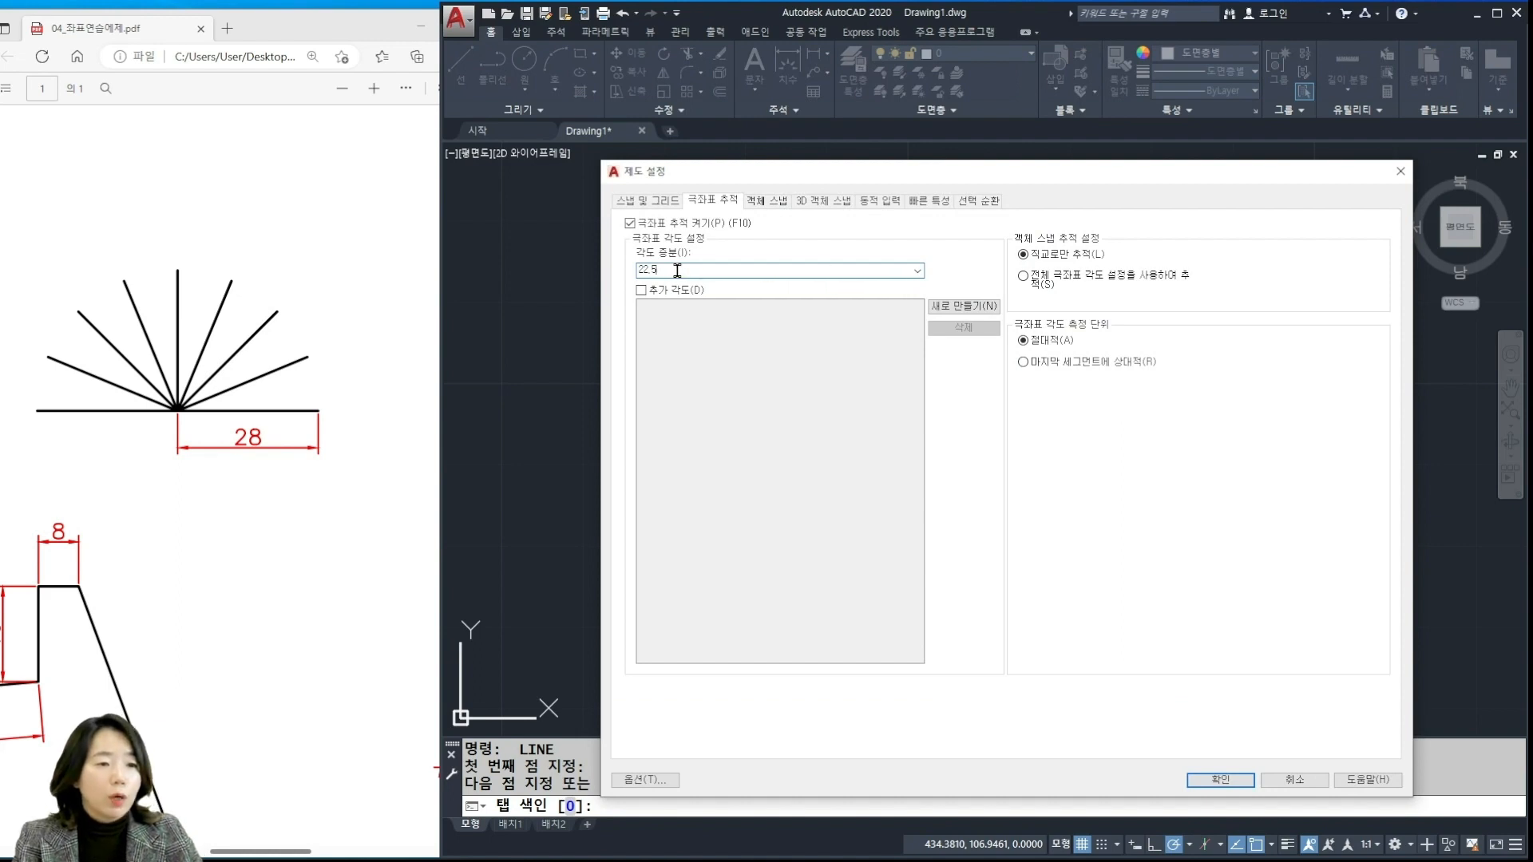
Add 22.5° as an additional polar angle, turn additional angles off again and apply the drafting settings
{"action": "left_click", "coordinate": [640, 291]}
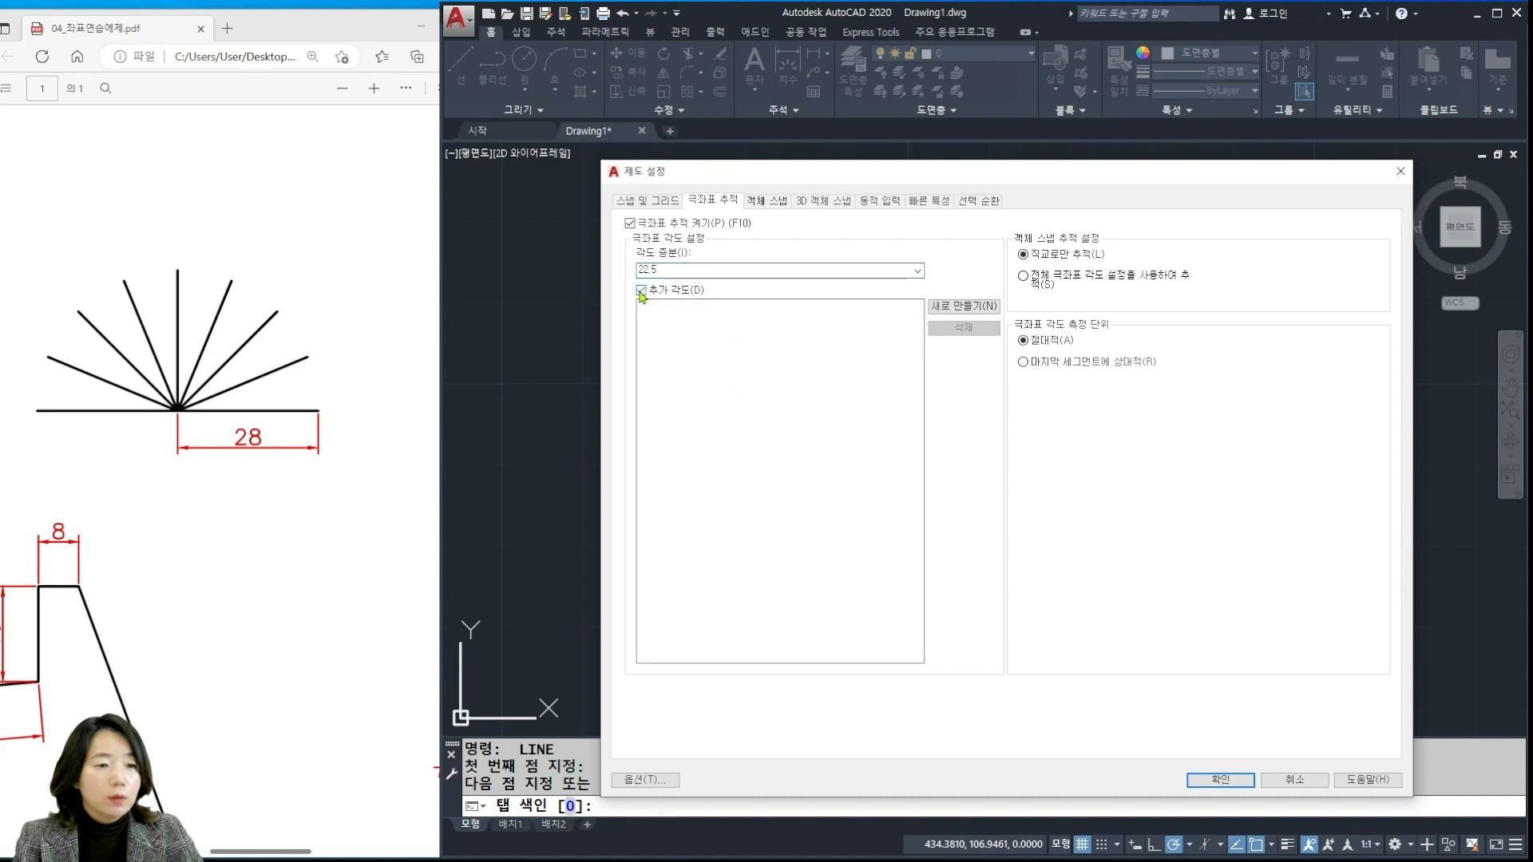
{"action": "left_click", "coordinate": [951, 310]}
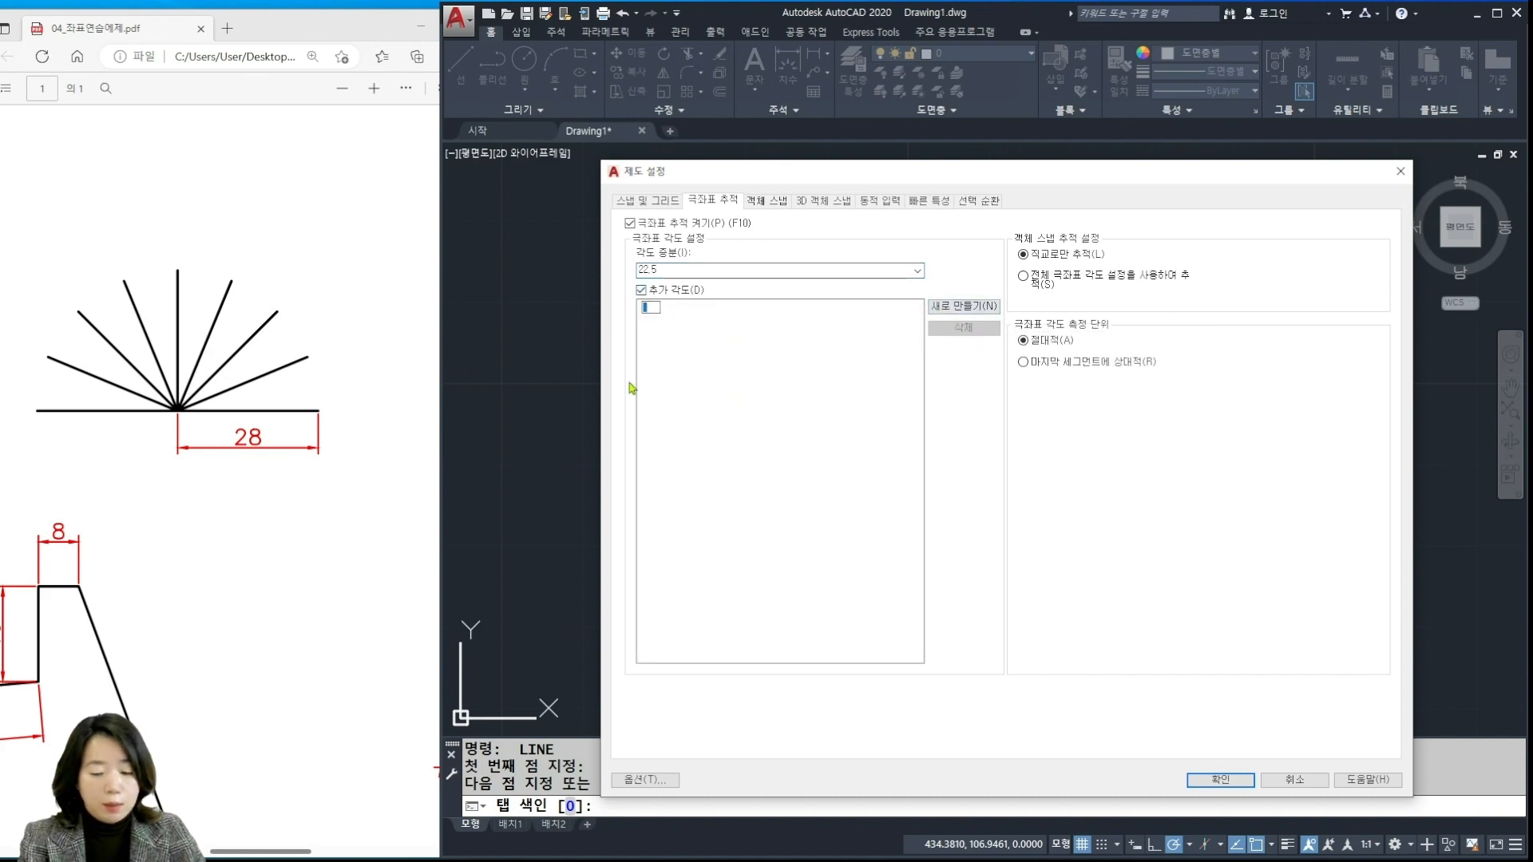
{"action": "type", "text": "22."}
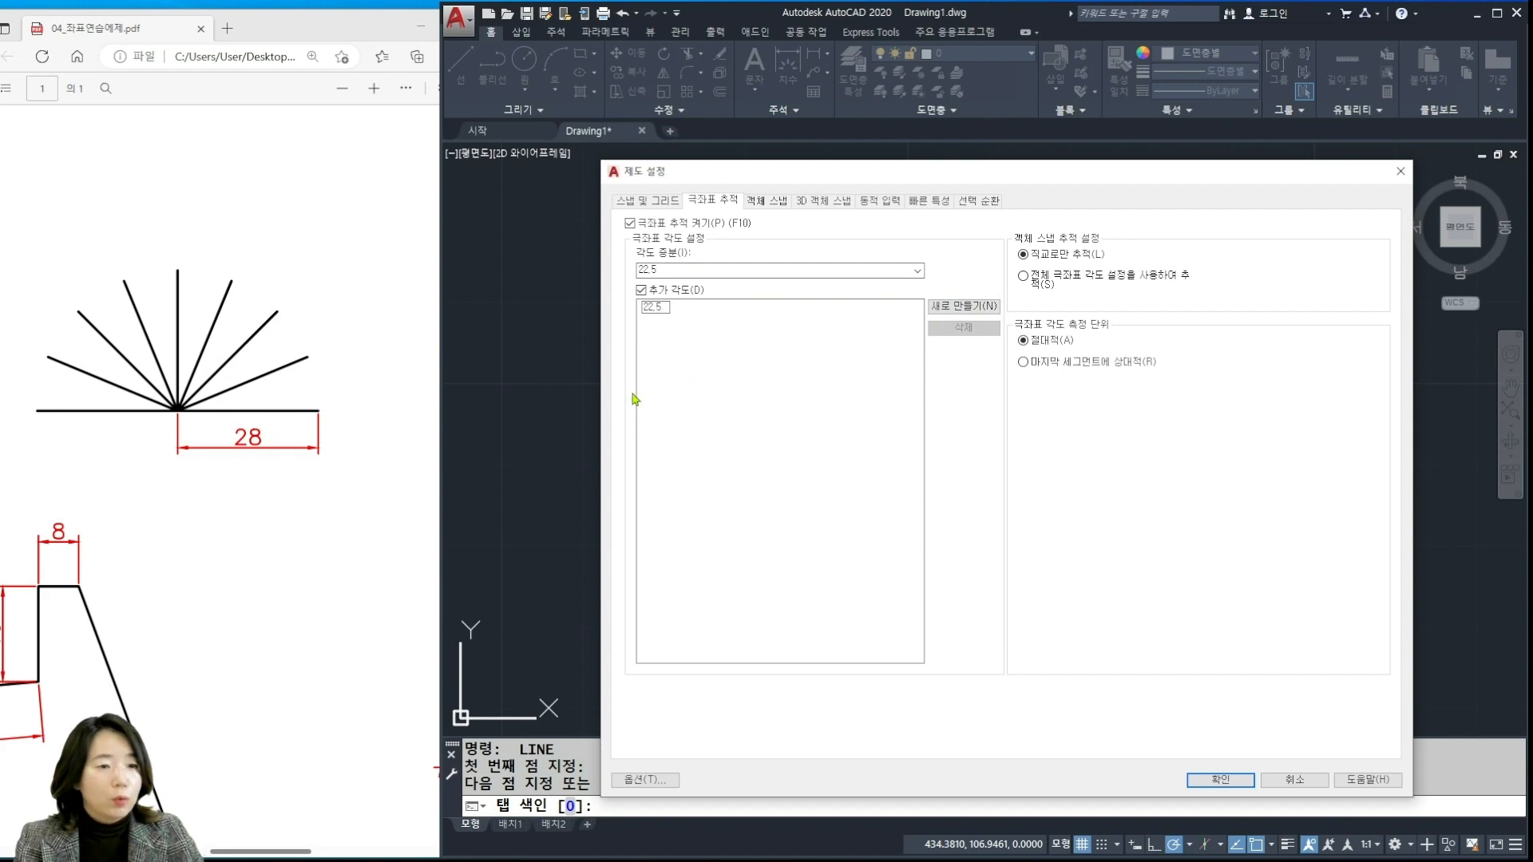
{"action": "type", "text": "5"}
{"action": "key", "text": "Return"}
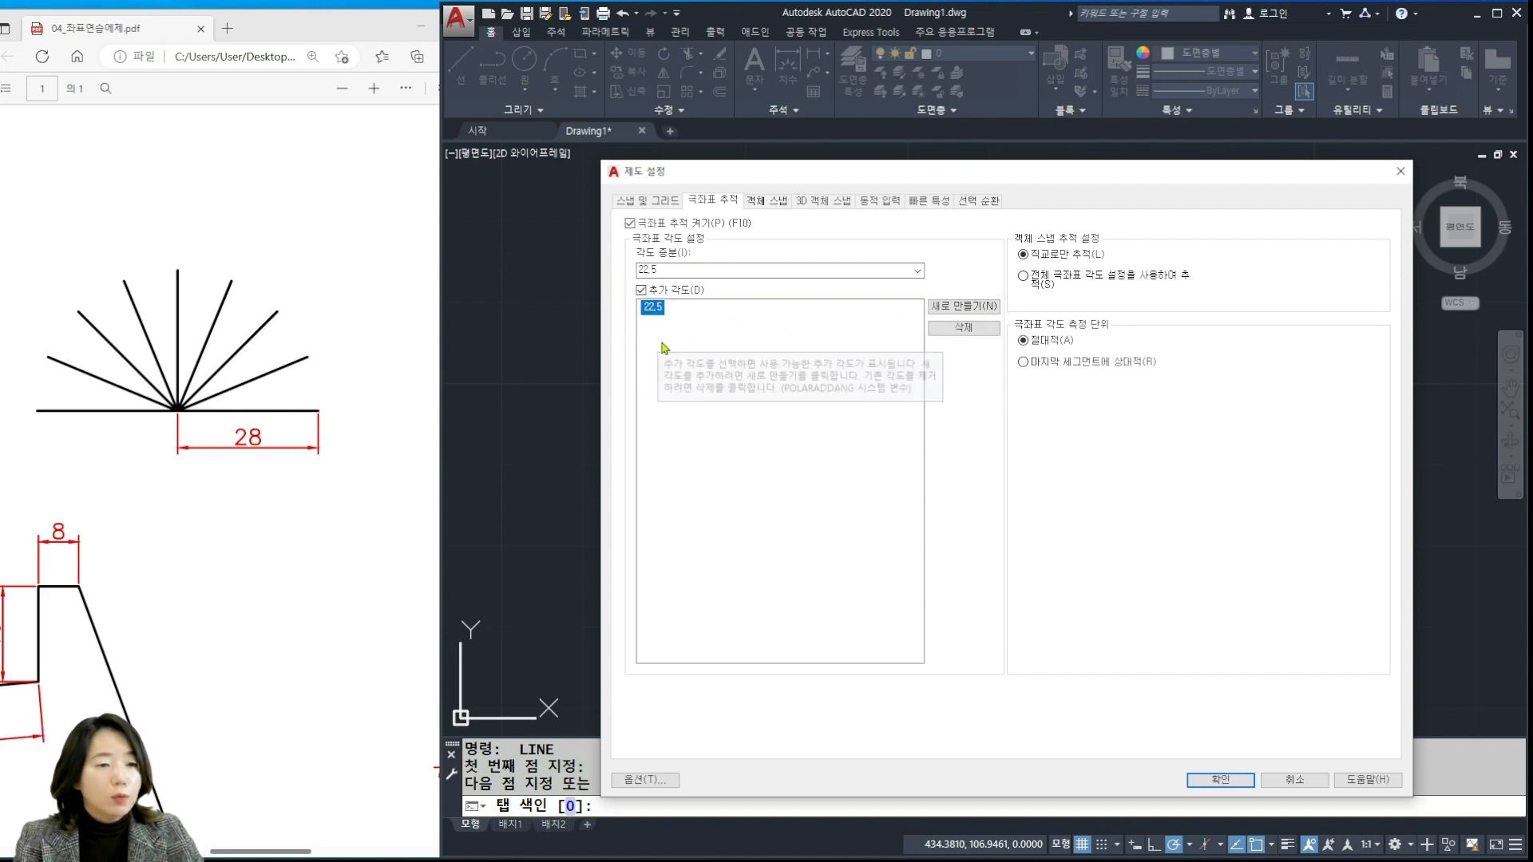
{"action": "left_click", "coordinate": [665, 348]}
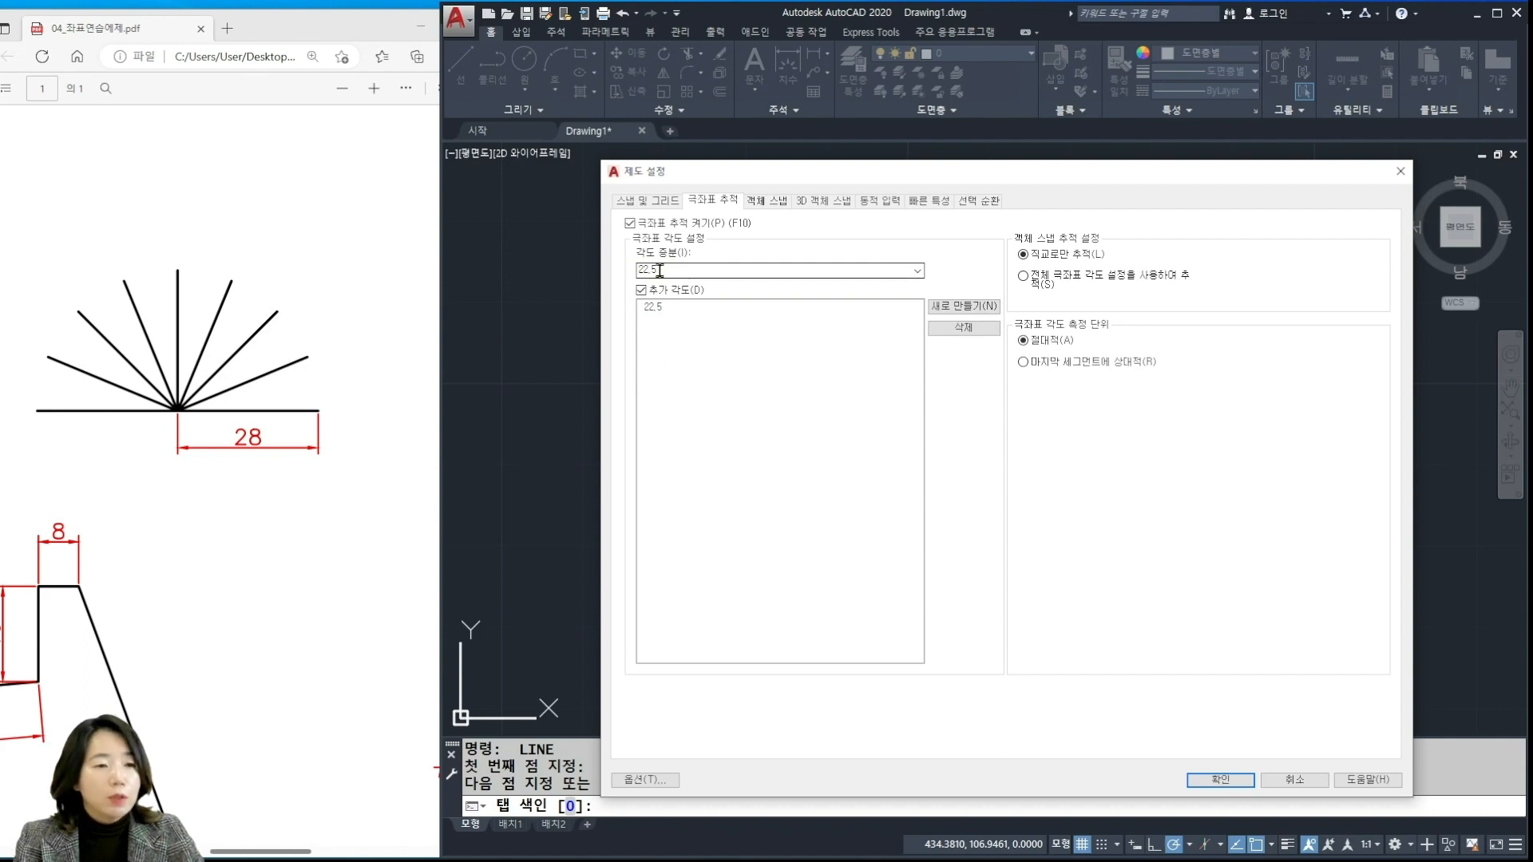
{"action": "left_click", "coordinate": [641, 291]}
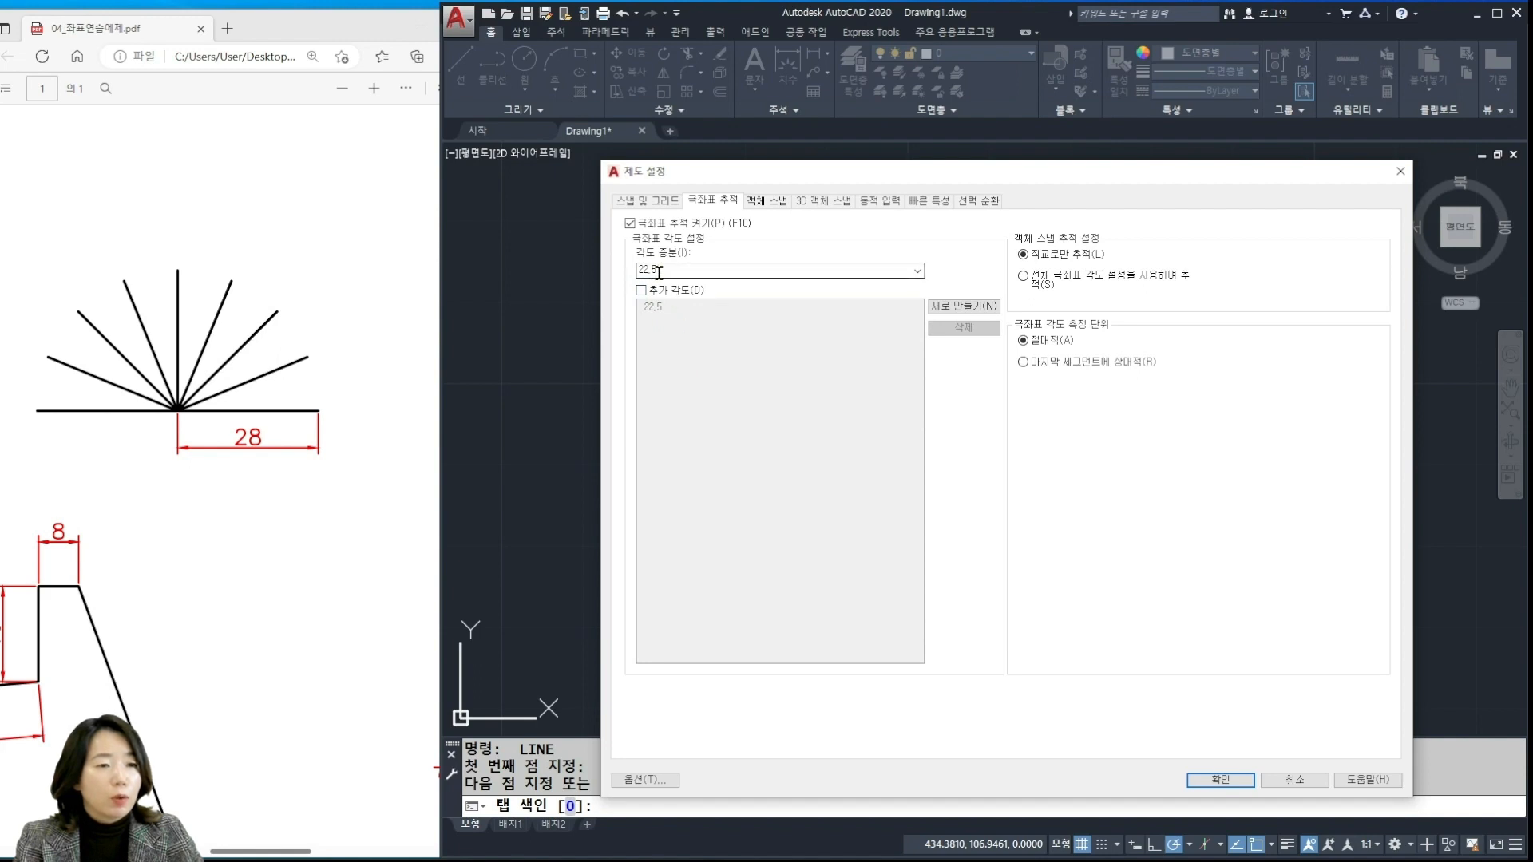
{"action": "left_click", "coordinate": [1232, 781]}
Try an inclined line from the left end of the horizontal line to check its polar angle, and cancel it
{"action": "type", "text": "l"}
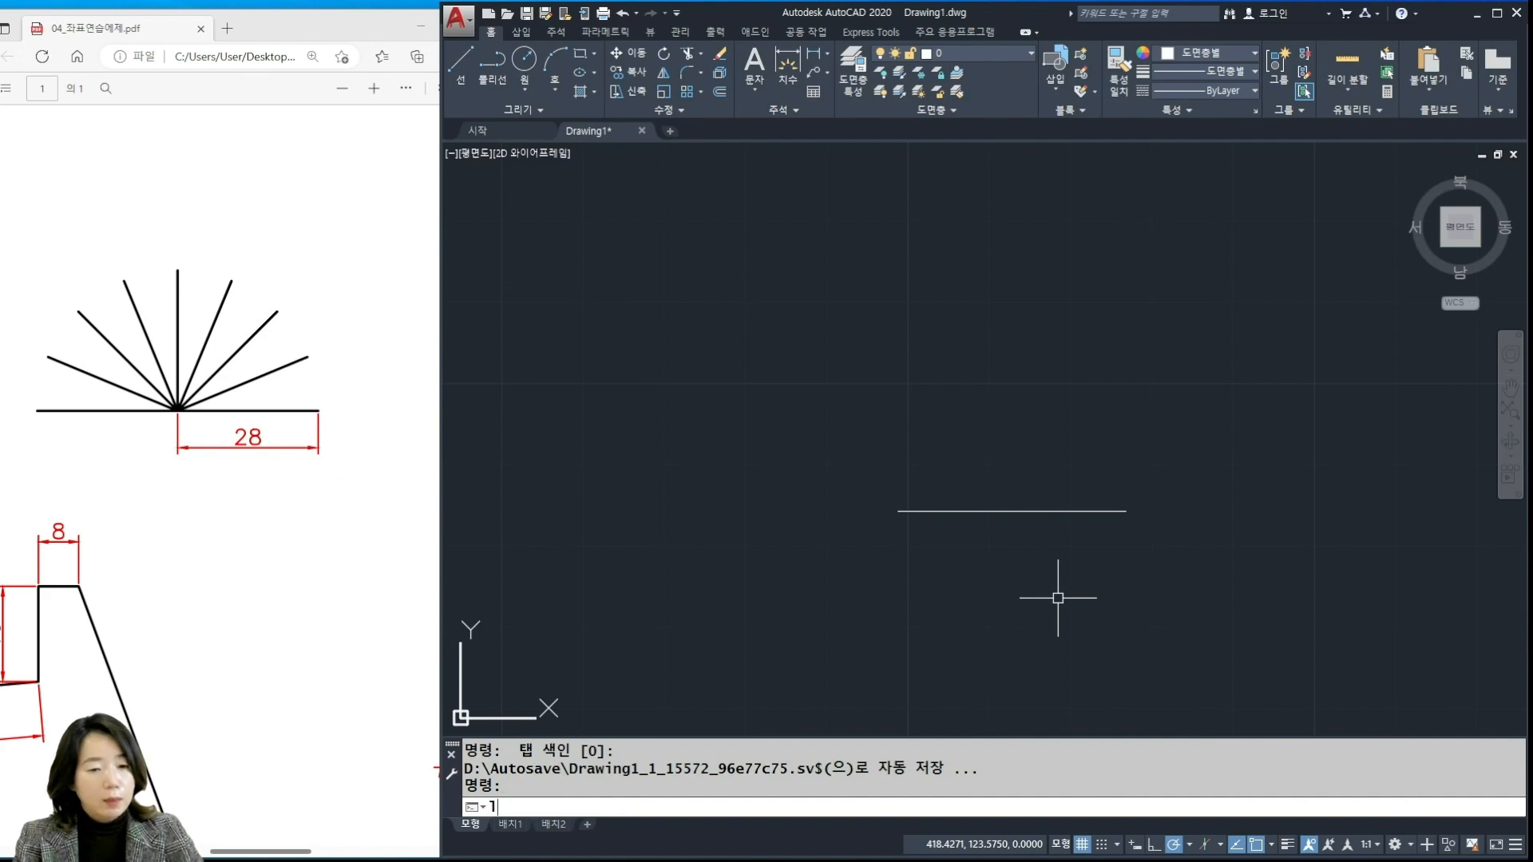
{"action": "key", "text": "Return"}
{"action": "left_click", "coordinate": [899, 511]}
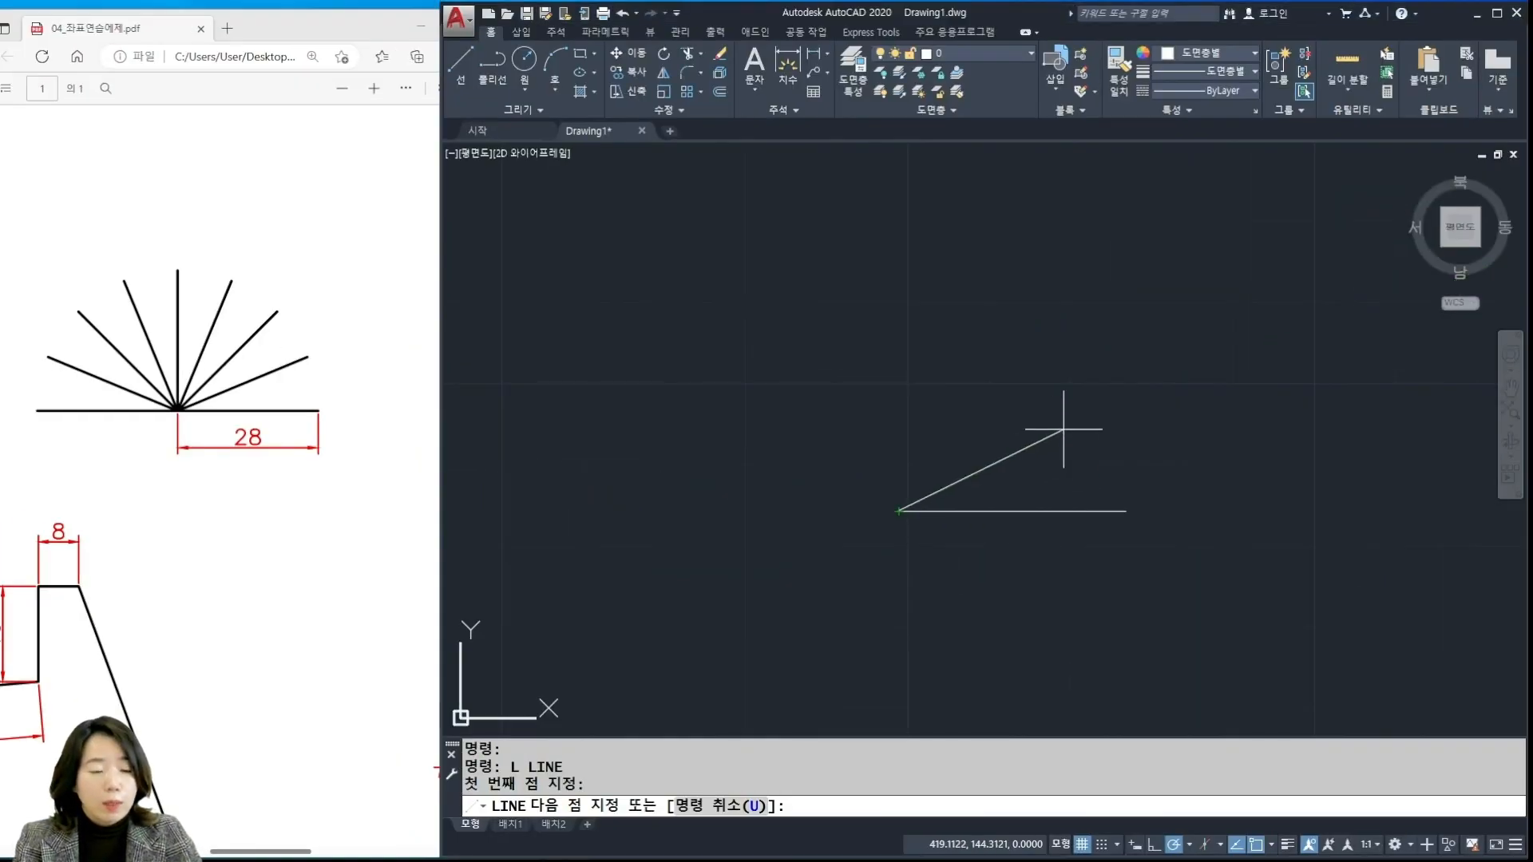
{"action": "key", "text": "Escape"}
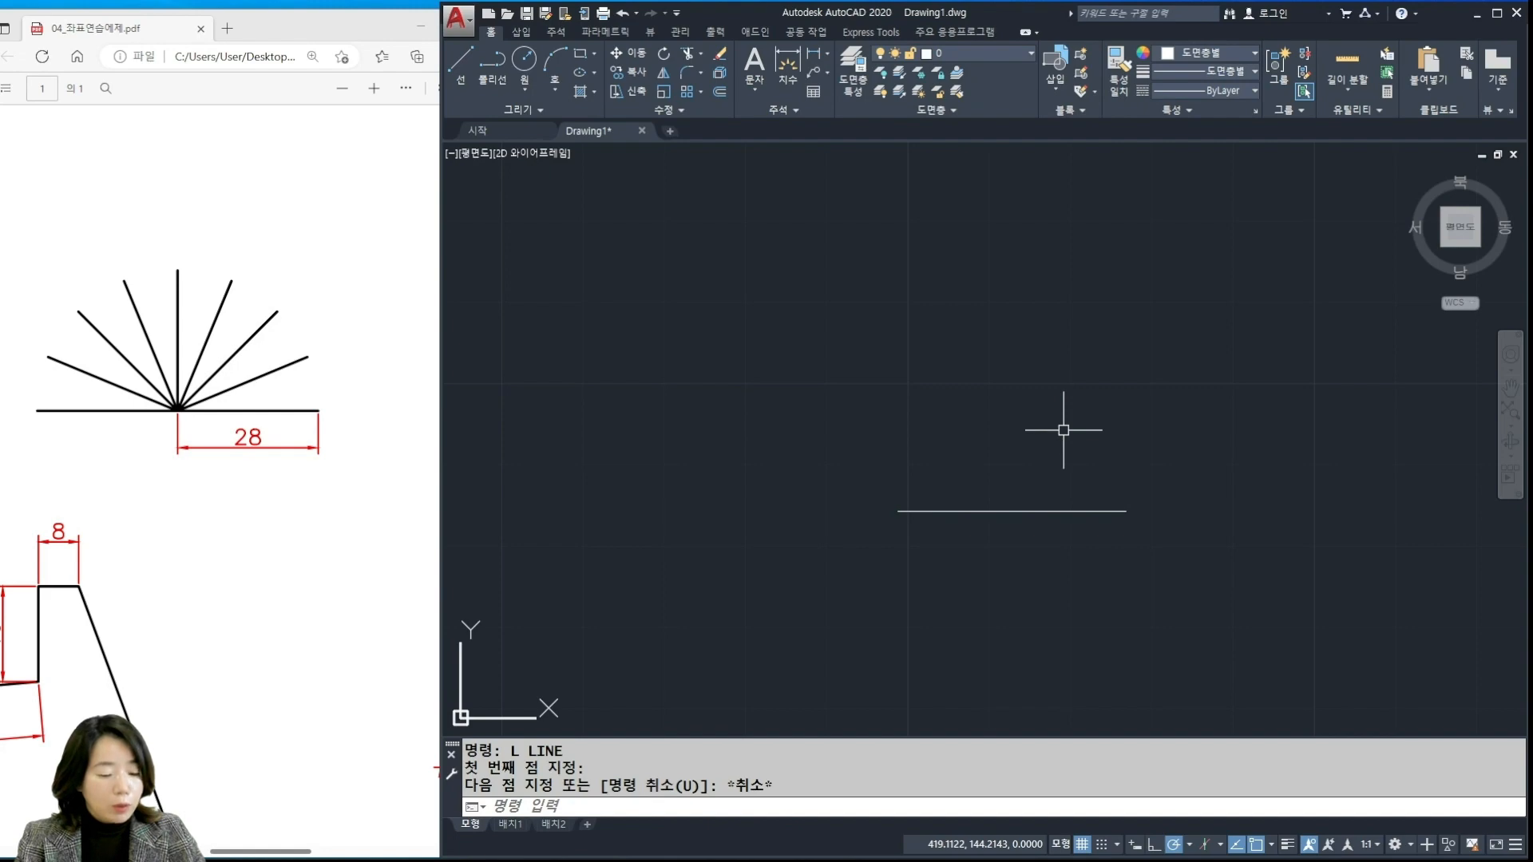
Set the angle precision to 0.0 in the drawing units with the UNITS command
{"action": "type", "text": "UNIt"}
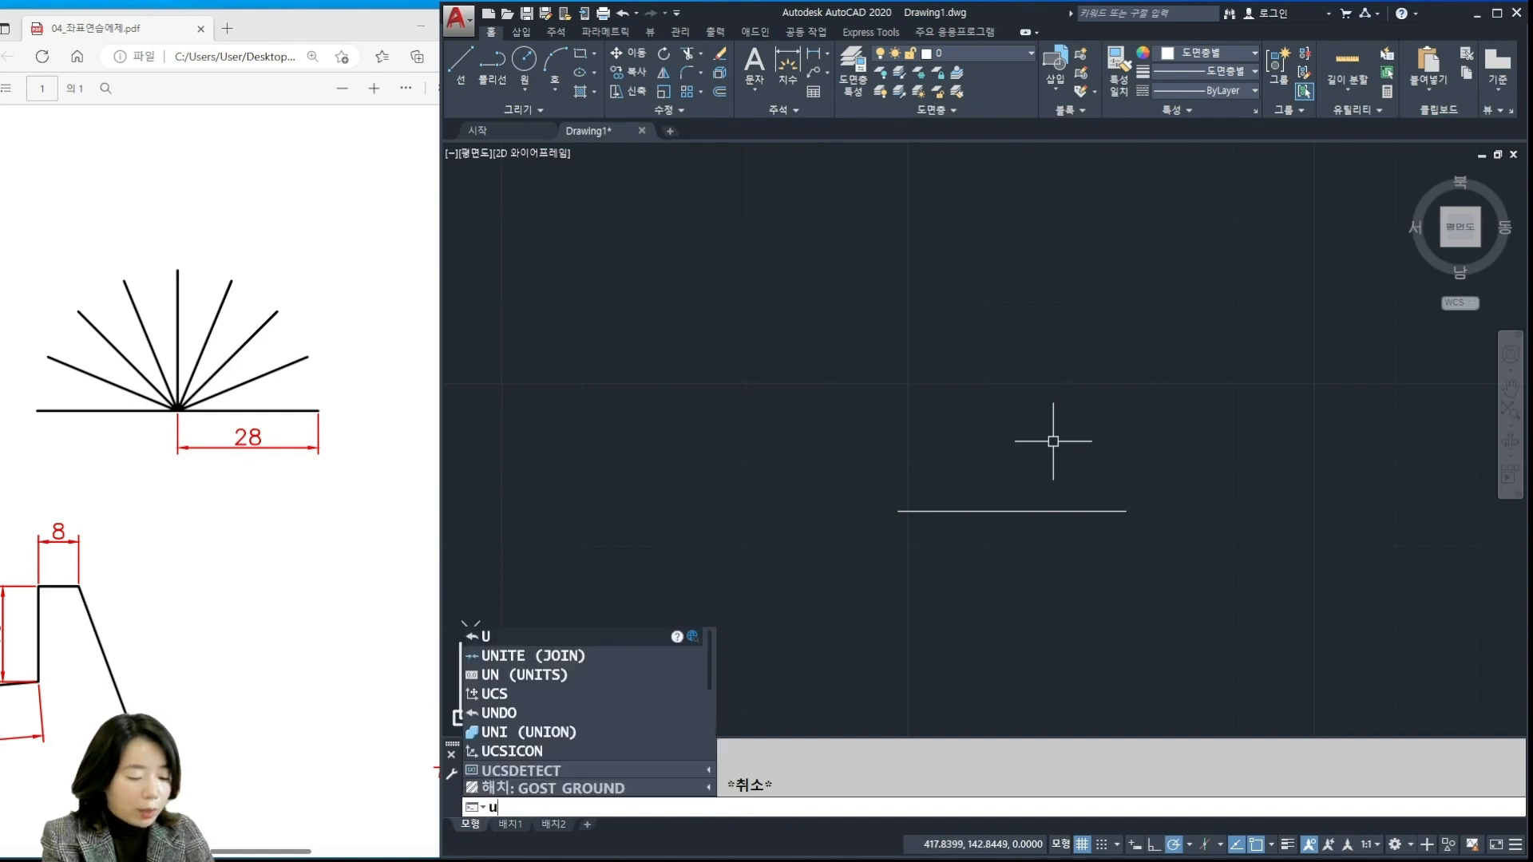
{"action": "type", "text": "S"}
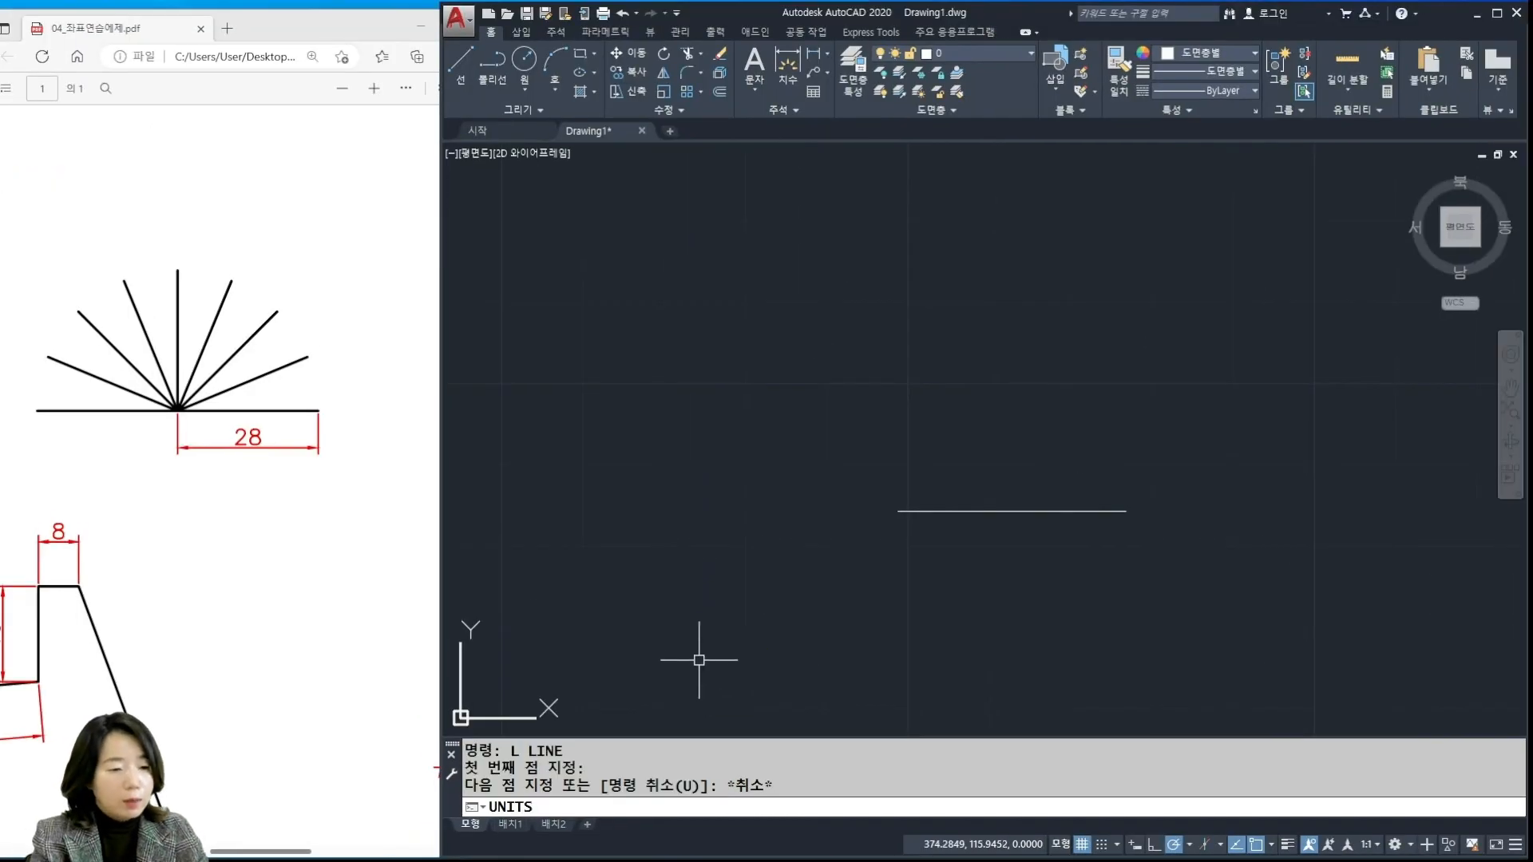
{"action": "key", "text": "Return"}
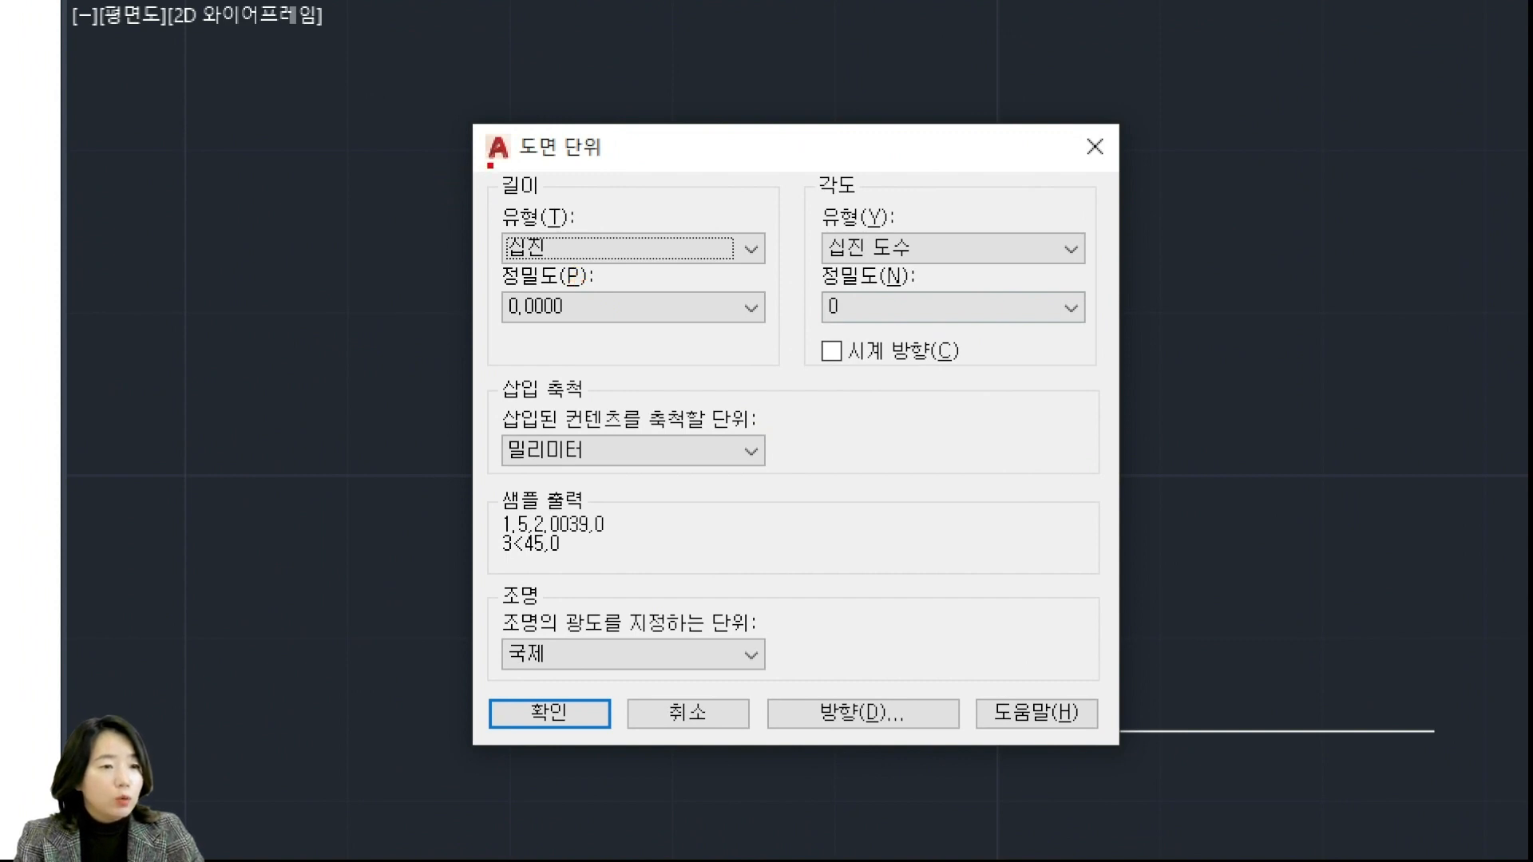
{"action": "mouse_move", "coordinate": [490, 165]}
{"action": "left_mouse_down"}
{"action": "mouse_move", "coordinate": [669, 339]}
{"action": "mouse_move", "coordinate": [711, 344]}
{"action": "left_mouse_up"}
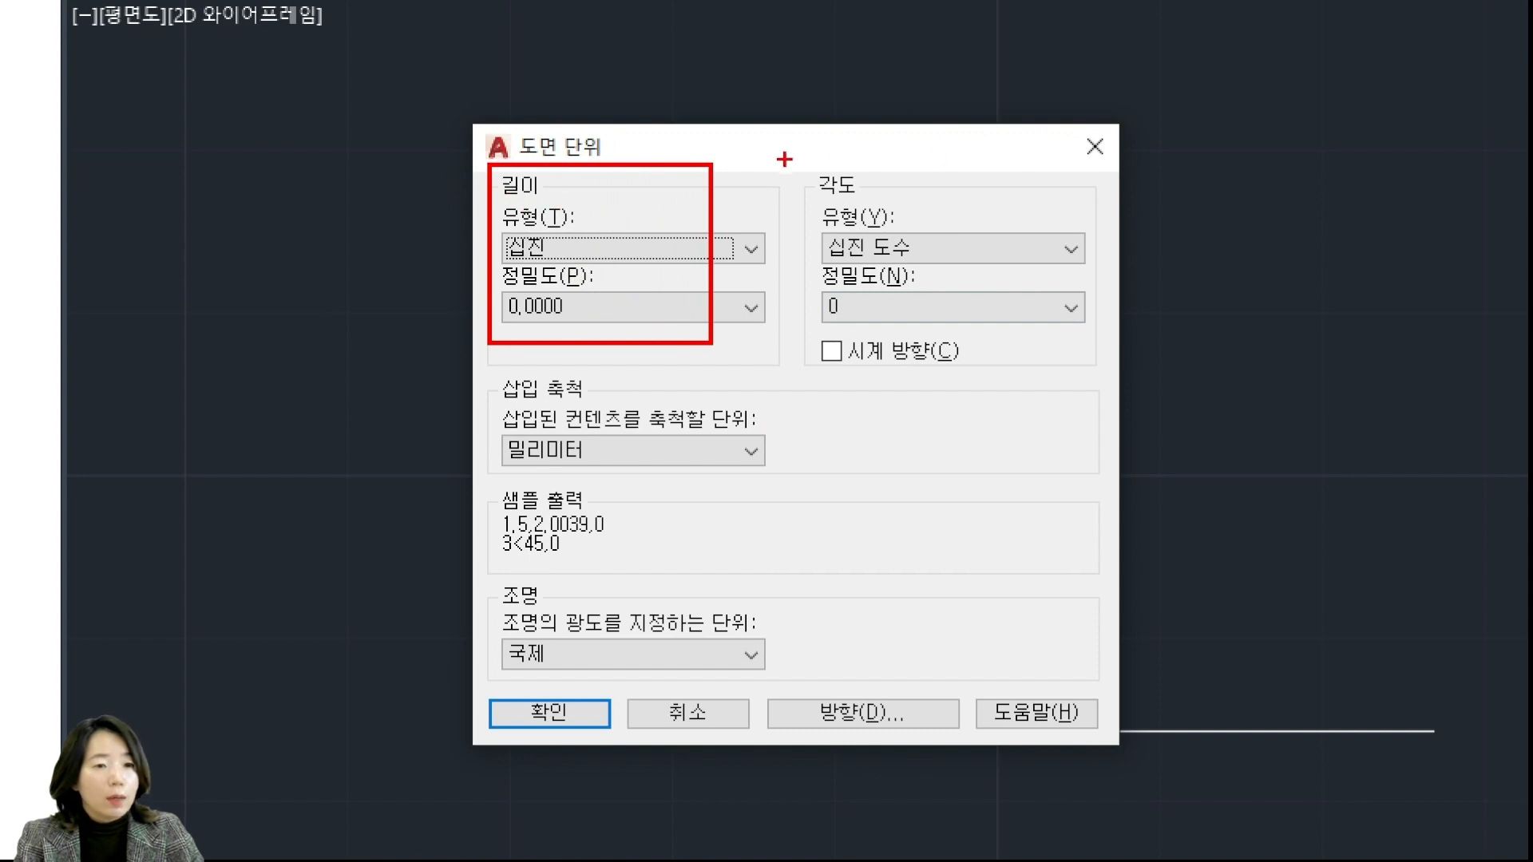
{"action": "mouse_move", "coordinate": [802, 166]}
{"action": "left_mouse_down"}
{"action": "mouse_move", "coordinate": [946, 323]}
{"action": "mouse_move", "coordinate": [1081, 366]}
{"action": "mouse_move", "coordinate": [1108, 354]}
{"action": "mouse_move", "coordinate": [1097, 340]}
{"action": "left_mouse_up"}
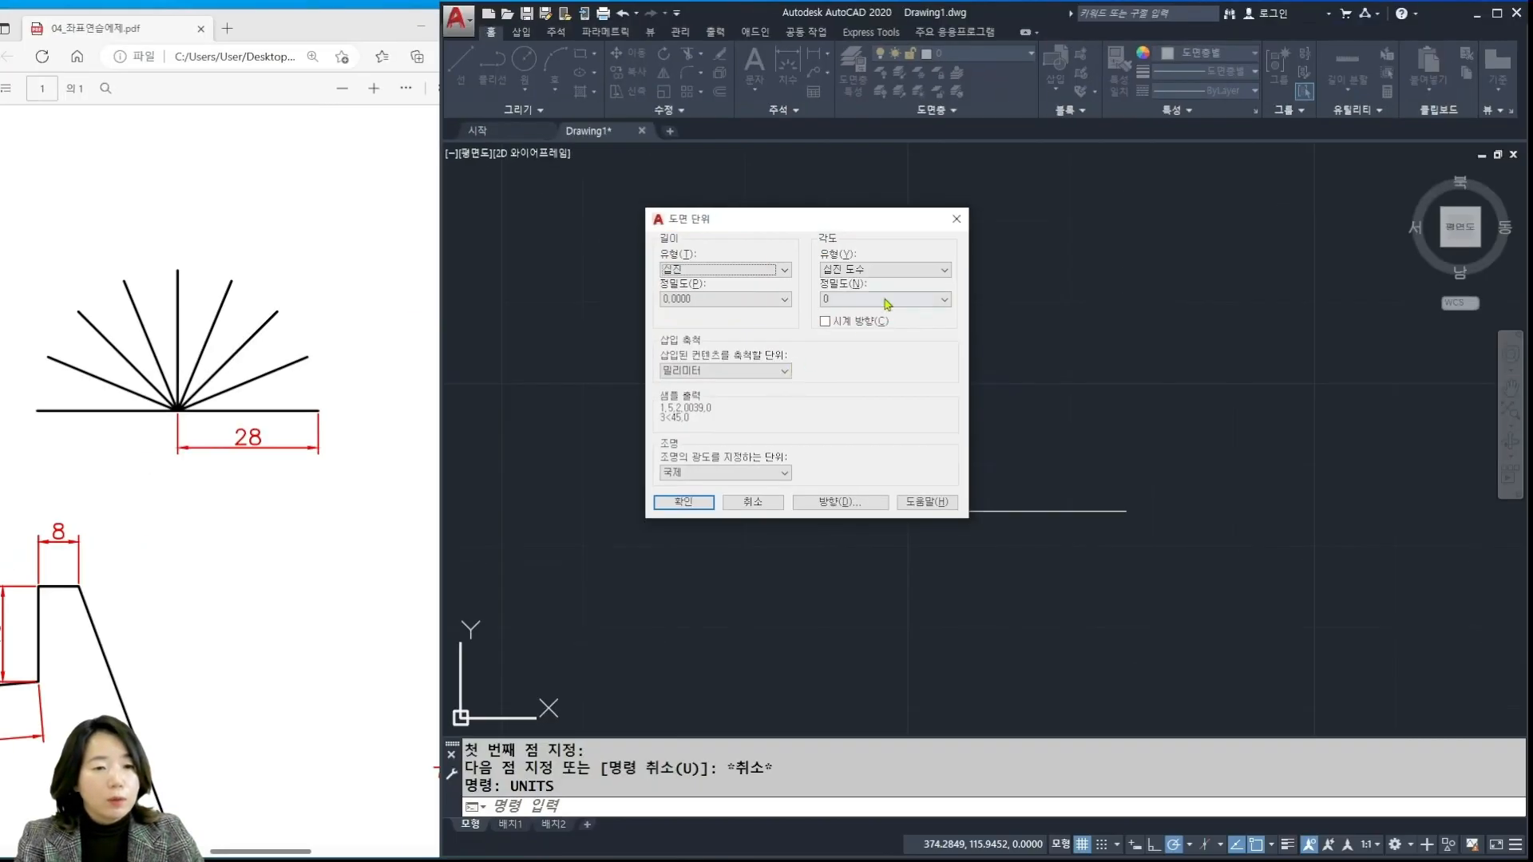
{"action": "left_click", "coordinate": [886, 300]}
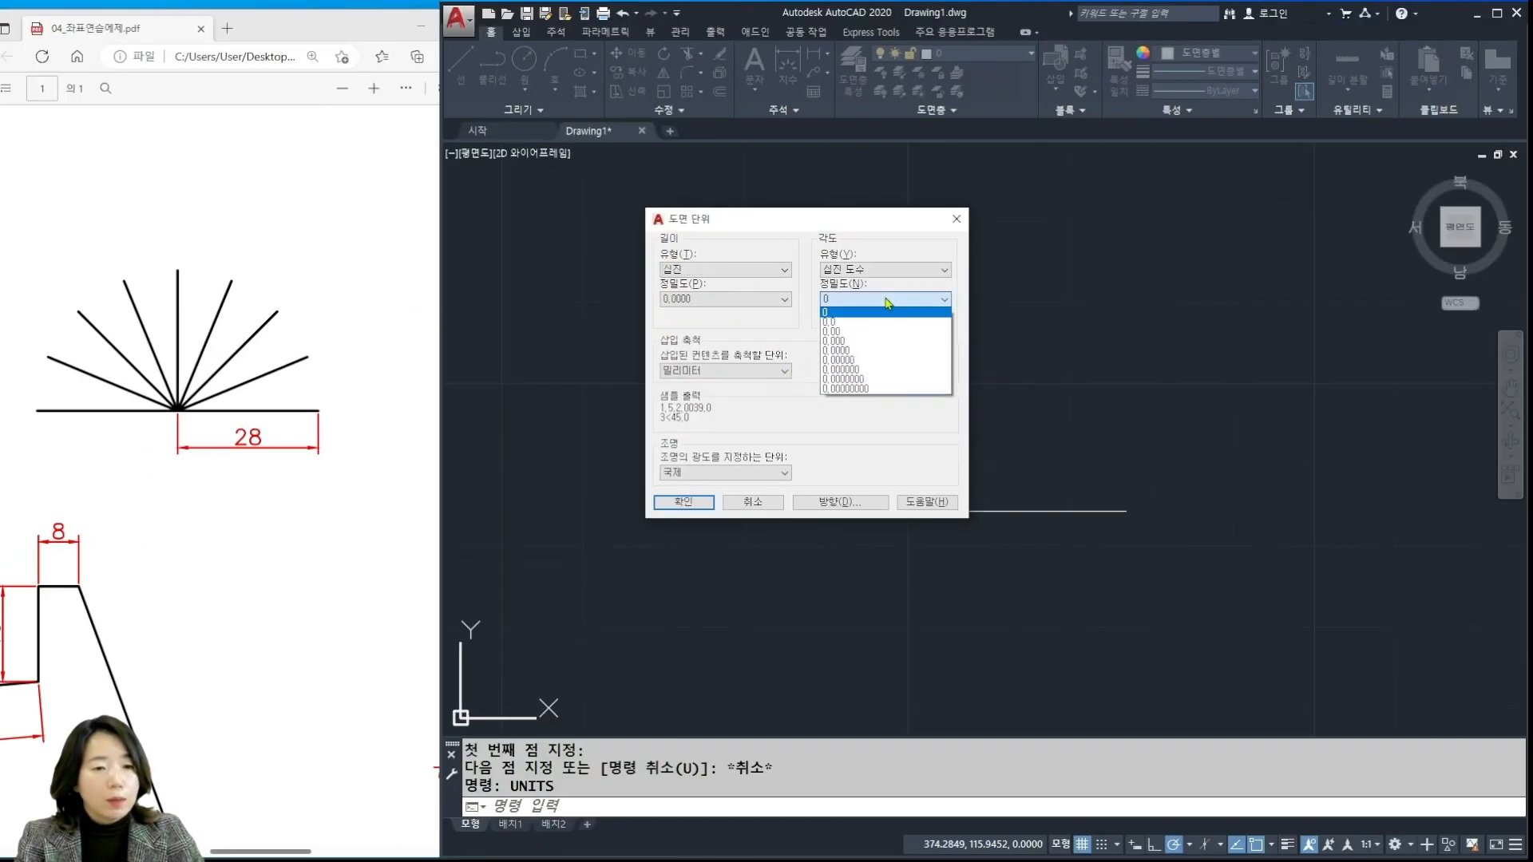
{"action": "left_click", "coordinate": [852, 323]}
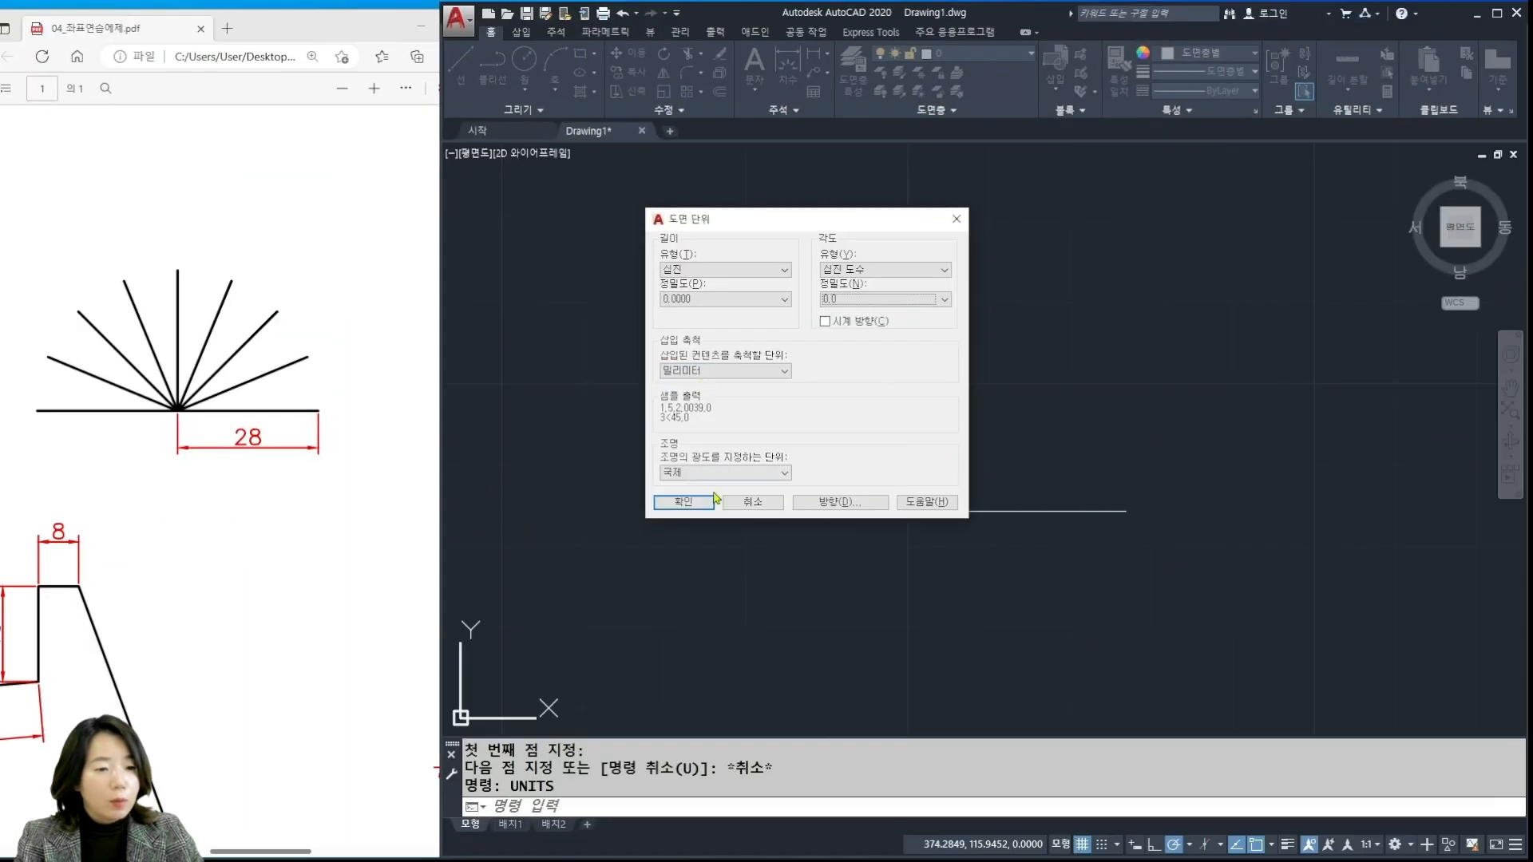
{"action": "left_click", "coordinate": [735, 695]}
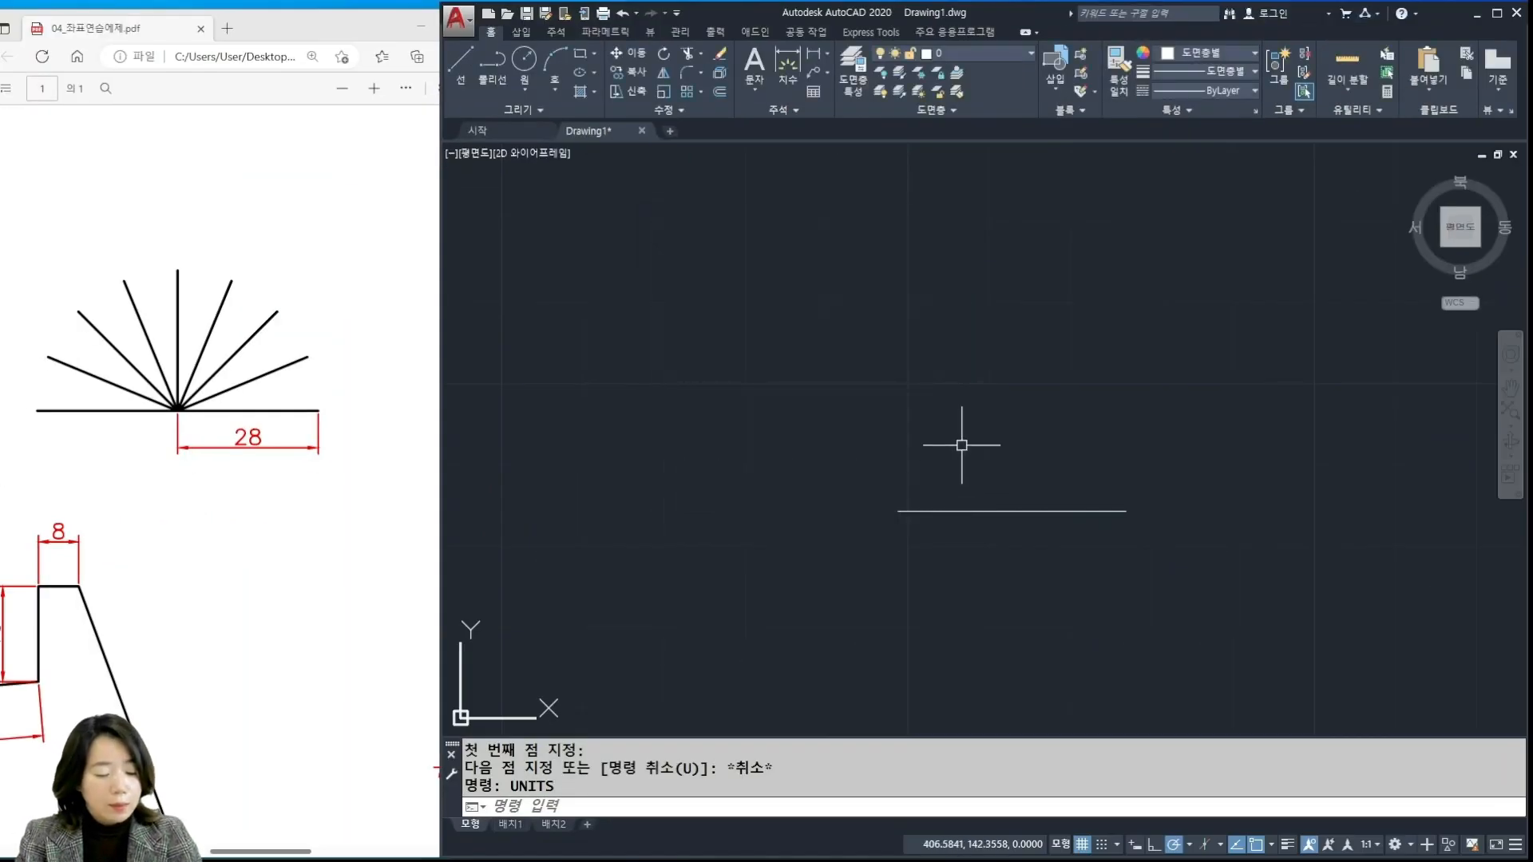
Draw a 28-unit line at 22.5° from the left end of the horizontal line
{"action": "type", "text": "L"}
{"action": "key", "text": "Return"}
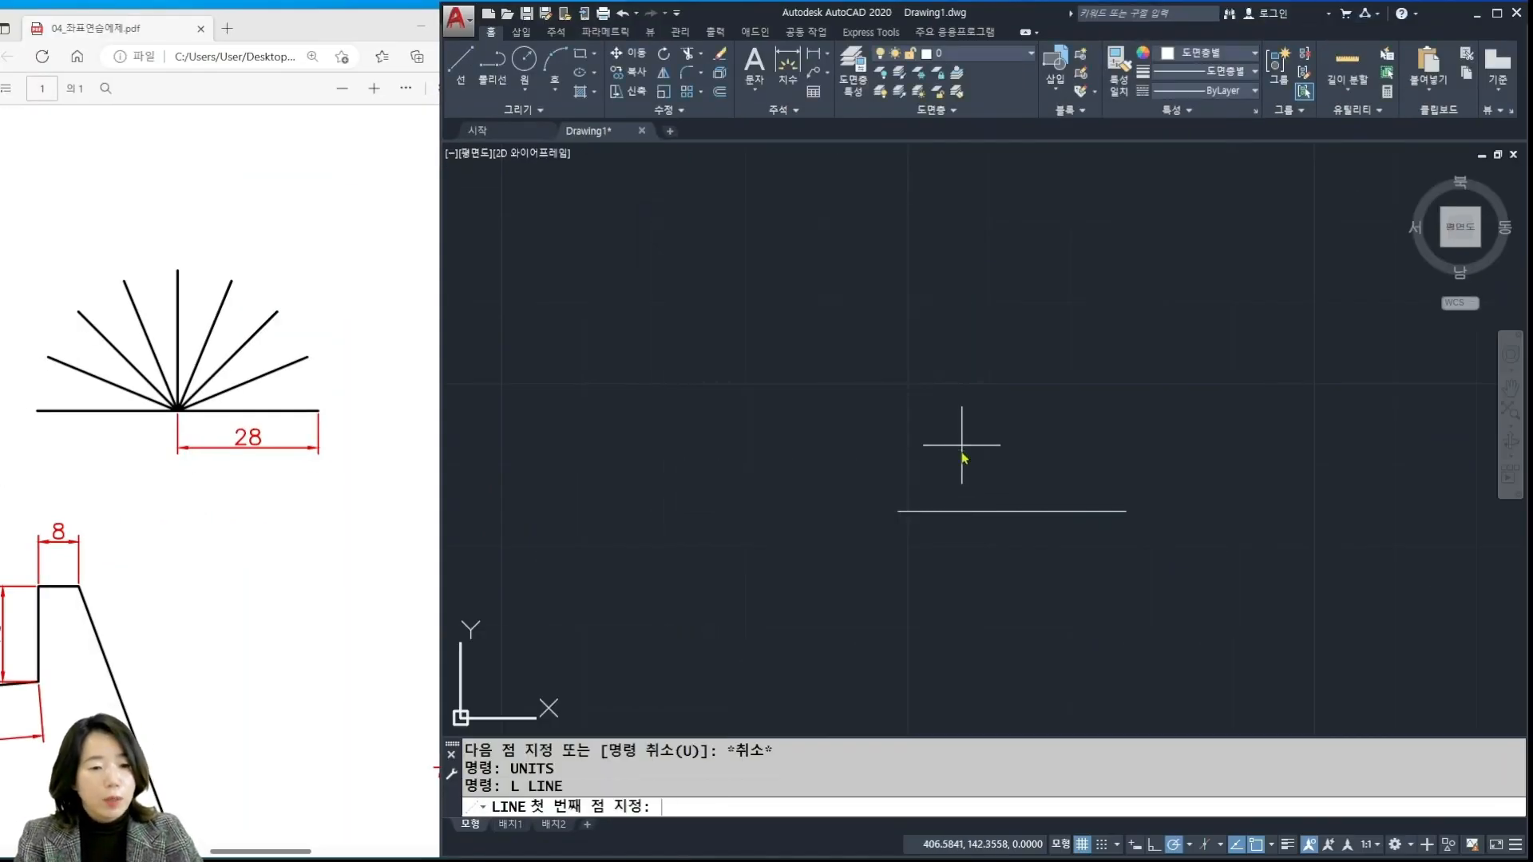
{"action": "left_click", "coordinate": [899, 511]}
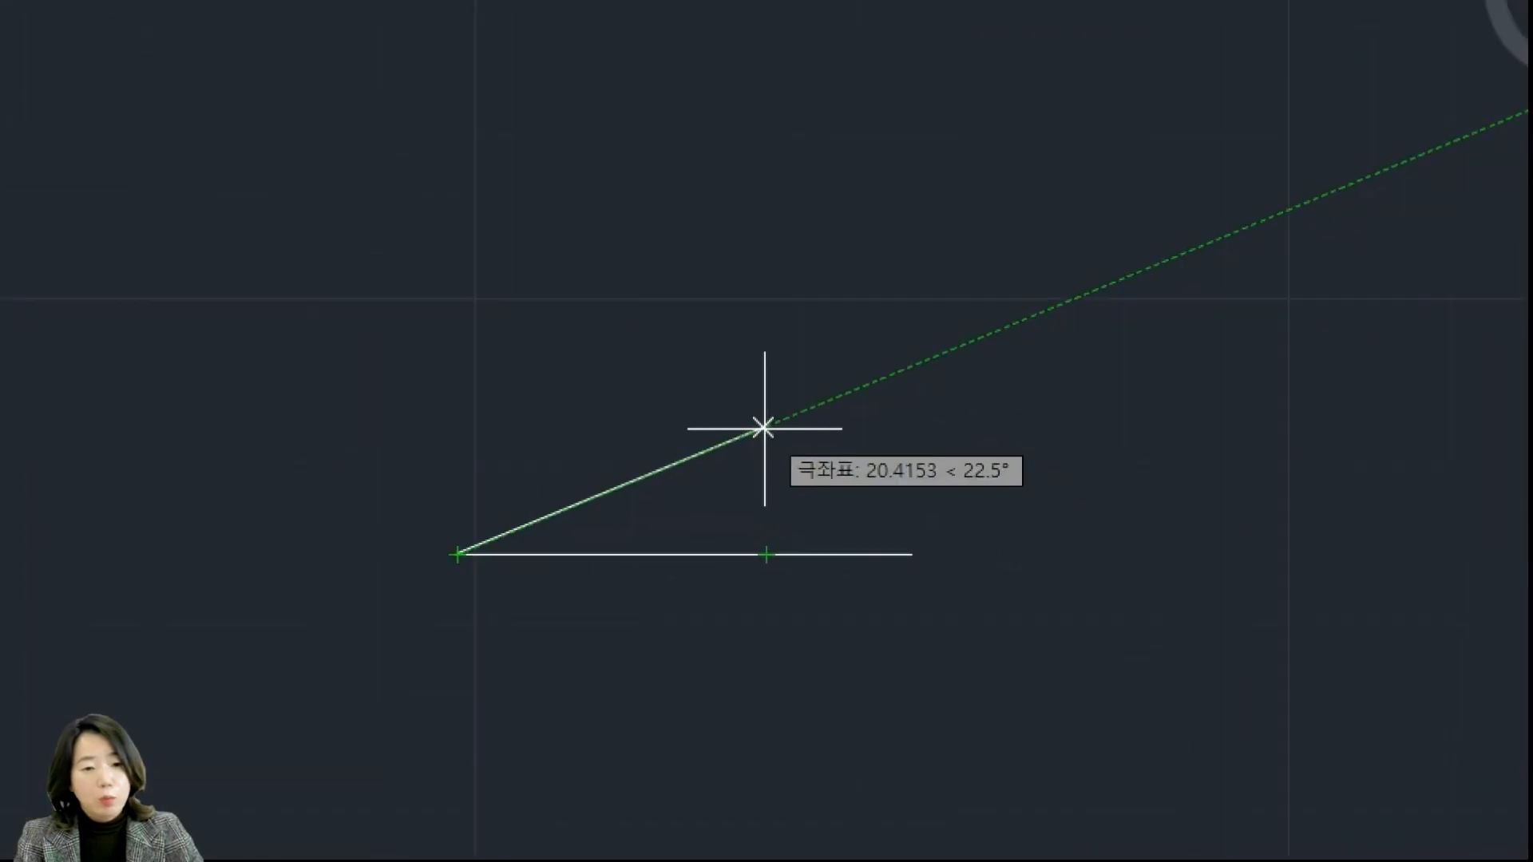
{"action": "left_click_drag", "start_coordinate": [942, 439], "coordinate": [1042, 507]}
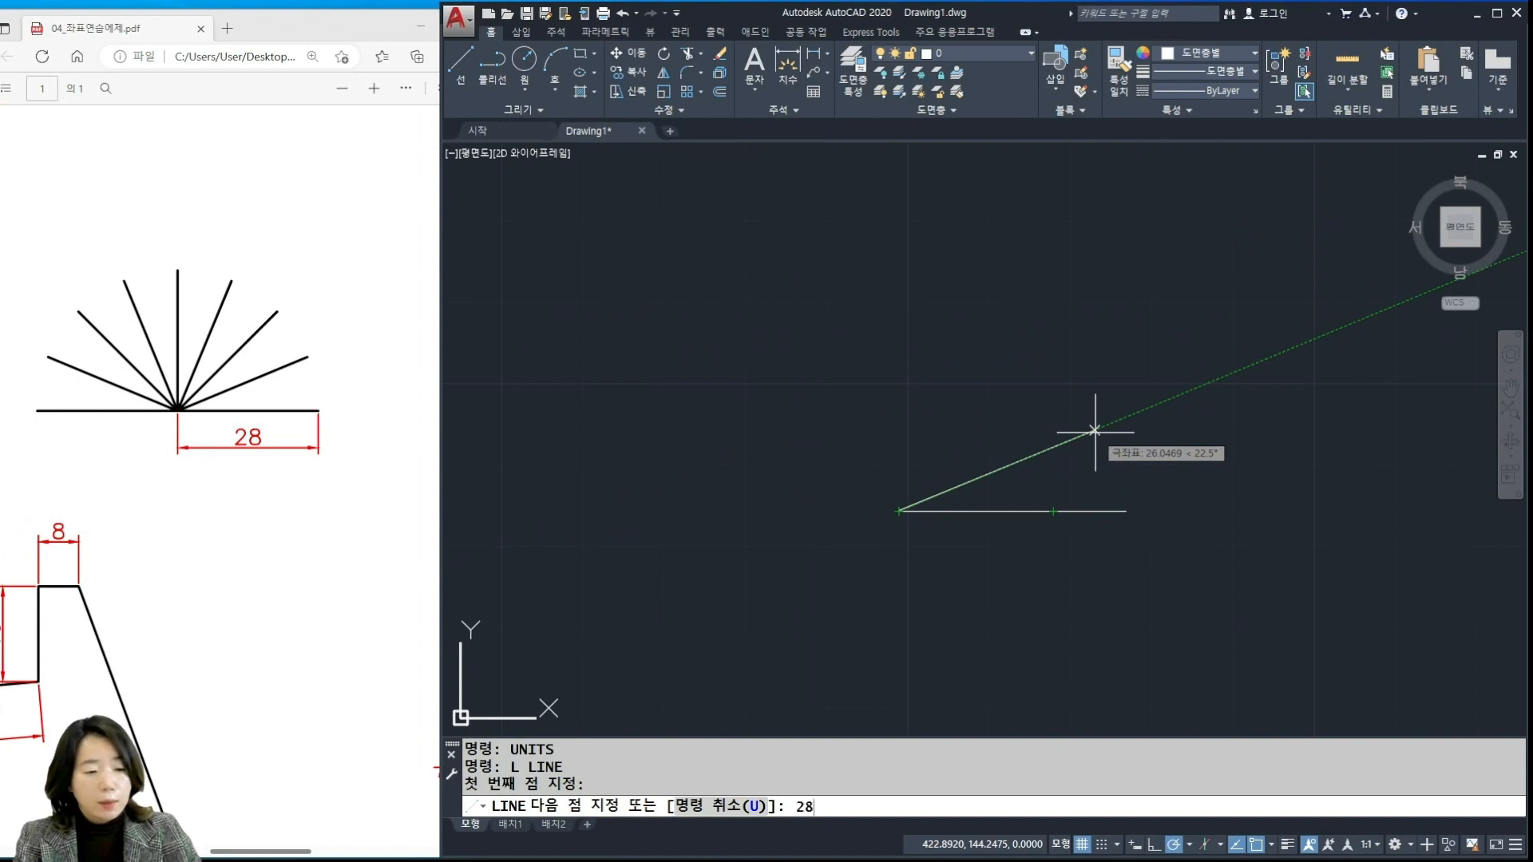
{"action": "key", "text": "Return"}
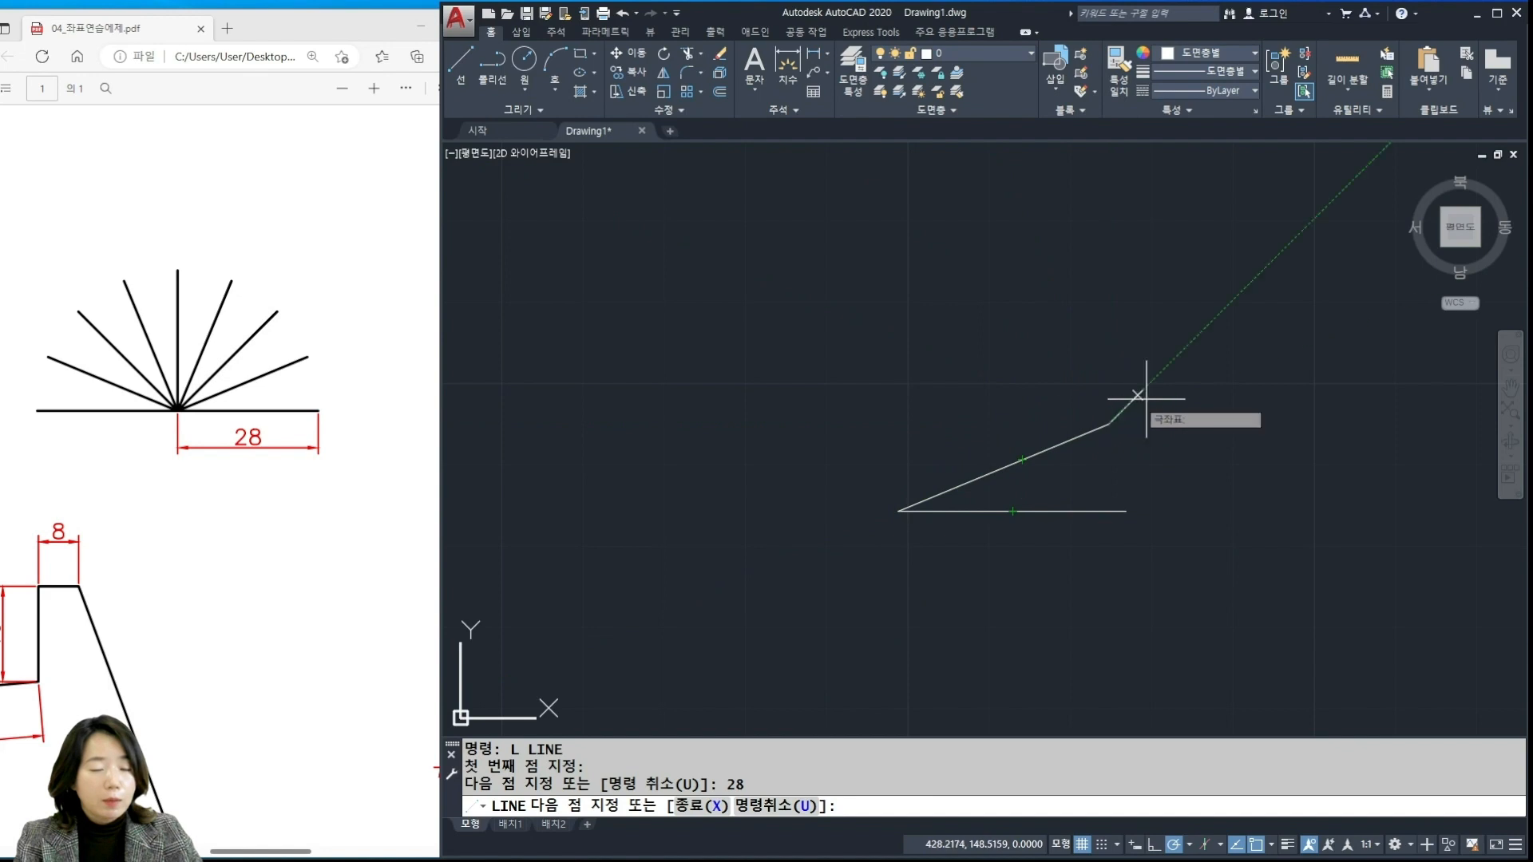
{"action": "key", "text": "Return"}
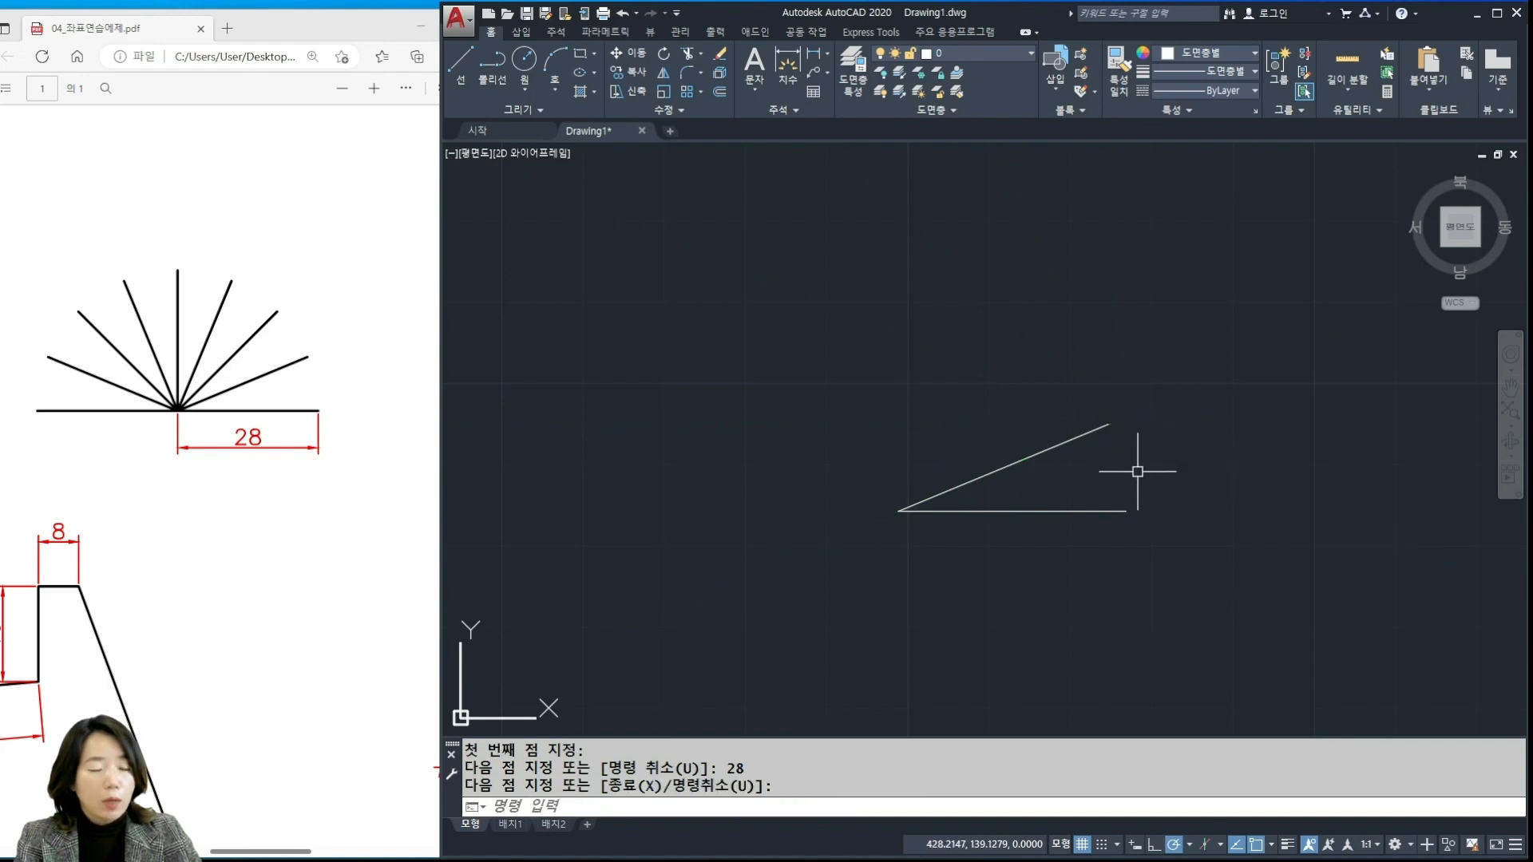
Draw a 28-unit line at 45° from the common start point of the fan
{"action": "key", "text": "Return"}
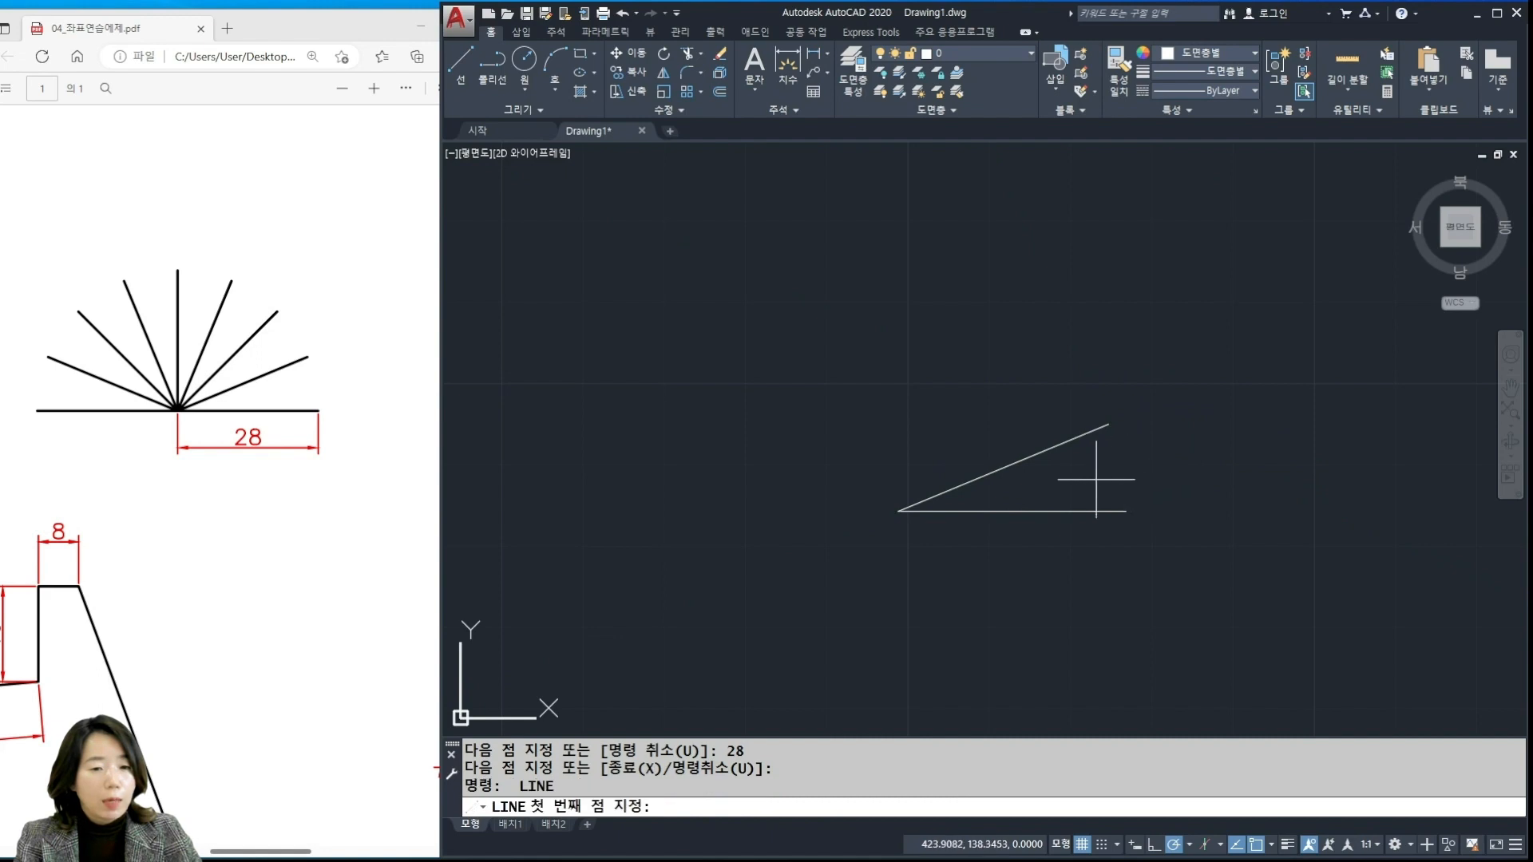
{"action": "left_click", "coordinate": [896, 511]}
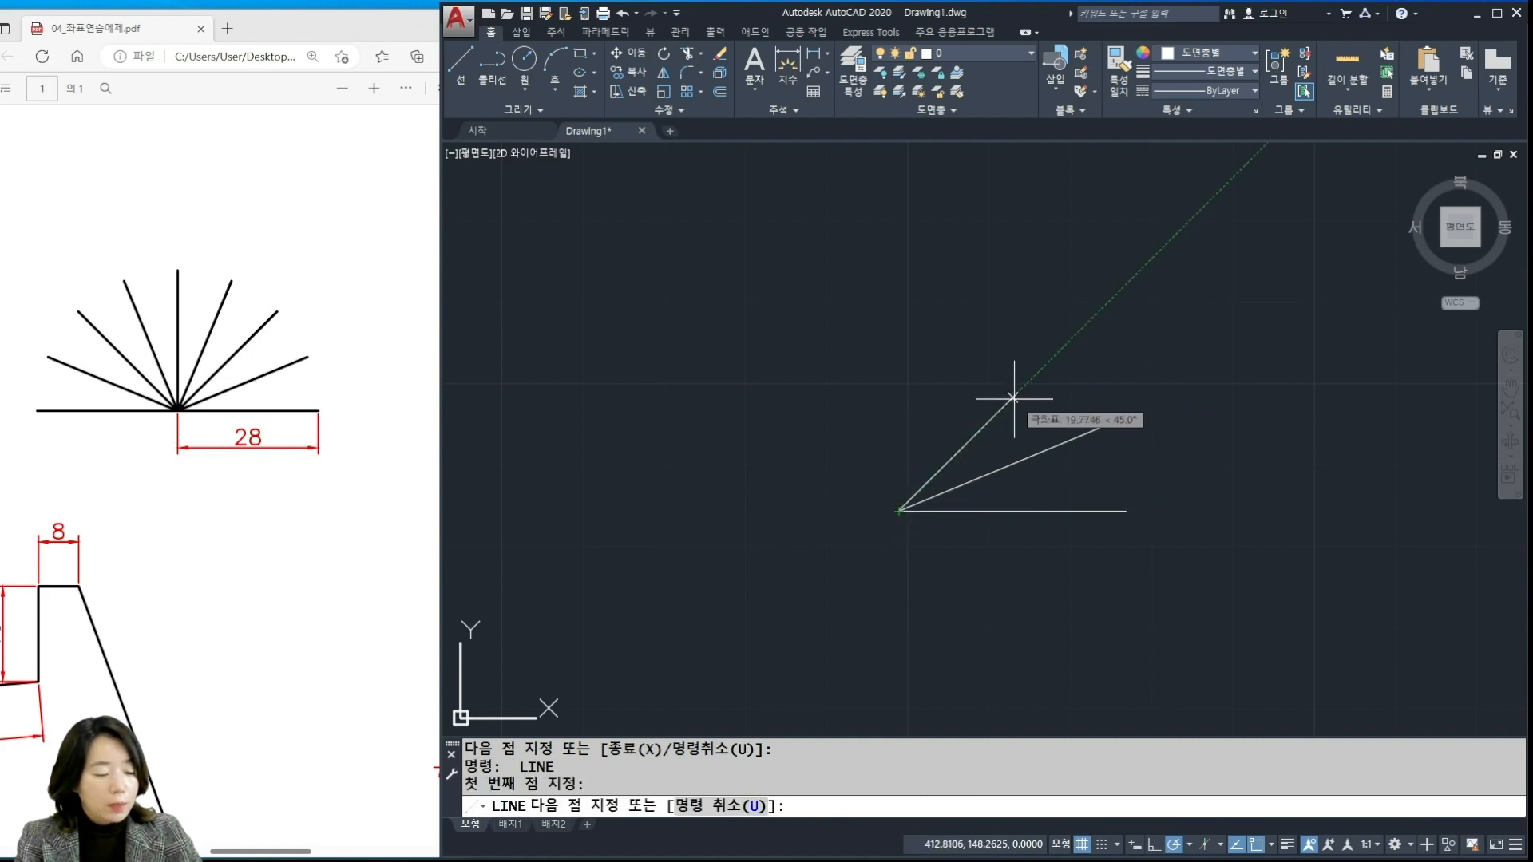
{"action": "type", "text": "28"}
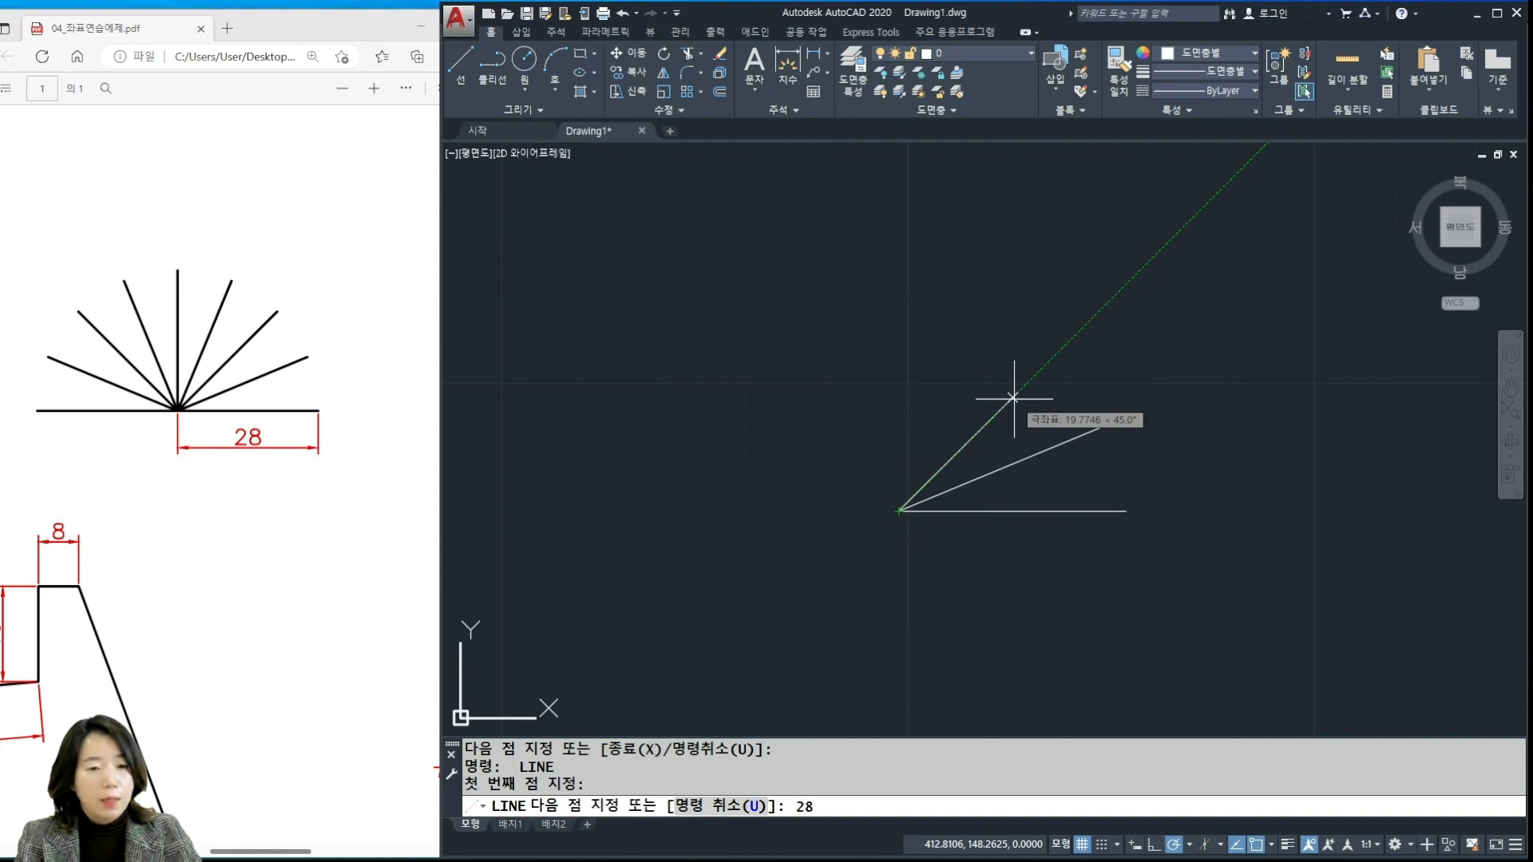
{"action": "key", "text": "Return"}
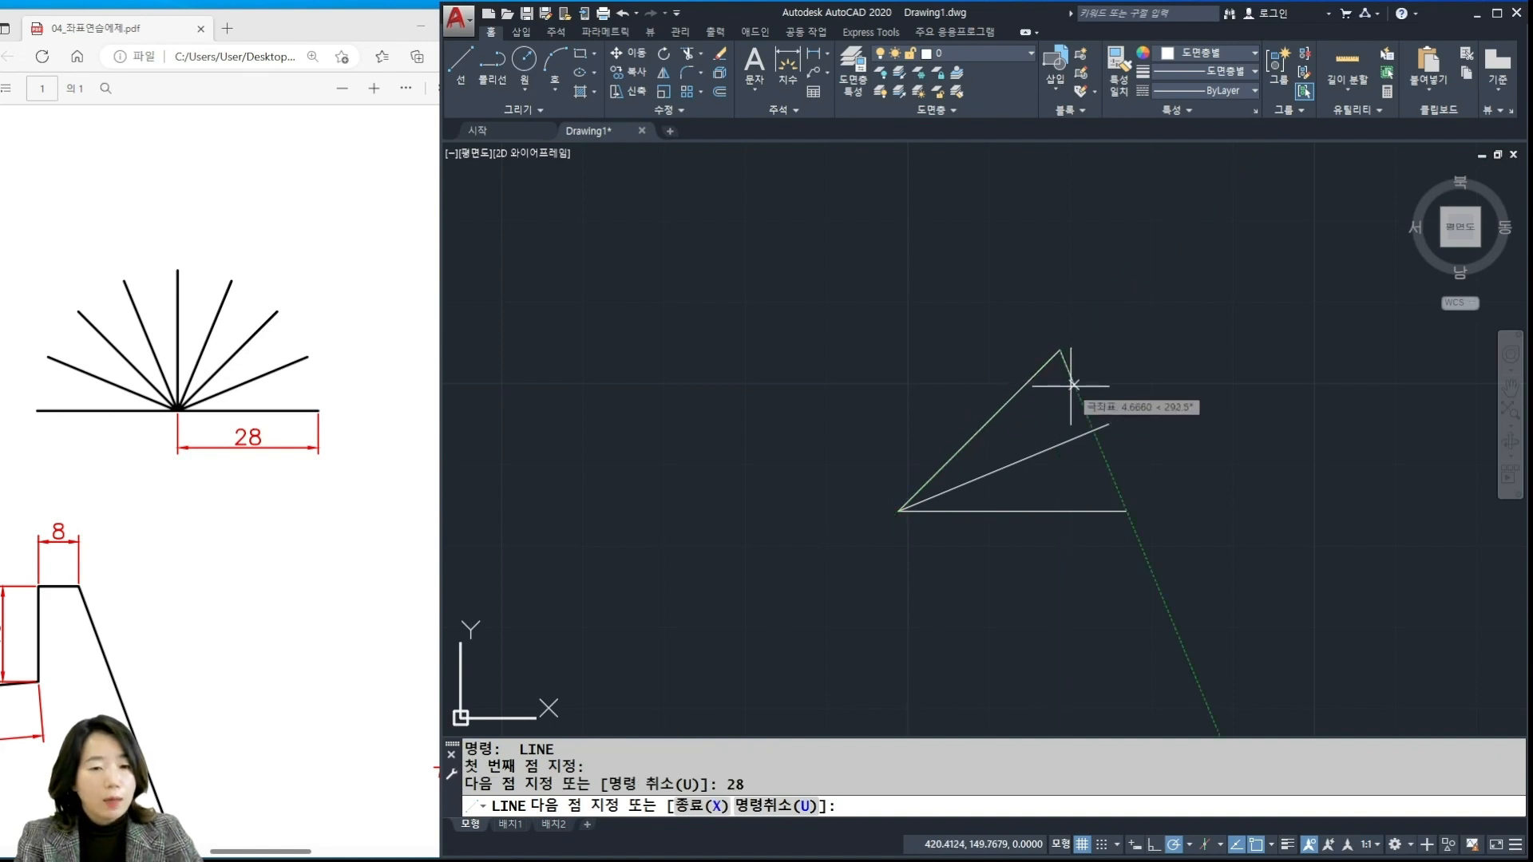
Draw a 28-unit line at 67.5° from the common start point of the fan
{"action": "key", "text": "Return"}
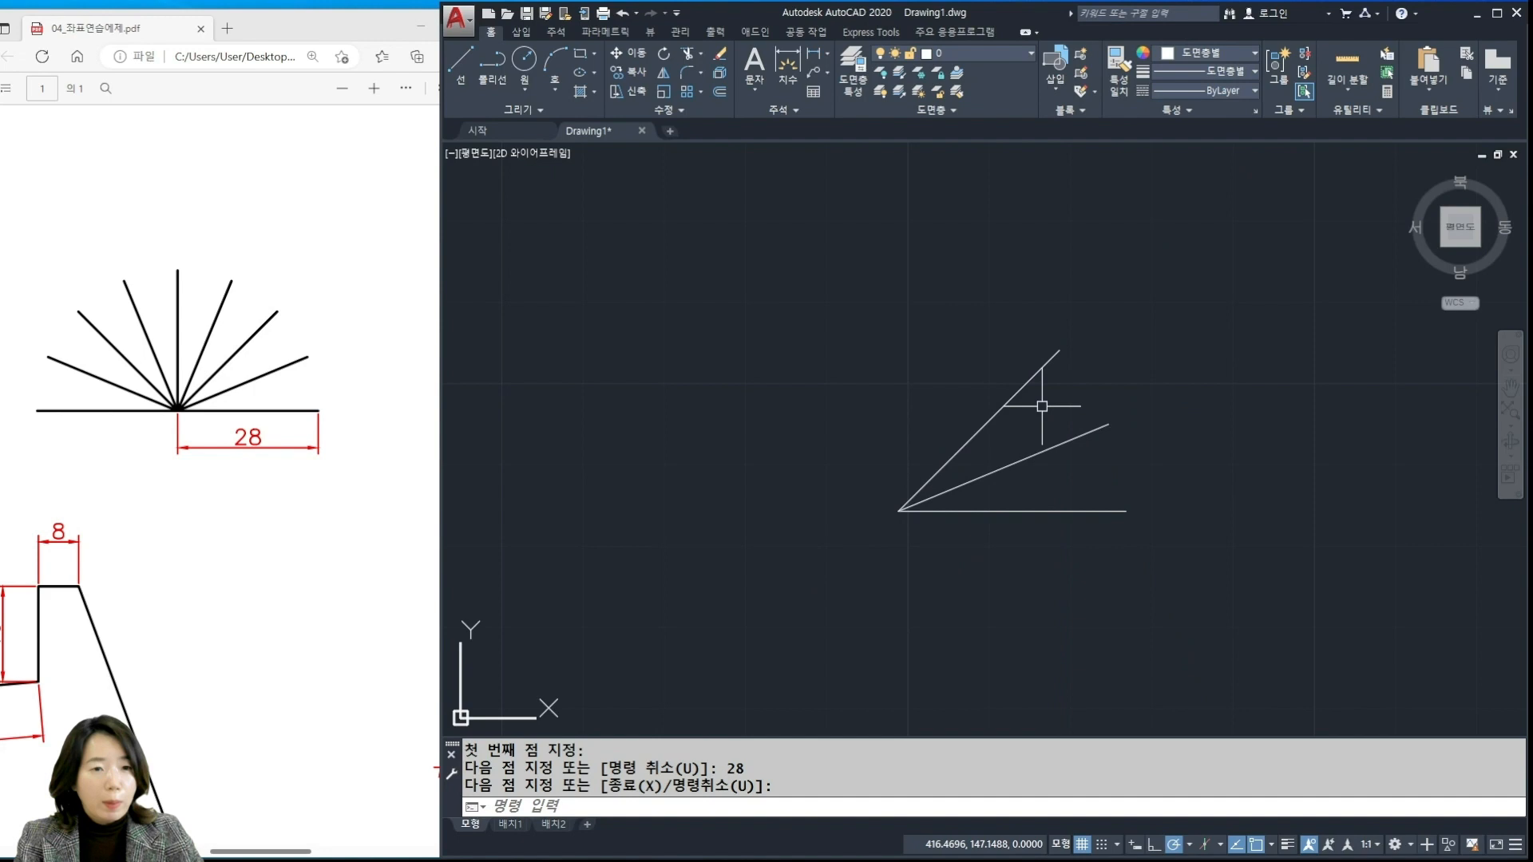
{"action": "key", "text": "Return"}
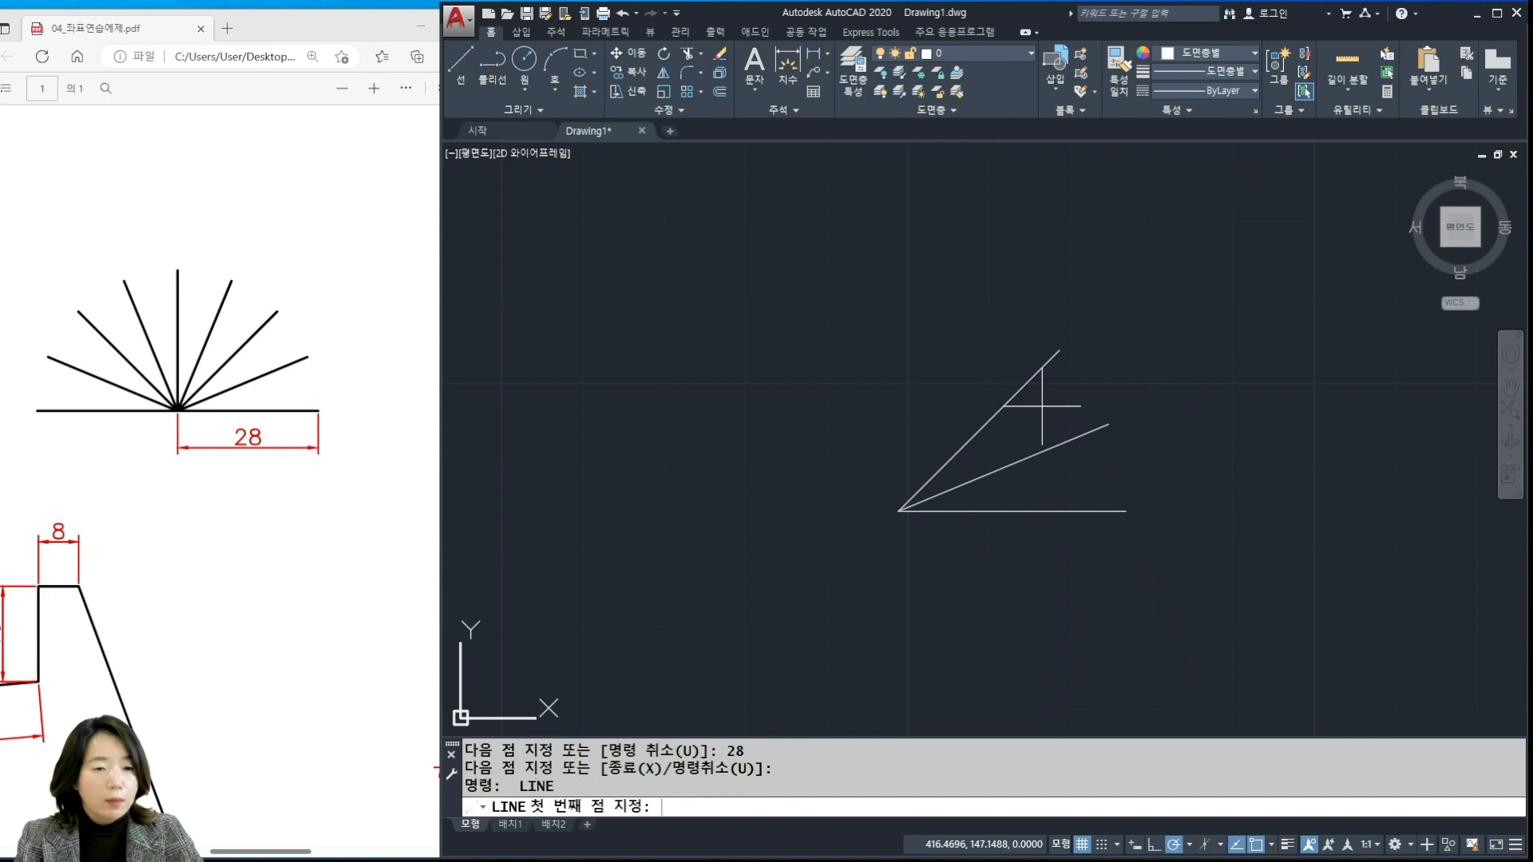
{"action": "left_click", "coordinate": [900, 506]}
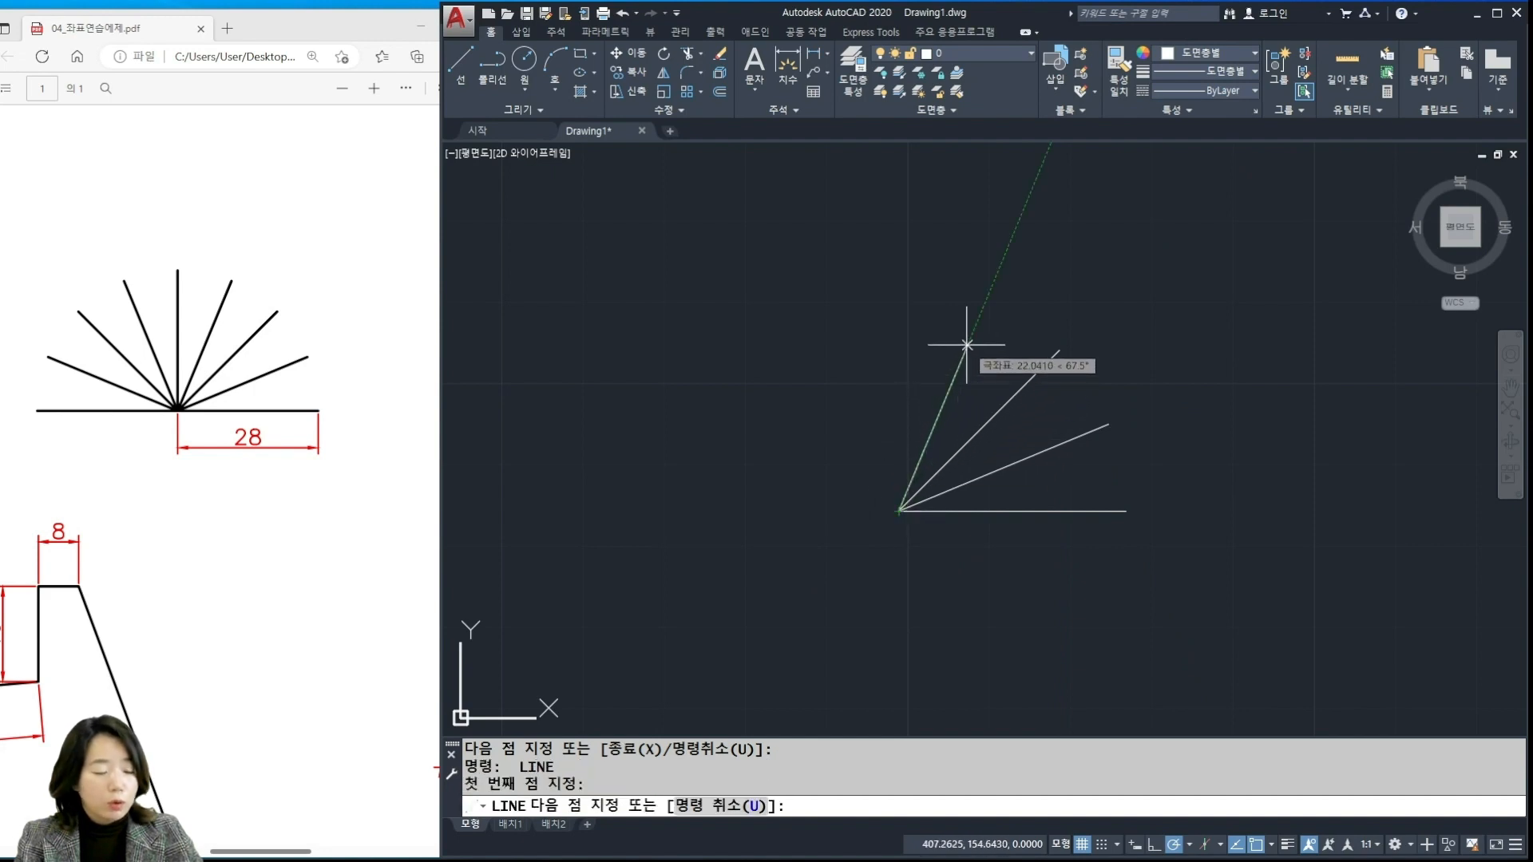
{"action": "type", "text": "28"}
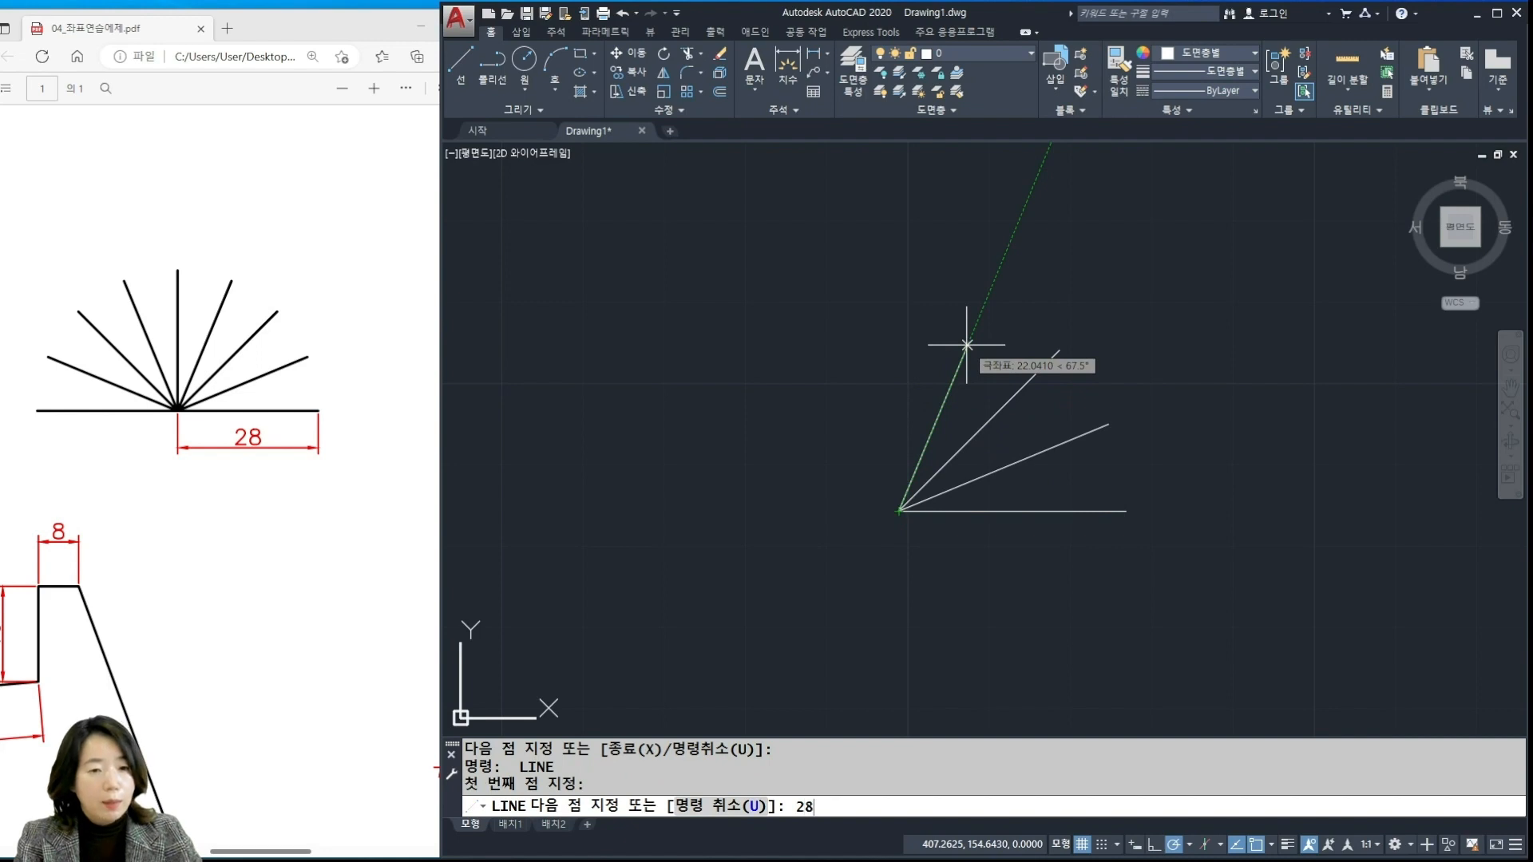
{"action": "key", "text": "Return"}
{"action": "key", "text": "Return"}
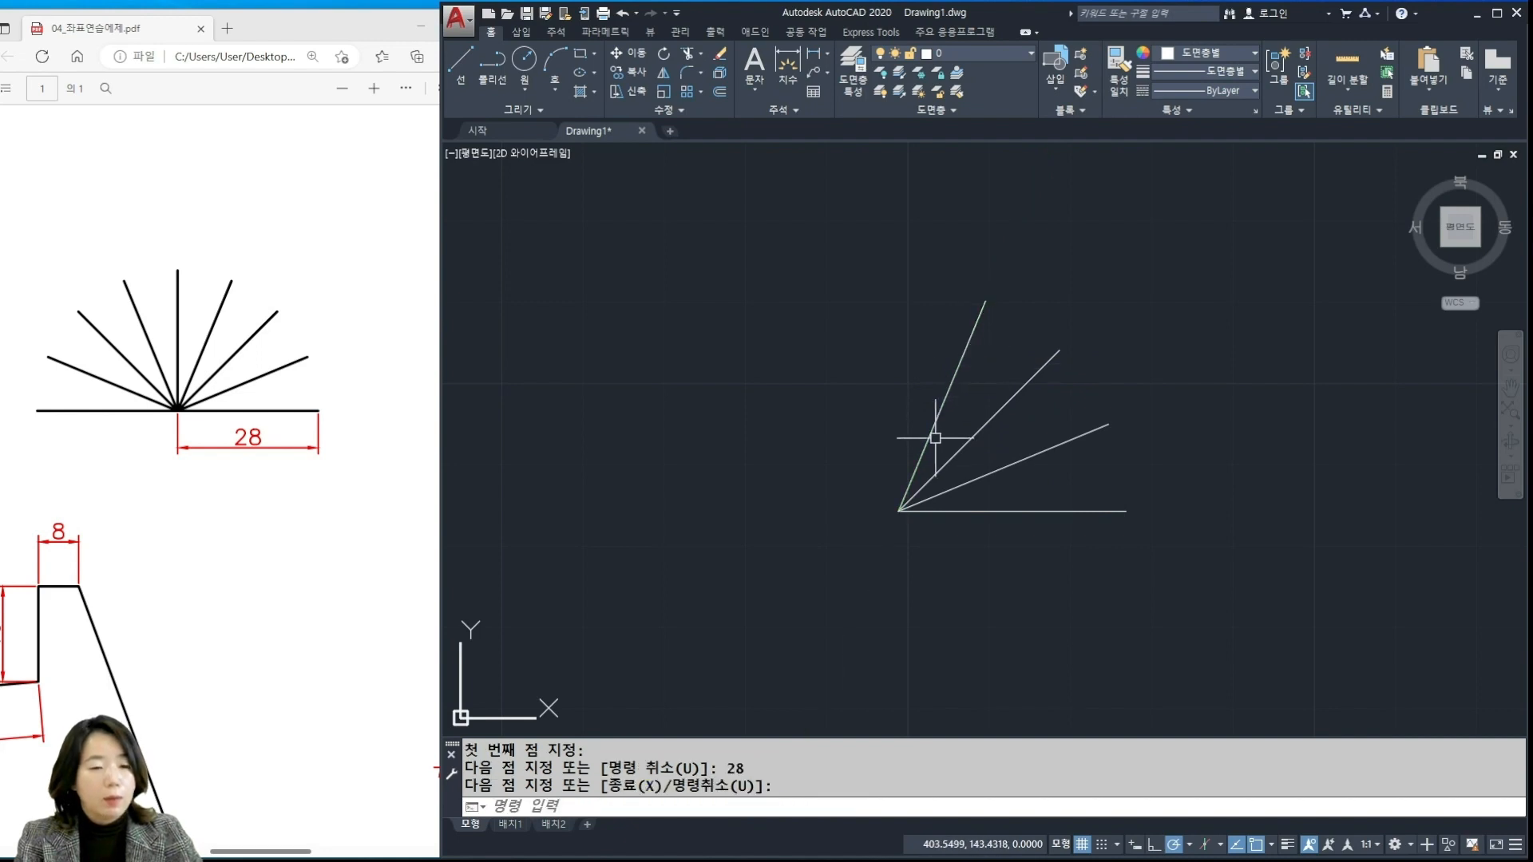
Draw a 28-unit vertical line at 90° from the fan's common start point
{"action": "key", "text": "Return"}
{"action": "left_click", "coordinate": [899, 510]}
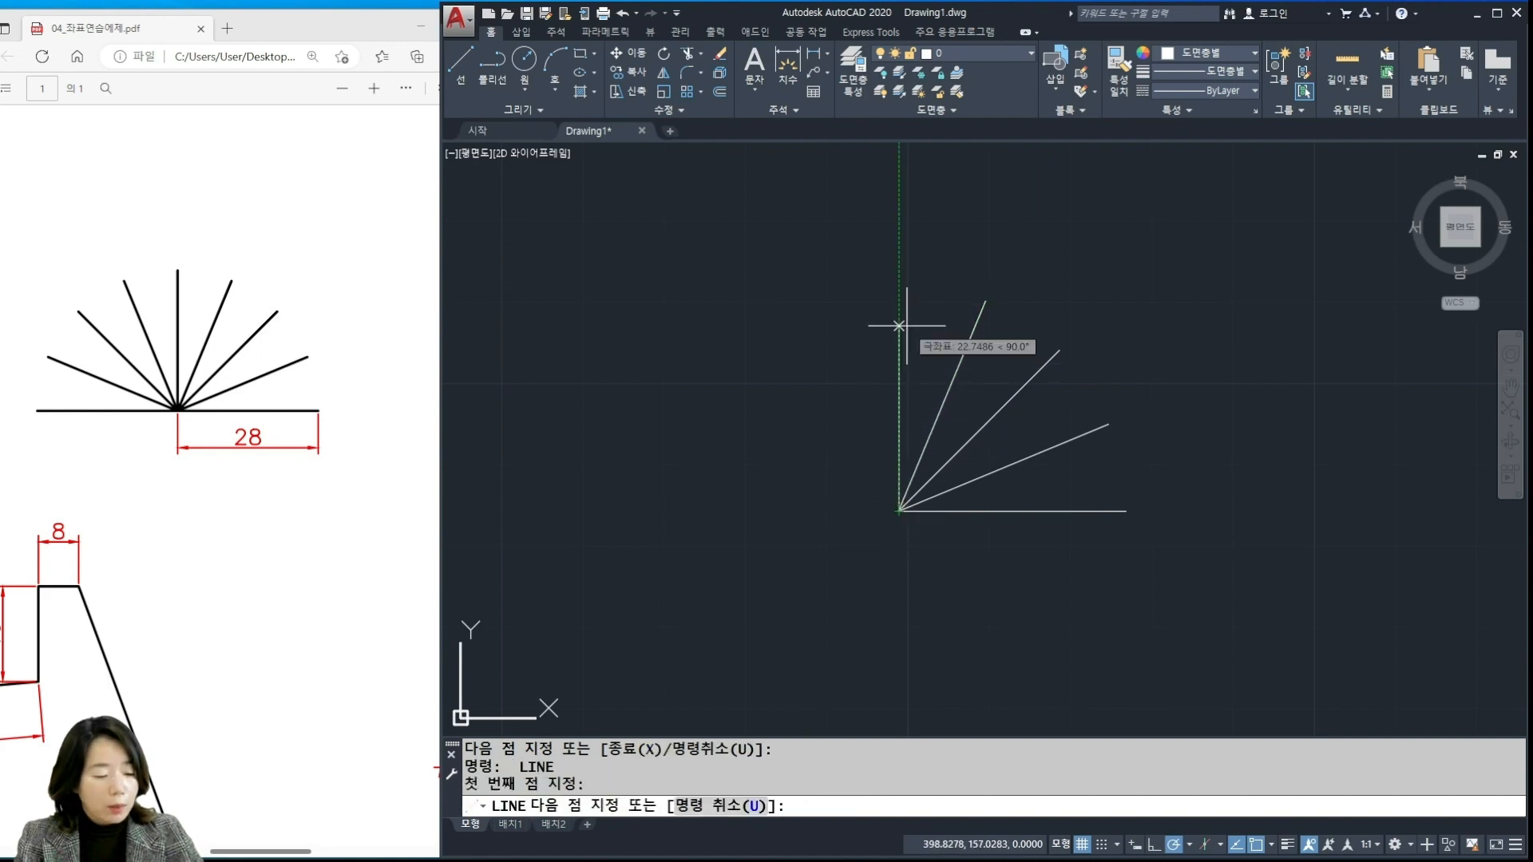
{"action": "type", "text": "28"}
{"action": "key", "text": "Return"}
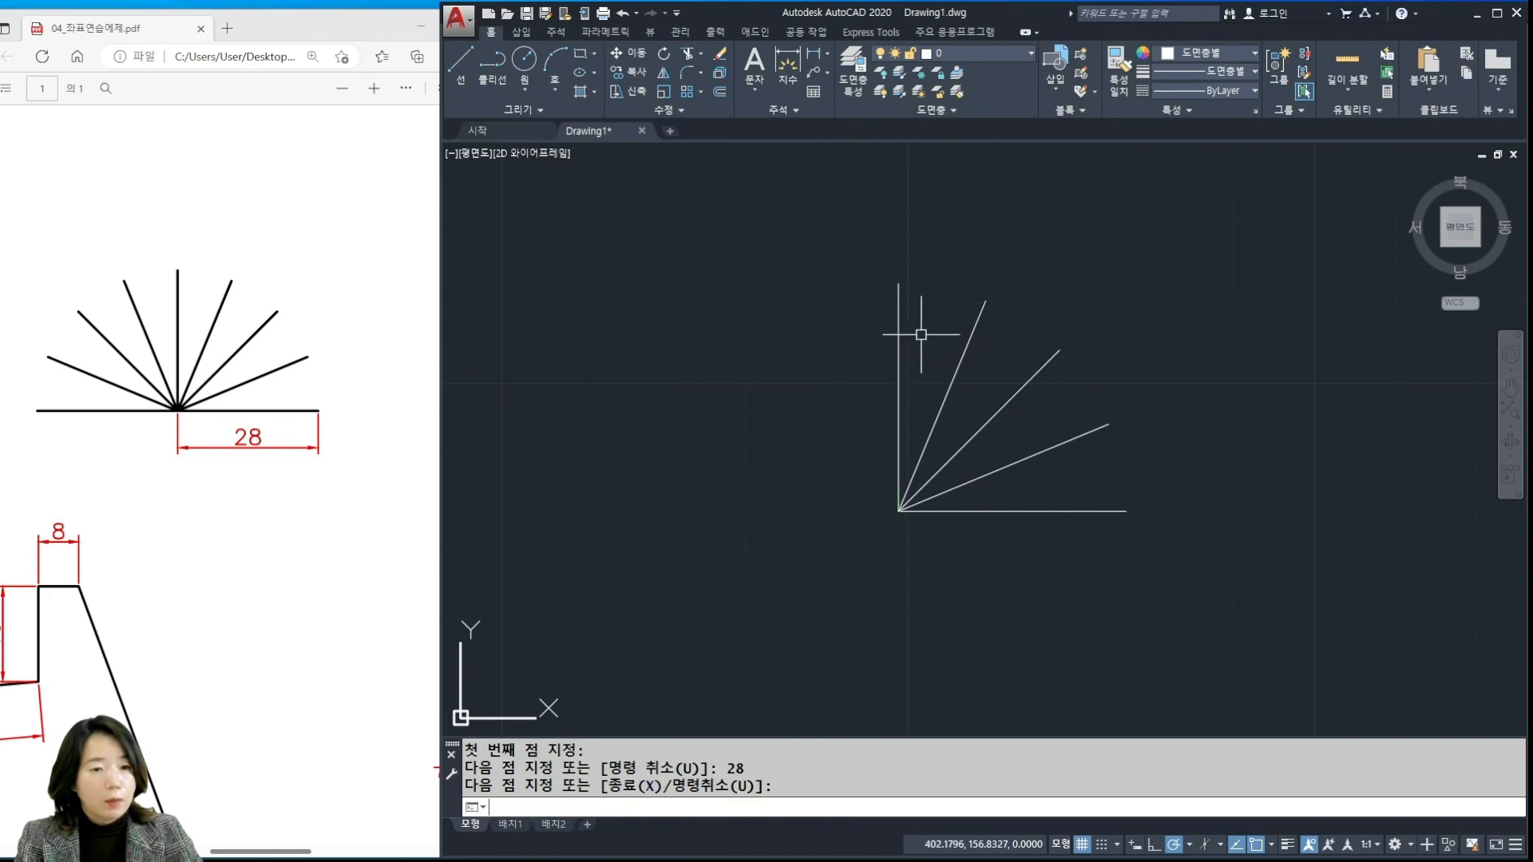
{"action": "key", "text": "Return"}
Draw a 28-unit line at 112.5° from the fan's common start point
{"action": "key", "text": "Return"}
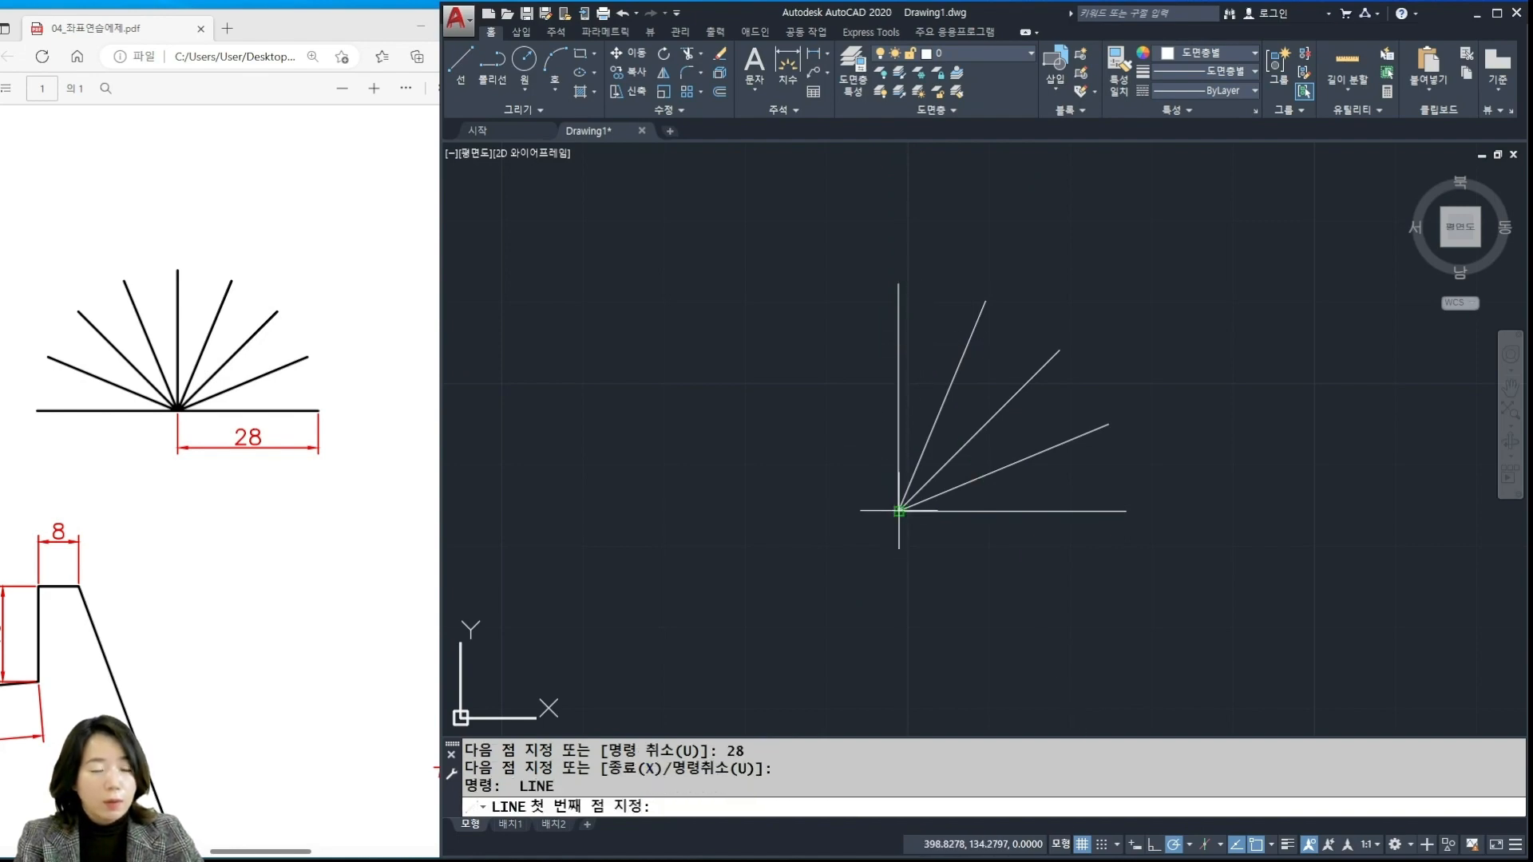
{"action": "left_click", "coordinate": [898, 512]}
{"action": "type", "text": "28"}
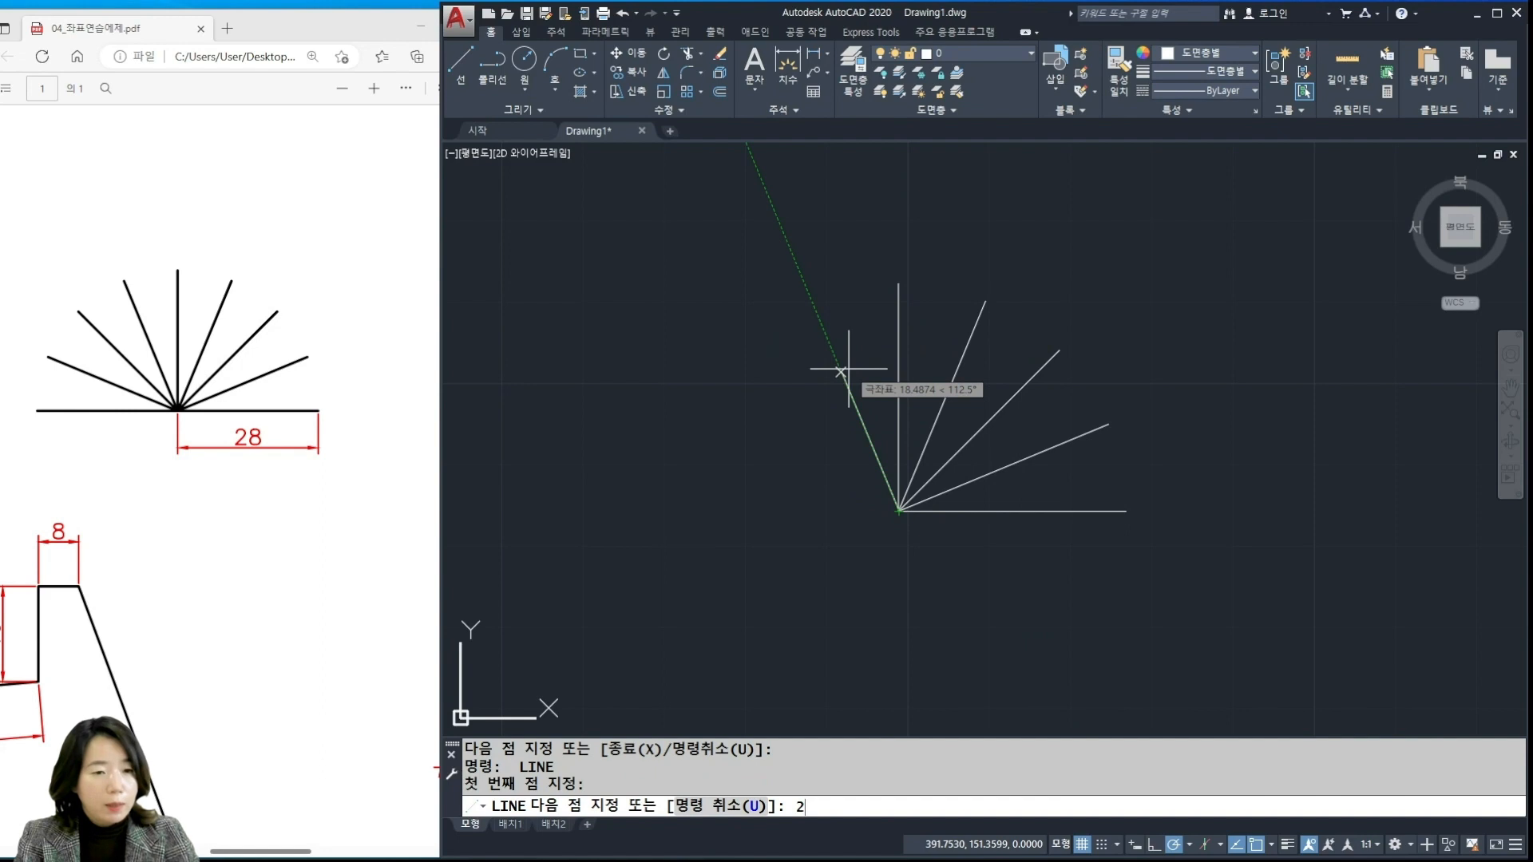
{"action": "key", "text": "Return"}
{"action": "key", "text": "Return"}
Draw a 28-unit line at 135° from the fan's common start point
{"action": "key", "text": "Return"}
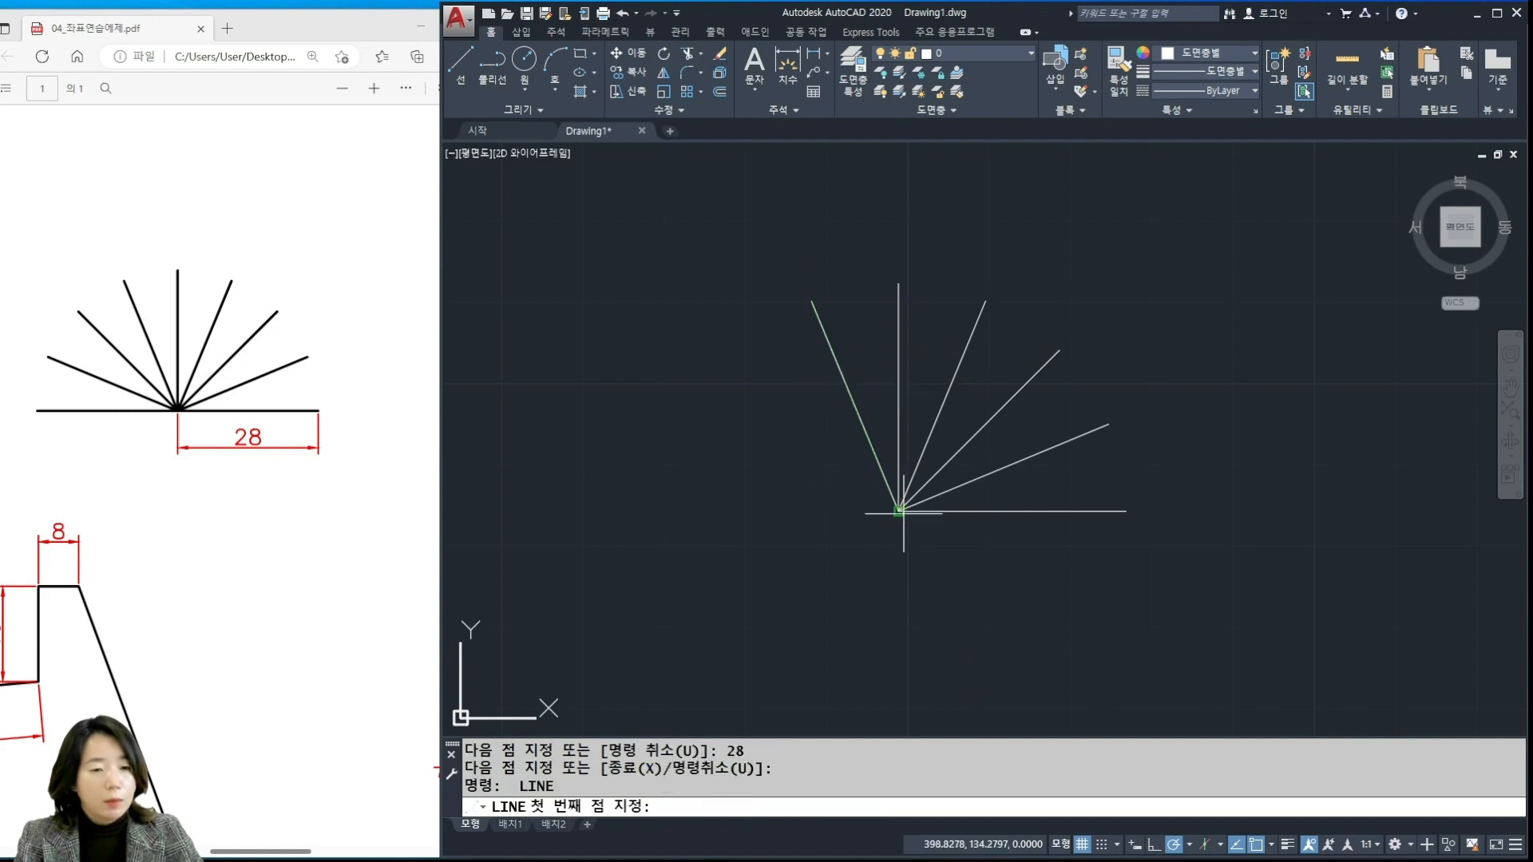
{"action": "left_click", "coordinate": [898, 512]}
{"action": "type", "text": "28"}
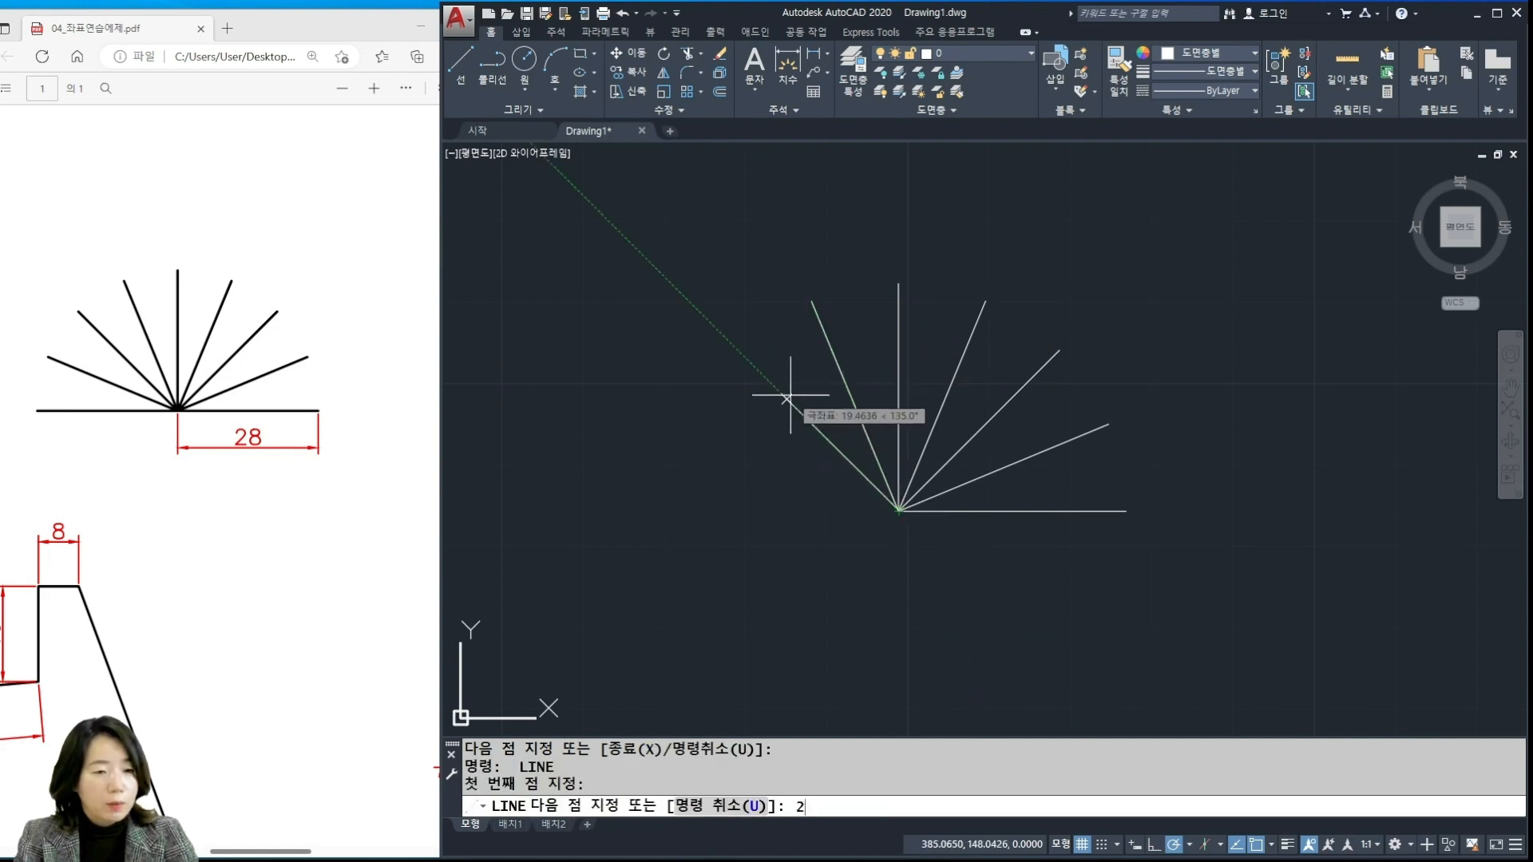
{"action": "key", "text": "Return"}
{"action": "key", "text": "Return"}
Draw a 28-unit line at 157.5° from the fan's common start point
{"action": "key", "text": "Return"}
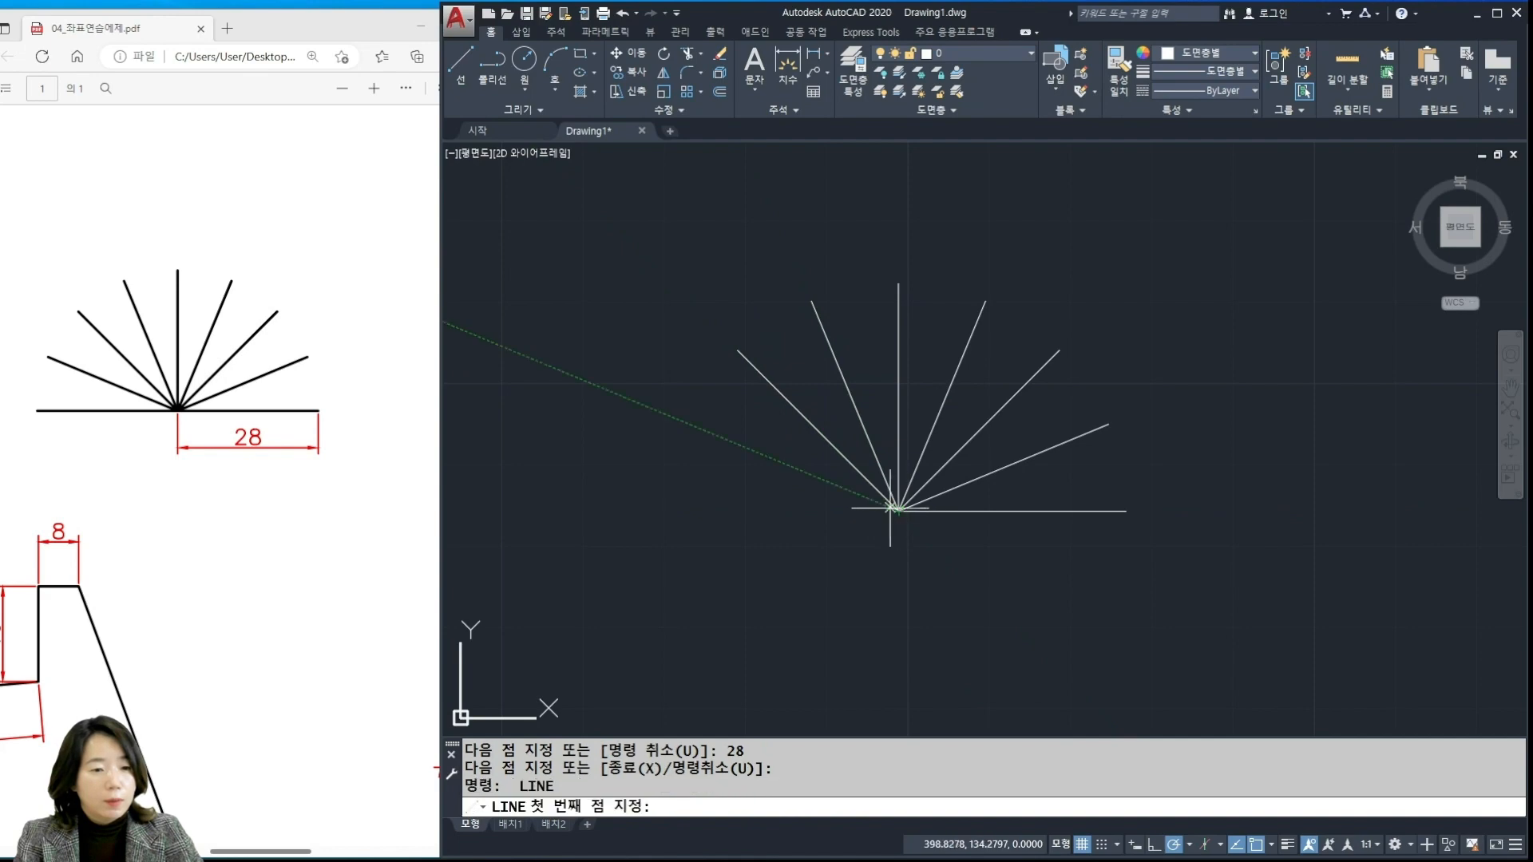
{"action": "left_click", "coordinate": [897, 512]}
{"action": "type", "text": "28"}
{"action": "key", "text": "Return"}
{"action": "key", "text": "Return"}
Complete the fan with a 28-unit horizontal line at 180° from the common start point
{"action": "key", "text": "Return"}
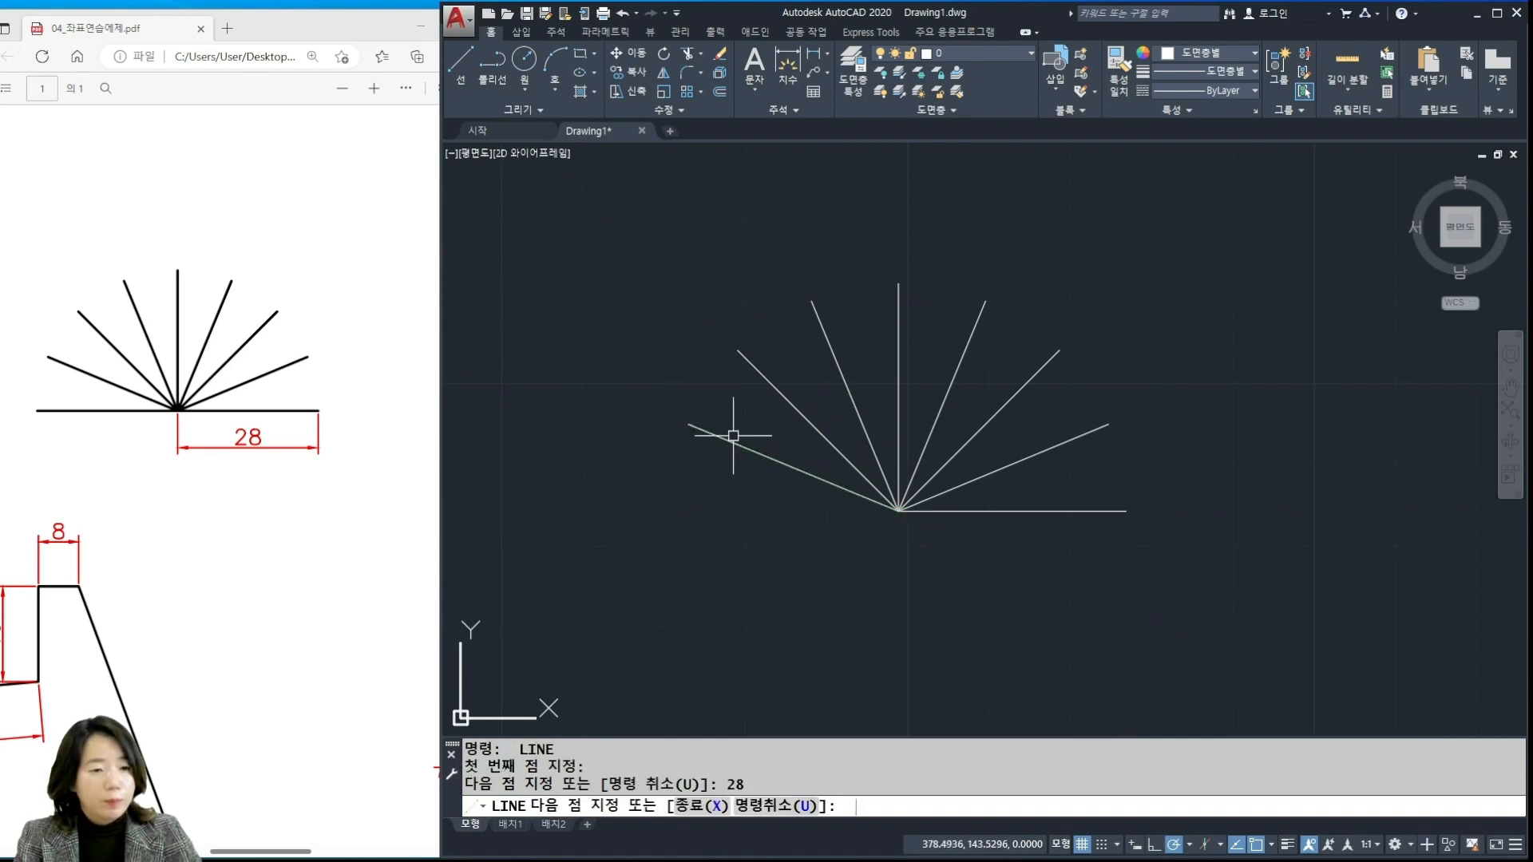
{"action": "left_click", "coordinate": [898, 511]}
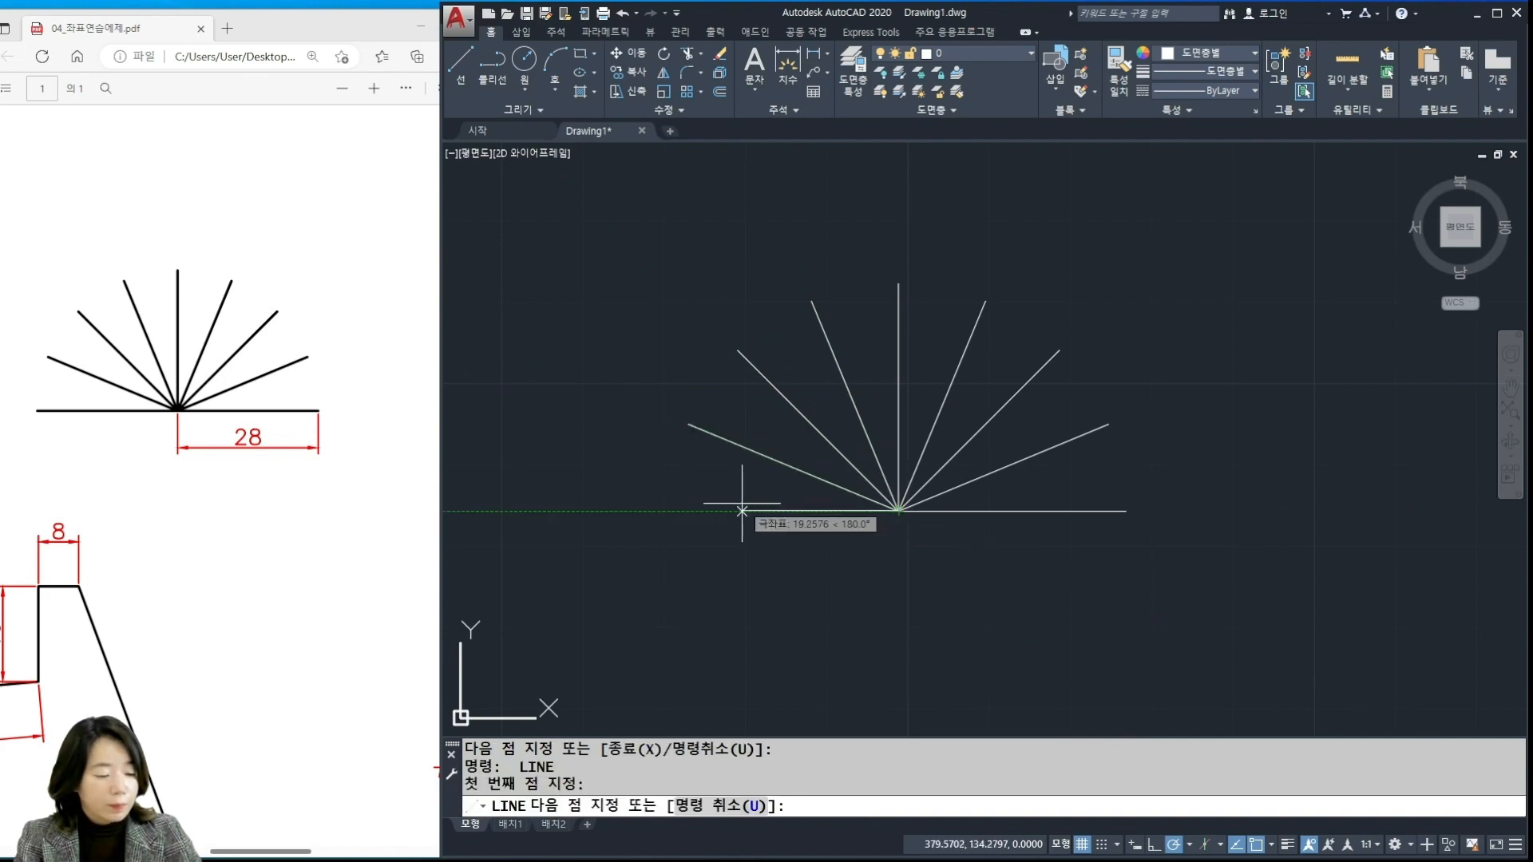
{"action": "type", "text": "28"}
{"action": "key", "text": "Return"}
{"action": "key", "text": "Return"}
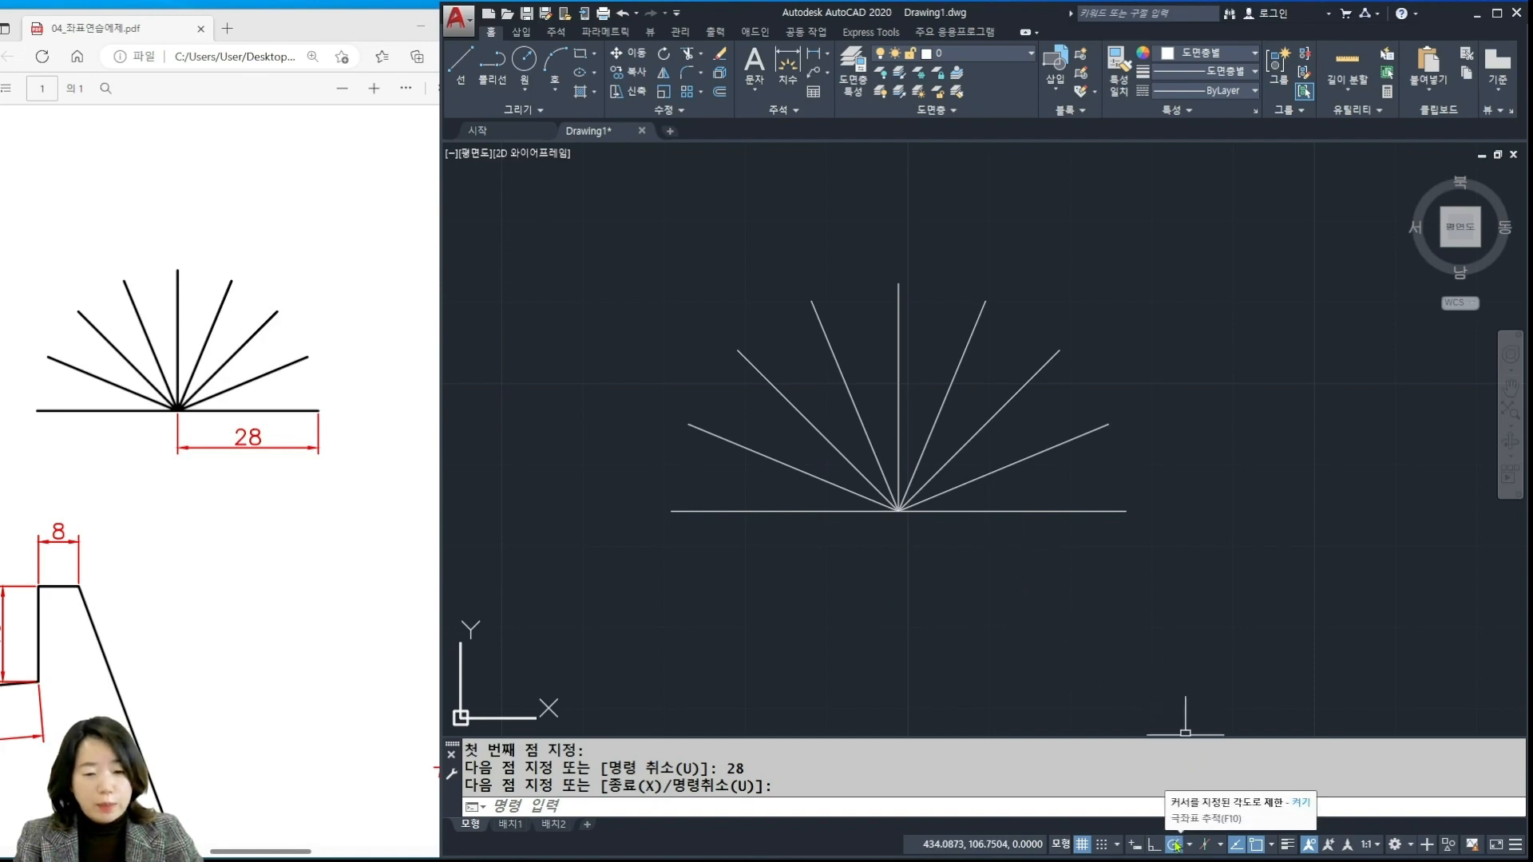
Turn on Ortho mode in place of polar tracking
{"action": "key", "text": "F8"}
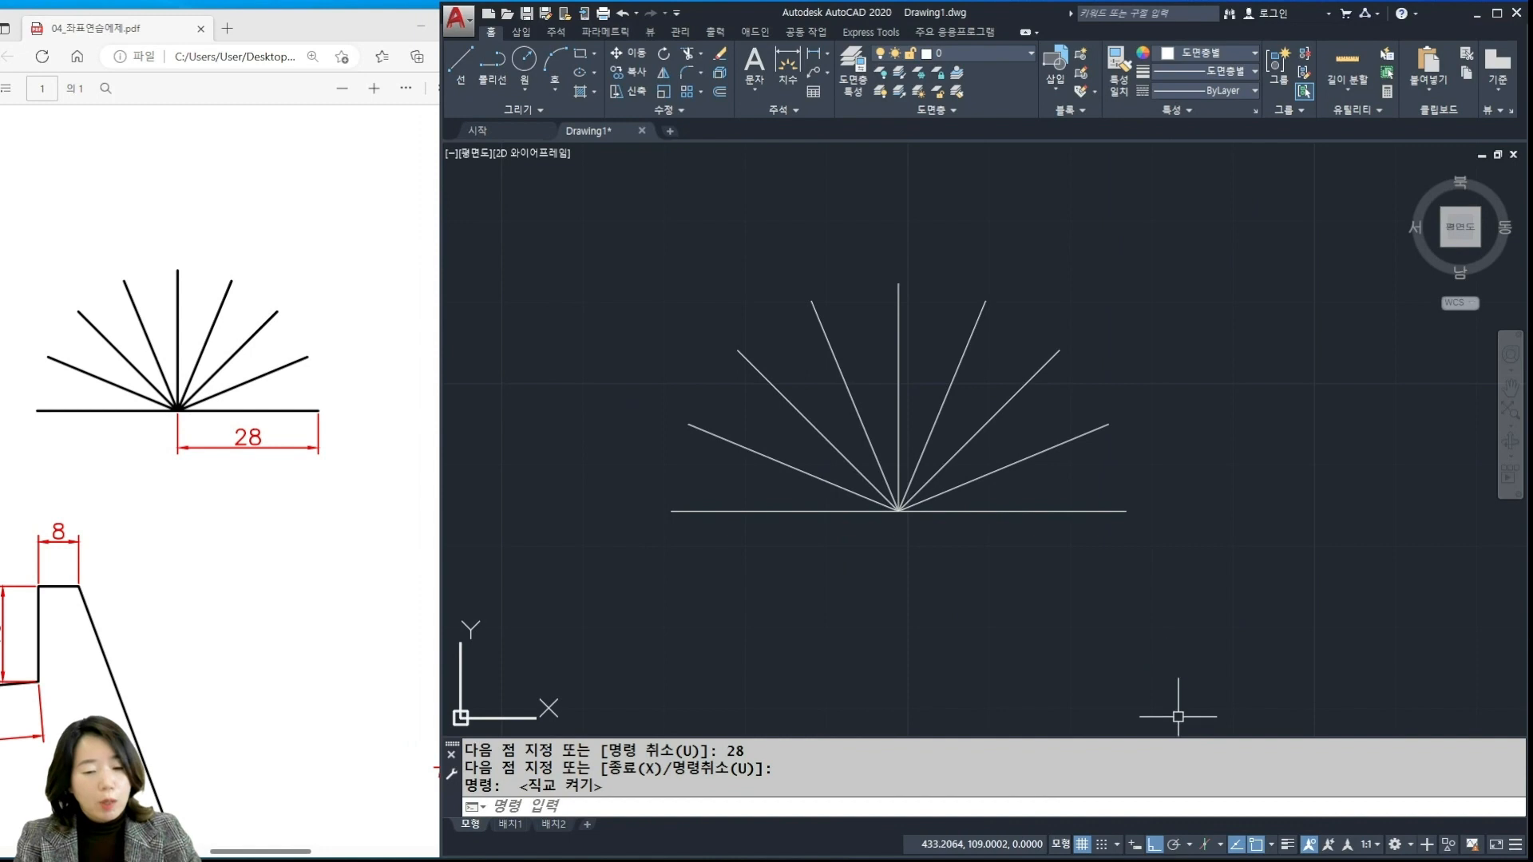